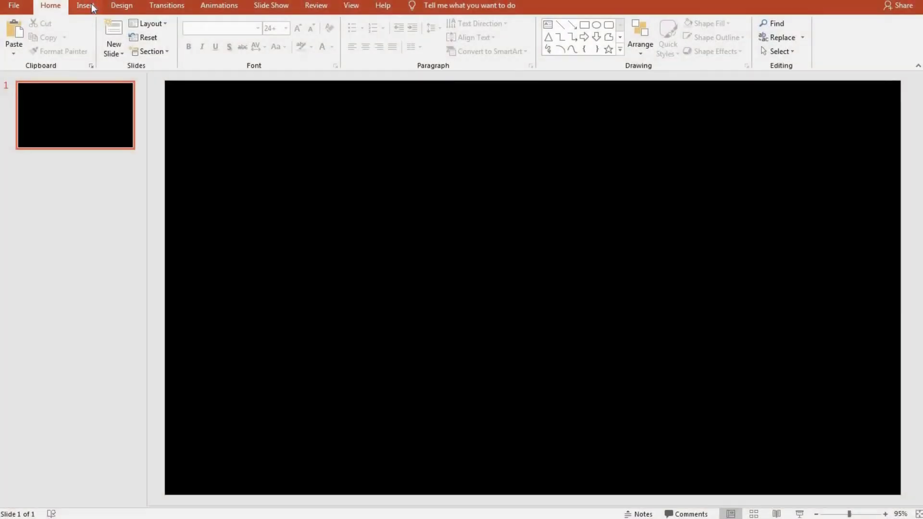
Draw a text box across the slide's middle and set its text font to Bebas Neue.
left_click(85, 6)
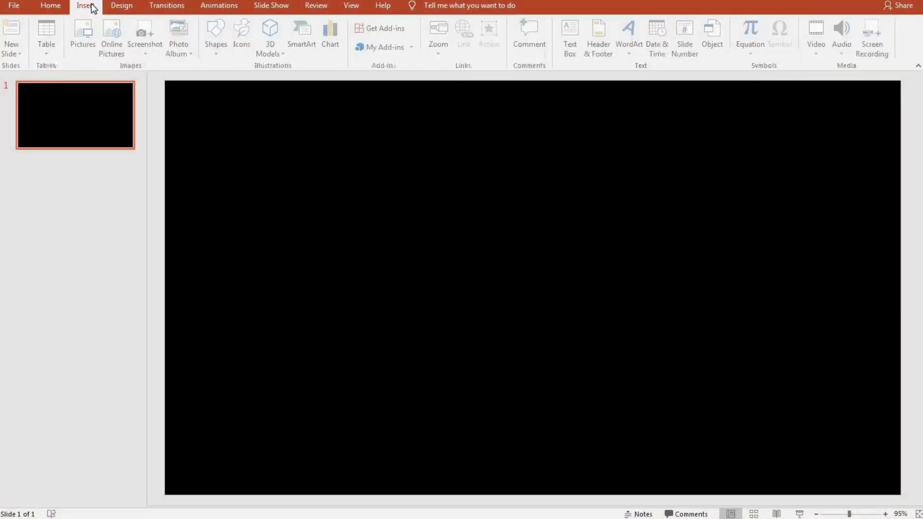
left_click(571, 56)
left_click_drag(323, 219, 695, 314)
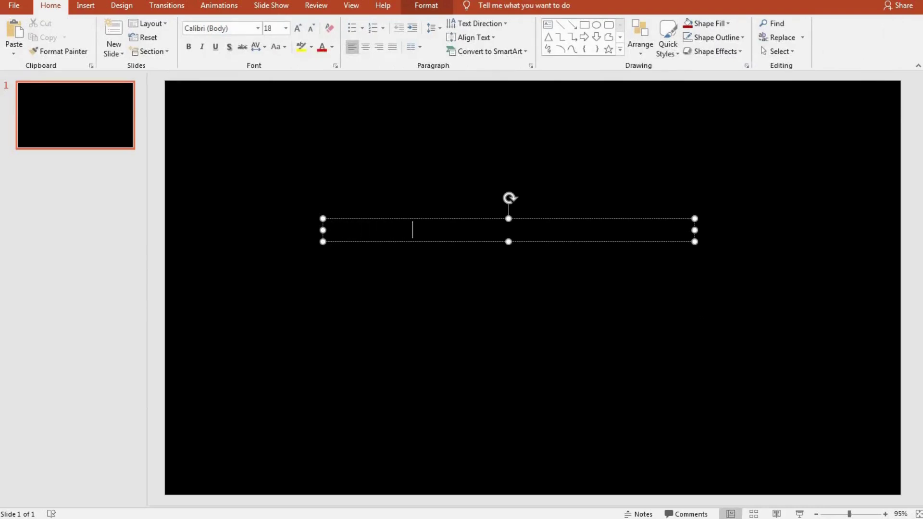
key("ctrl+a")
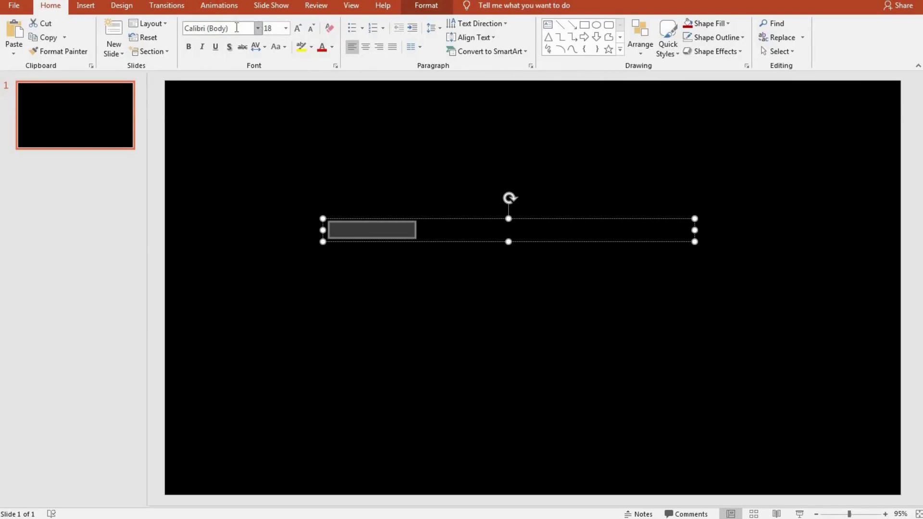
left_click(237, 28)
type("Bebas Neue")
key("Return")
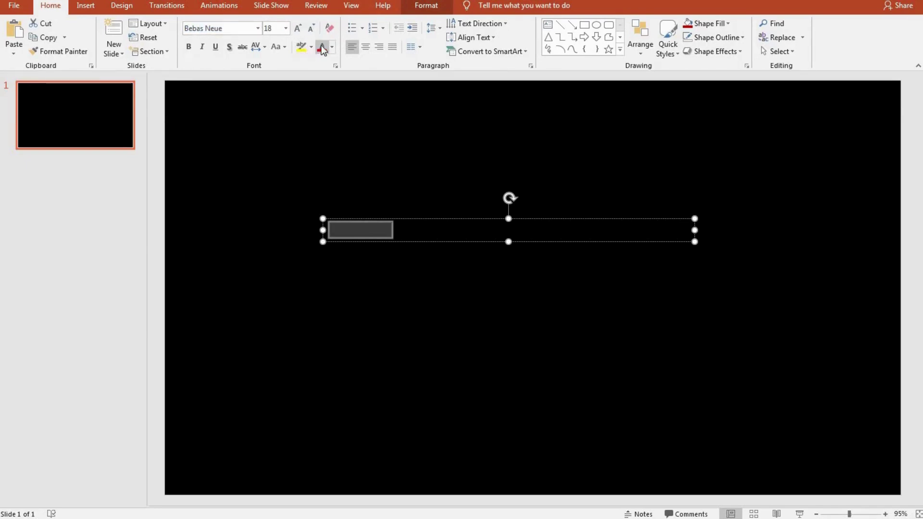
Colour the heading text red and enlarge its font size to 88.
left_click(321, 48)
left_click(298, 28)
left_click(298, 28)
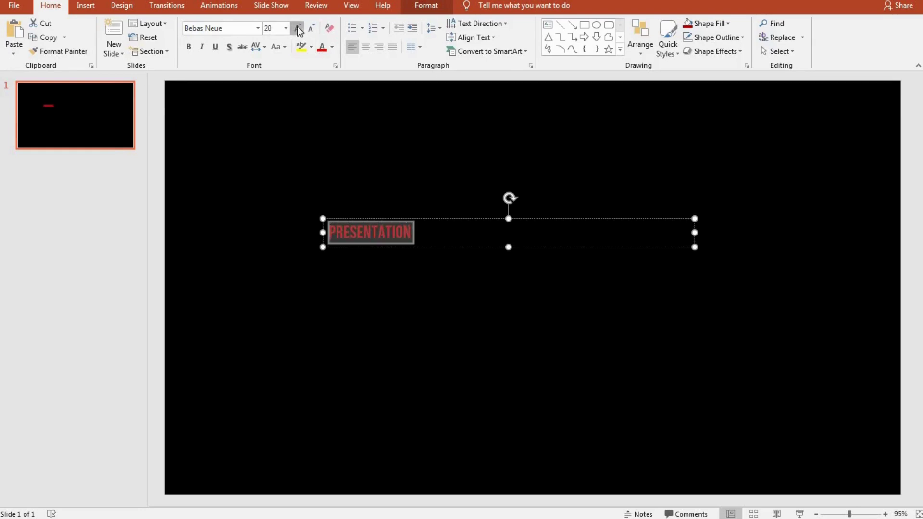
left_click(298, 28)
left_click(298, 28)
triple_click(298, 28)
triple_click(298, 28)
triple_click(298, 28)
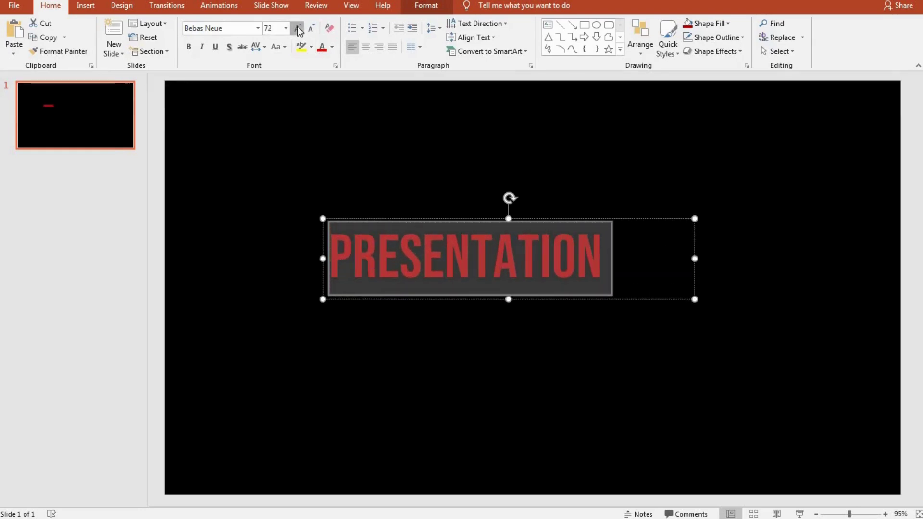
left_click(298, 28)
Make the heading bold, undo an accidental bullet, and enlarge the text further.
left_click_drag(146, 164, 77, 165)
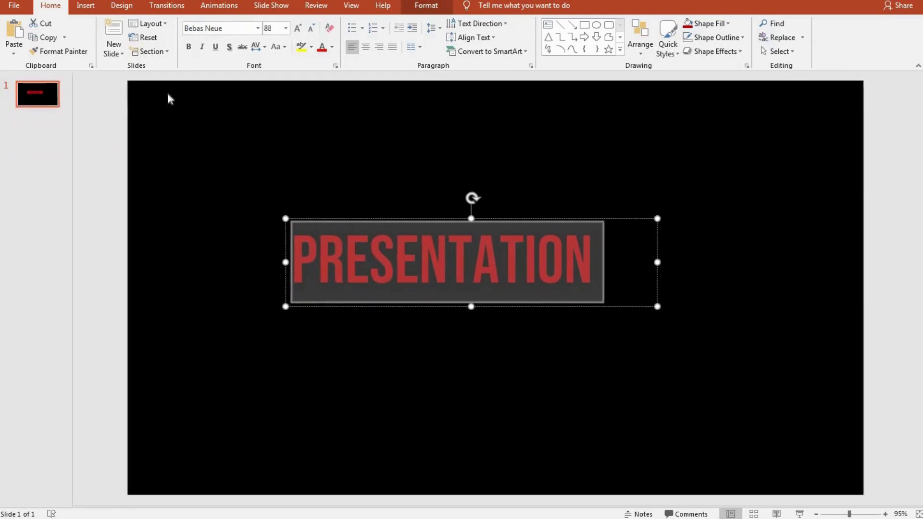
left_click(189, 47)
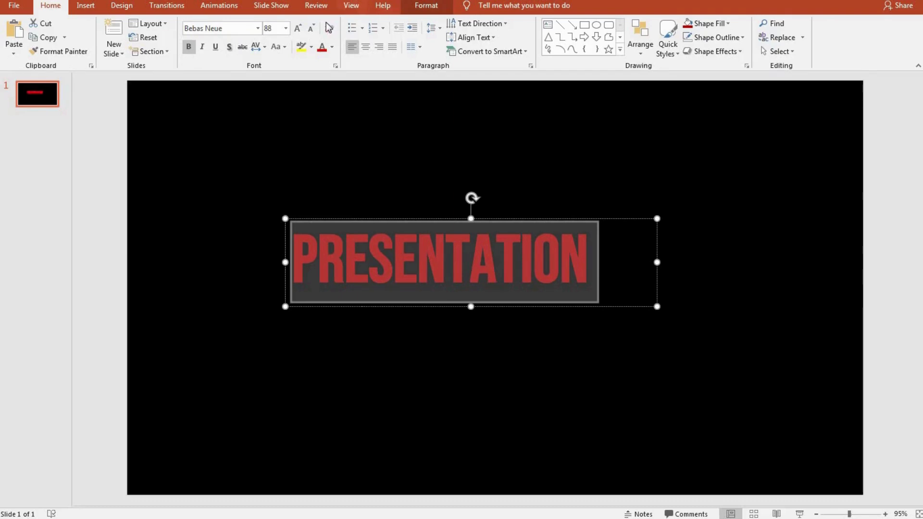
left_click(353, 28)
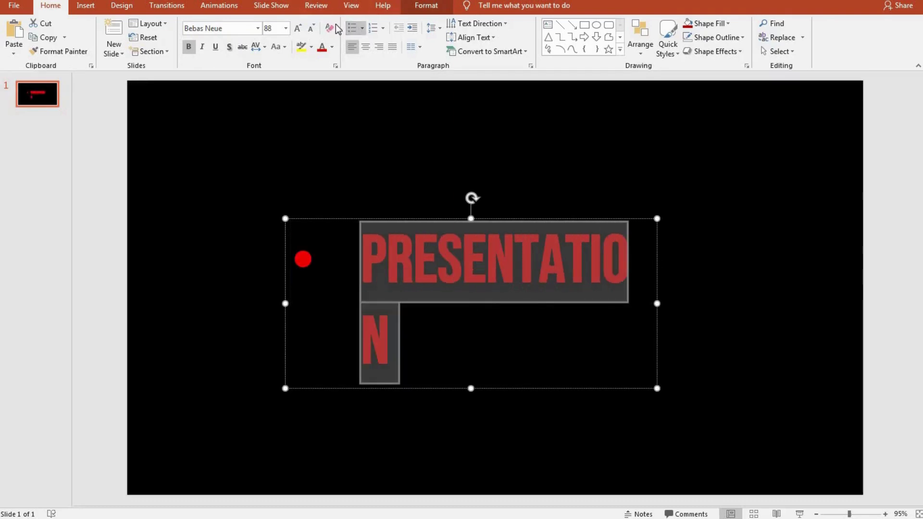
key("ctrl+z")
left_click(303, 28)
left_click(303, 27)
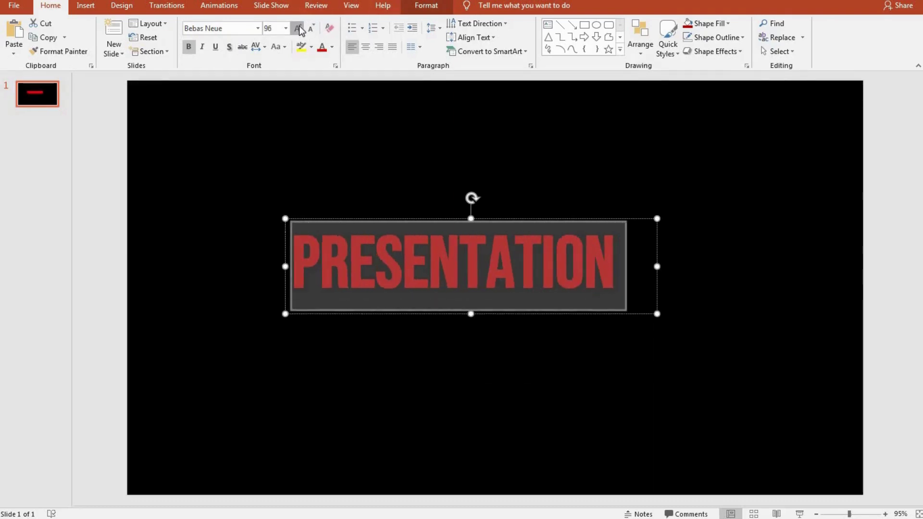
left_click(303, 28)
left_click(303, 27)
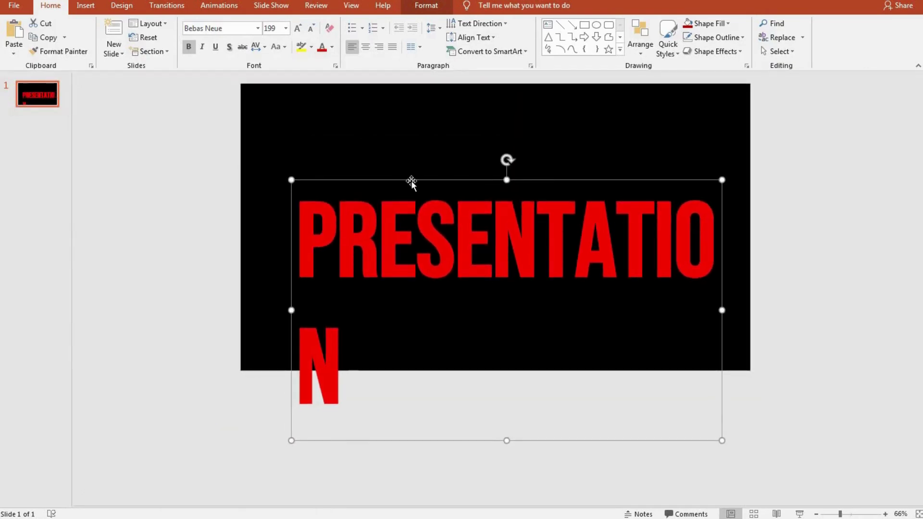
Shrink PRESENTATION to size 138 on one line, then narrow and centre its box.
left_click(450, 226)
key("ctrl+a")
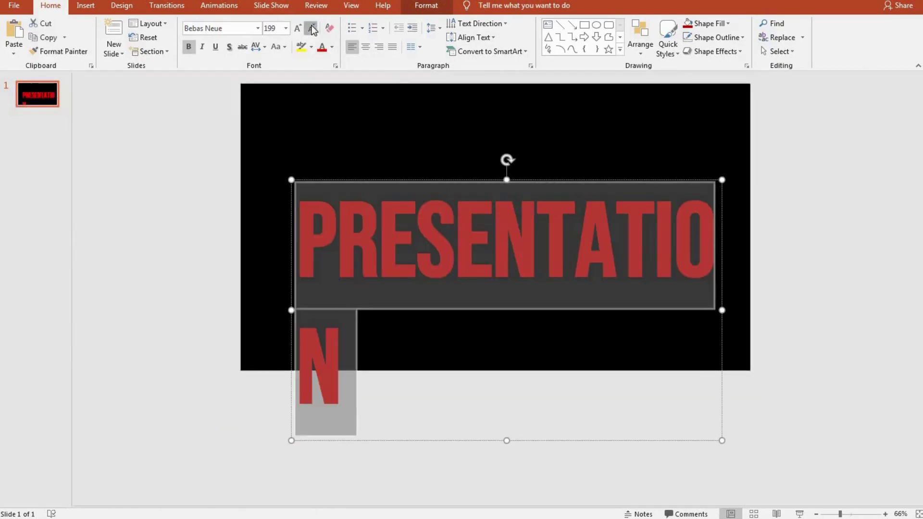
left_click(312, 28)
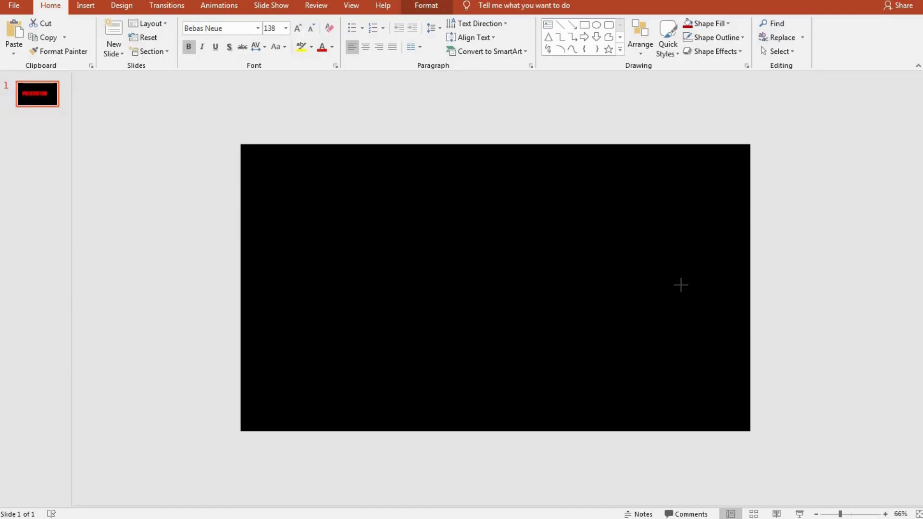
left_click_drag(722, 287, 650, 287)
scroll(691, 279, "up", 3)
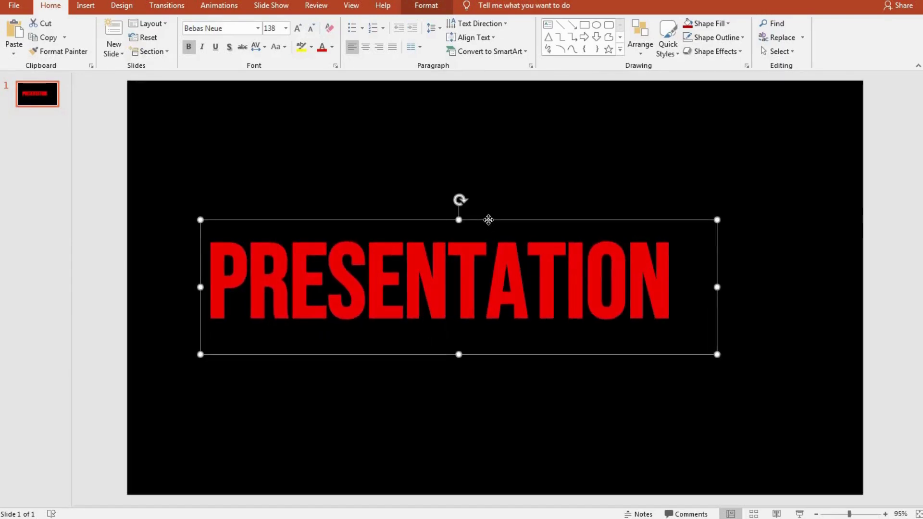
left_click_drag(489, 220, 562, 214)
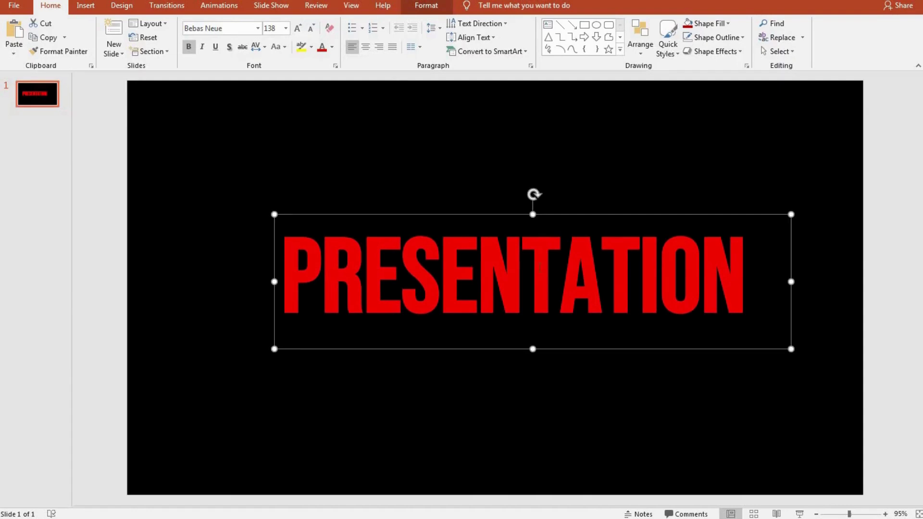
double_click(540, 267)
Apply the Arch transform text effect to the PRESENTATION heading.
left_click(426, 5)
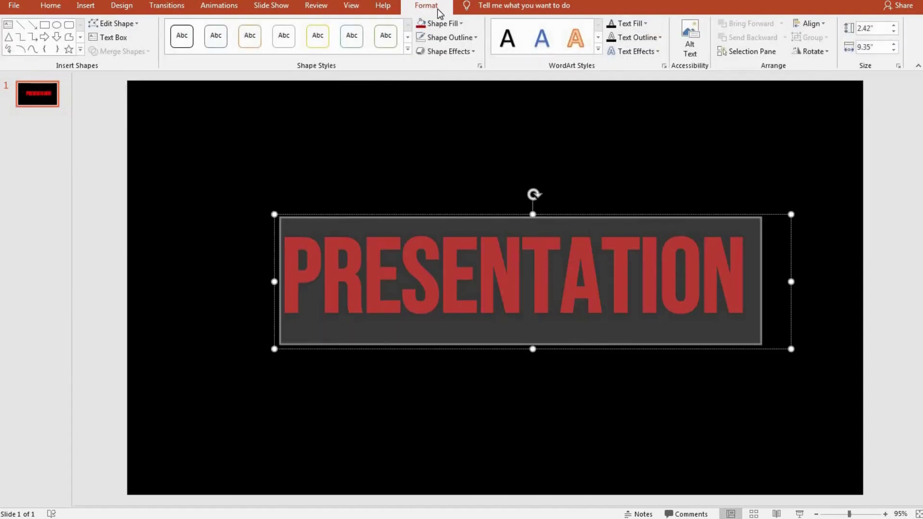
left_click(636, 51)
left_click(703, 293)
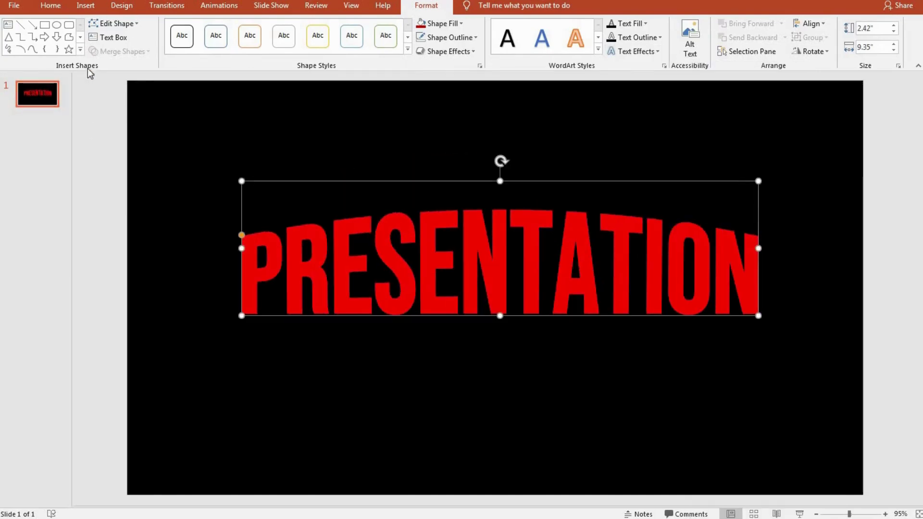
Duplicate slide 1 and shrink the heading's box on the new slide 2.
right_click(43, 92)
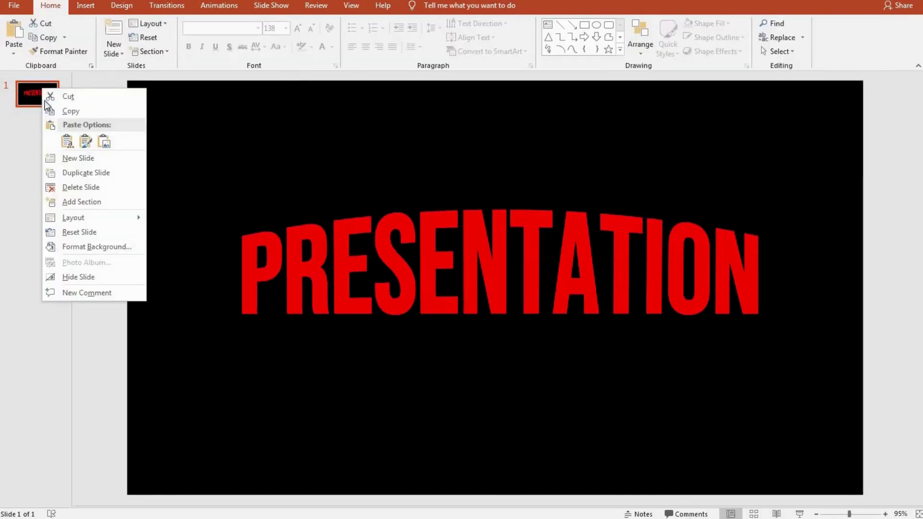
left_click(82, 174)
left_click_drag(759, 316, 461, 225)
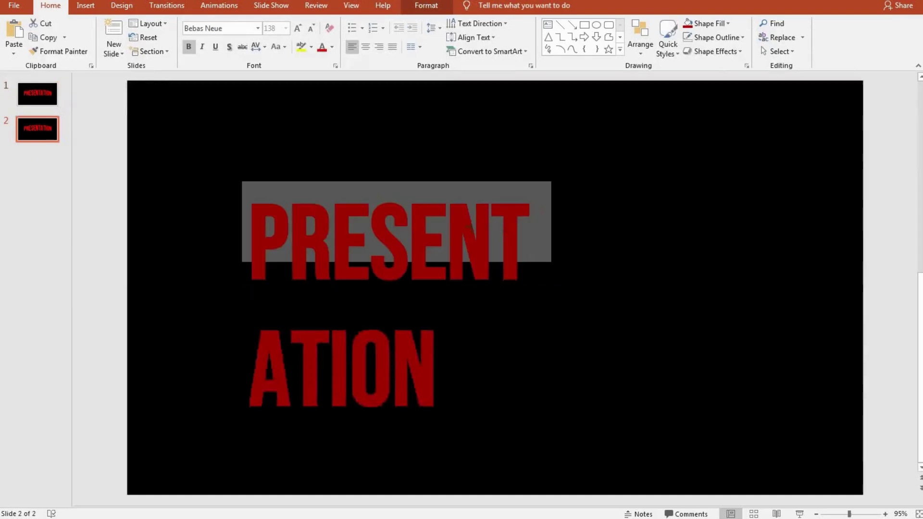
key("ctrl+a")
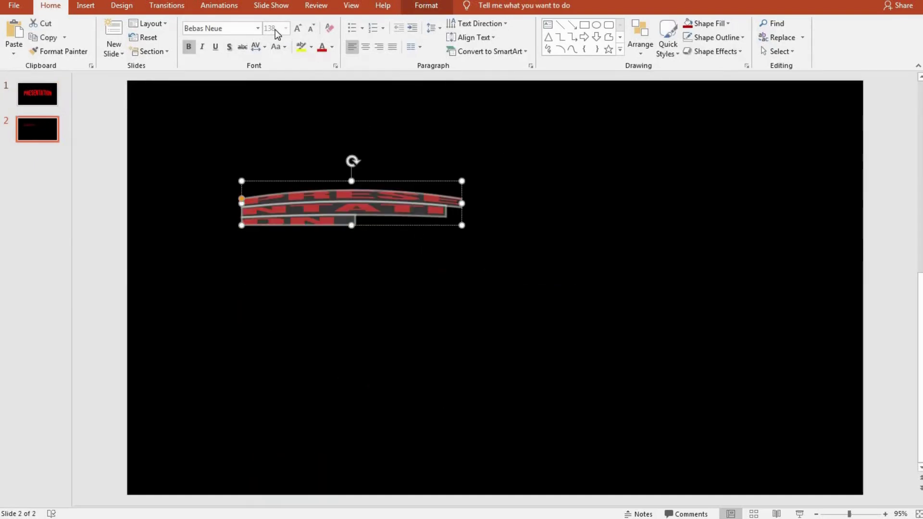
Reduce the slide 2 heading's font size four steps and adjust its warped box.
left_click(313, 29)
left_click(312, 29)
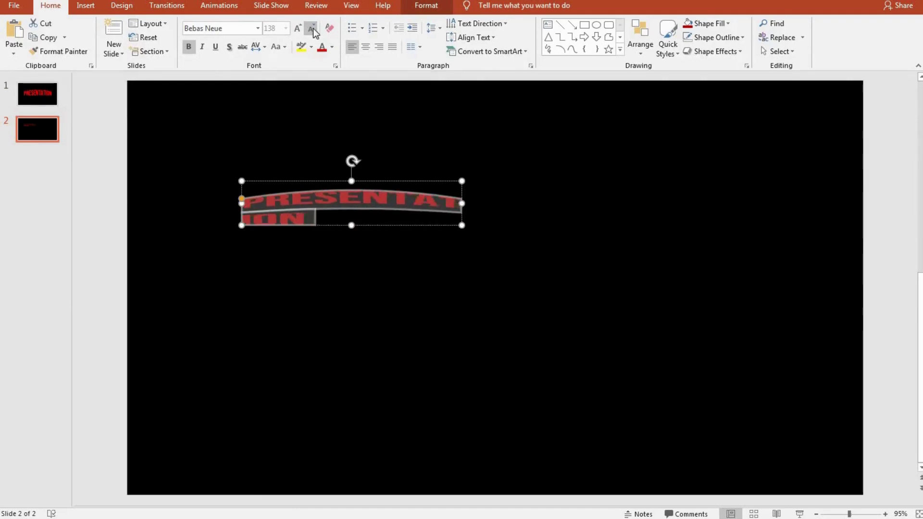
left_click(313, 29)
left_click(312, 29)
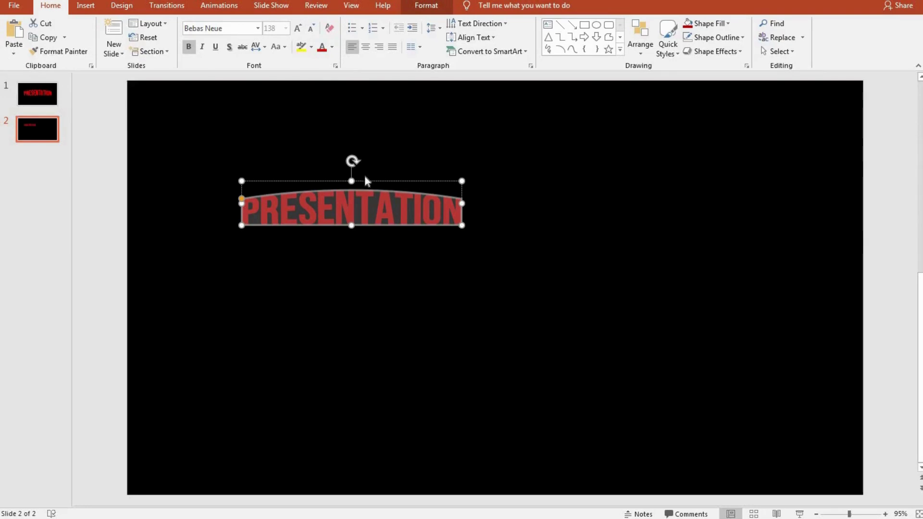
mouse_move(361, 153)
left_mouse_down()
mouse_move(365, 175)
mouse_move(302, 94)
left_mouse_up()
key("Escape")
Shrink the heading box from its corner and enlarge the text one step to fit one line.
left_click(390, 189)
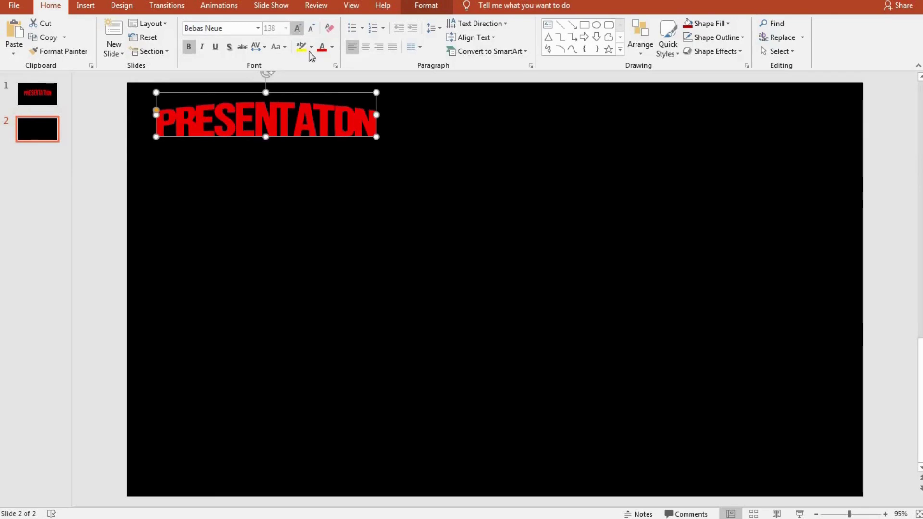
left_click(431, 208)
key("Tab")
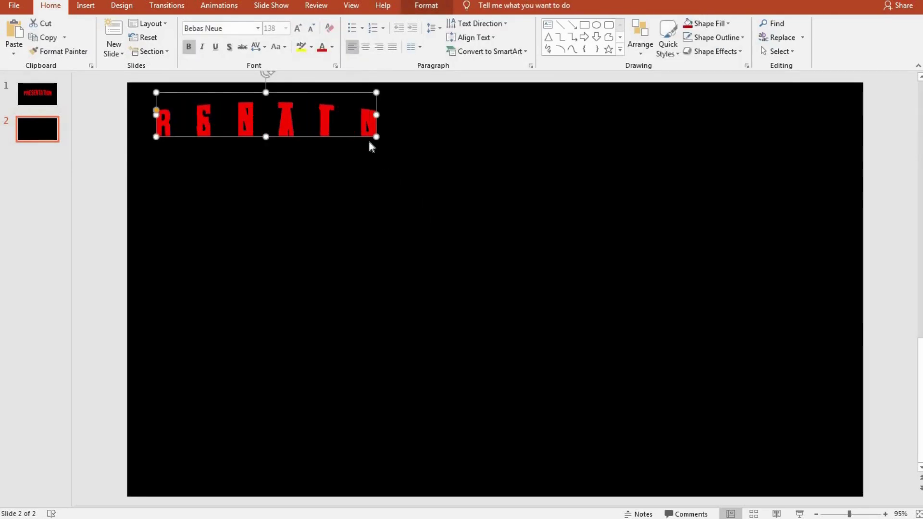
left_click_drag(377, 137, 341, 133)
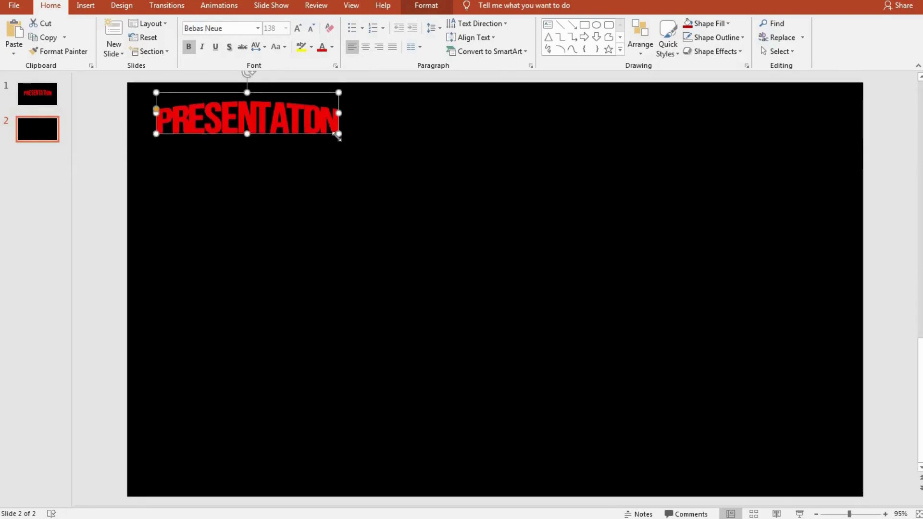
left_click(324, 191)
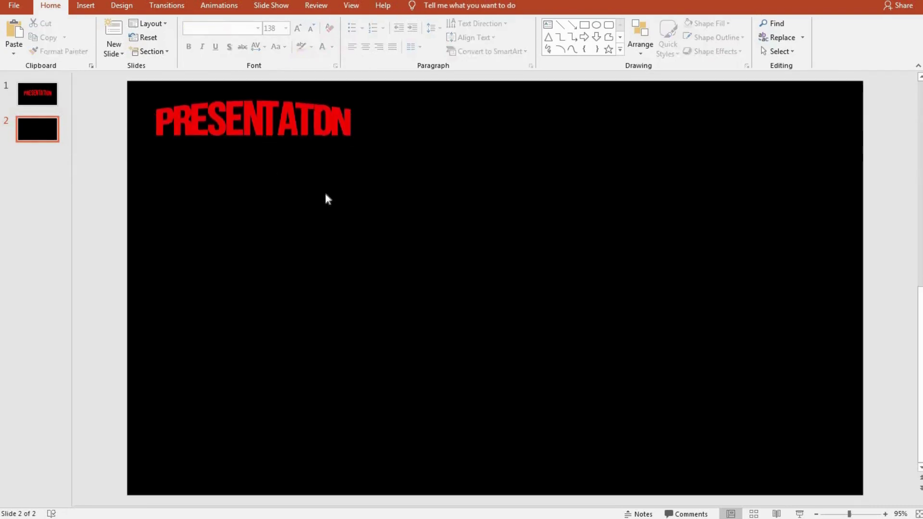
left_click(298, 120)
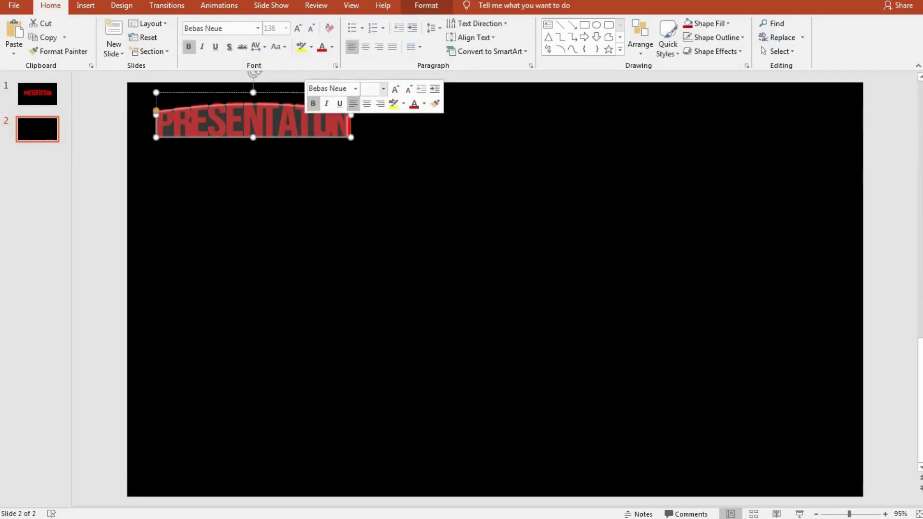
left_click(293, 29)
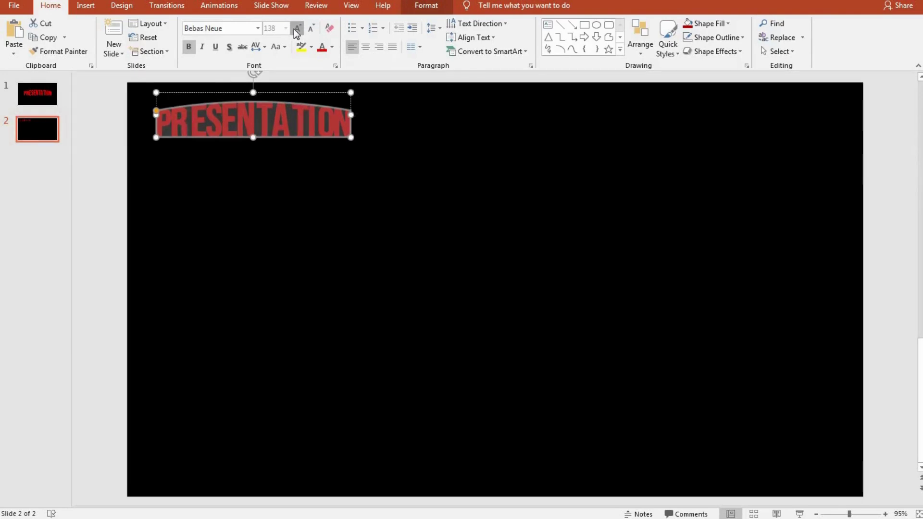
left_click(258, 150)
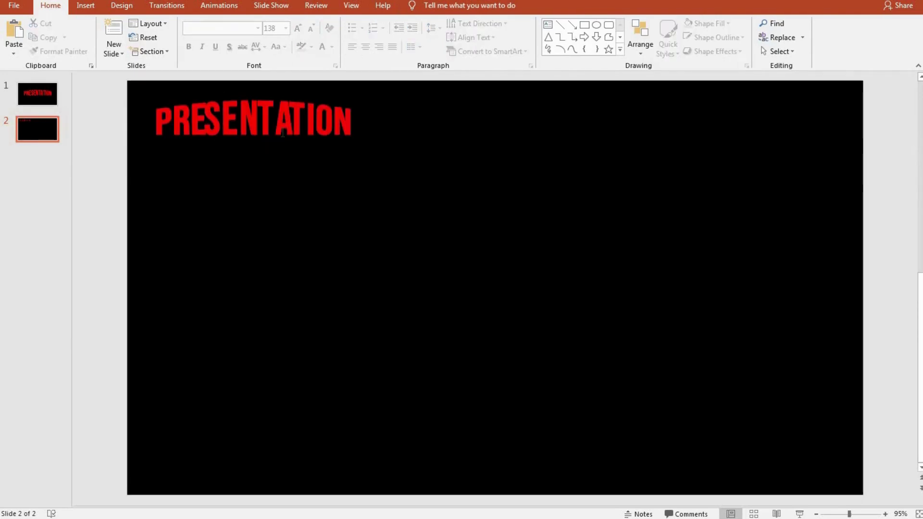
Retype the final S so the title reads PRESENTATION correctly.
left_click(221, 120)
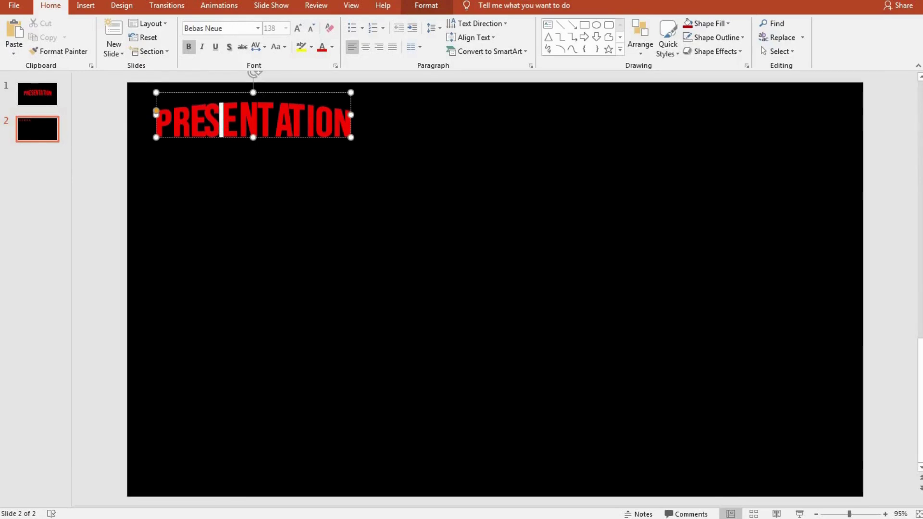
key("BackSpace")
type("S")
left_click(270, 161)
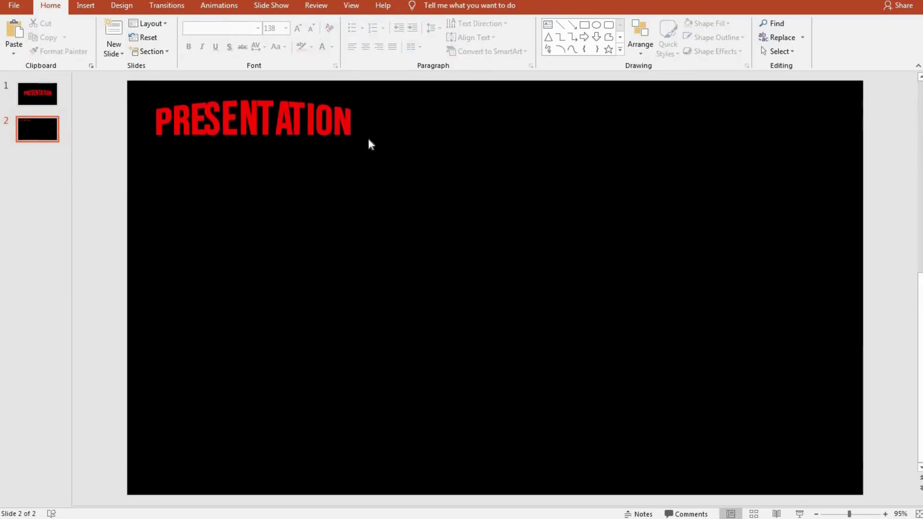
Paste the red night-city image, then move and enlarge it on slide 2.
key("ctrl+v")
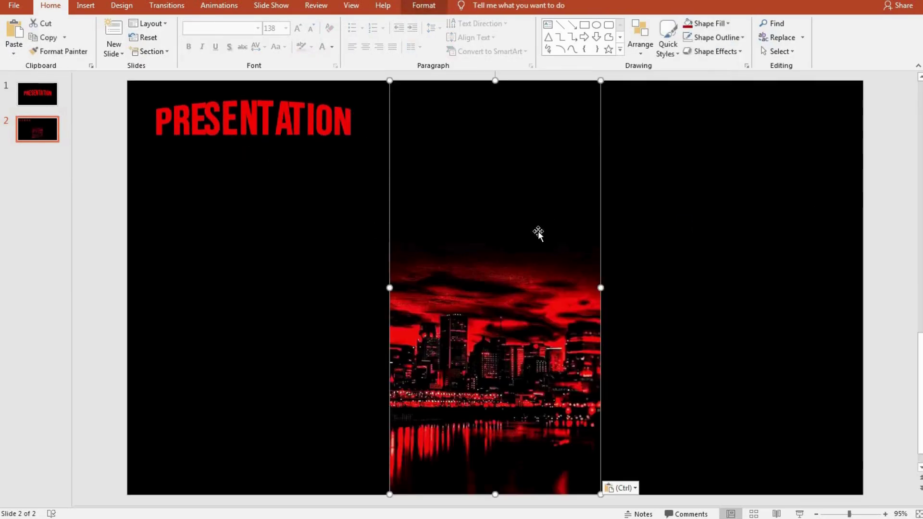
left_click_drag(538, 233, 684, 190)
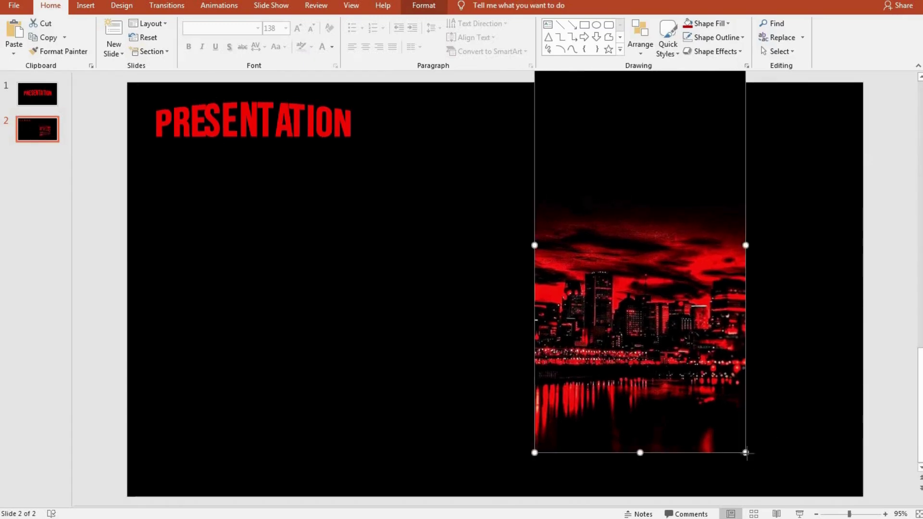
left_click_drag(745, 452, 817, 462)
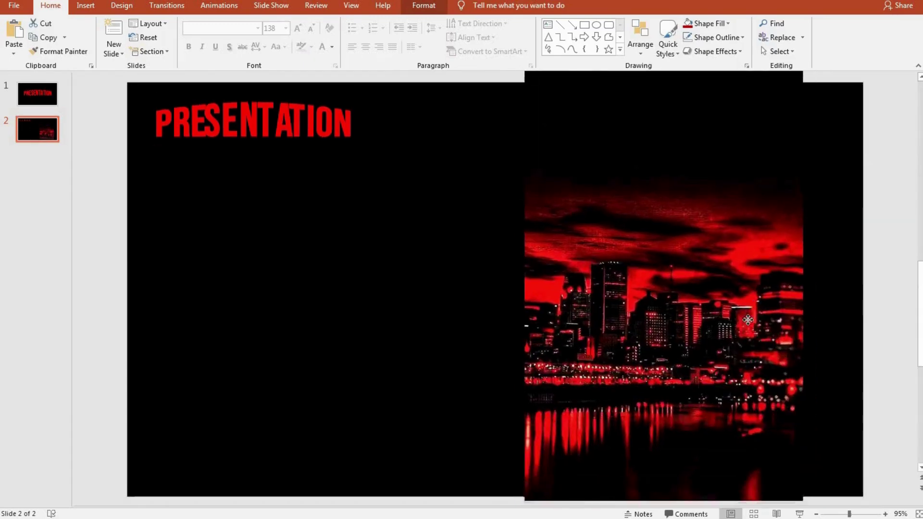
mouse_move(743, 375)
left_mouse_down()
mouse_move(561, 259)
mouse_move(546, 317)
left_mouse_up()
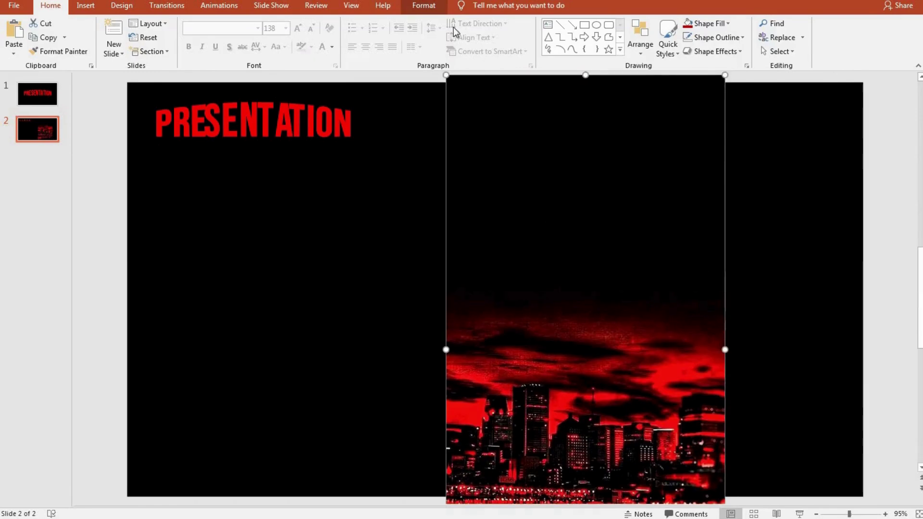
Crop the empty black top off the city image, reposition it, then delete it.
left_click(424, 6)
left_click(804, 38)
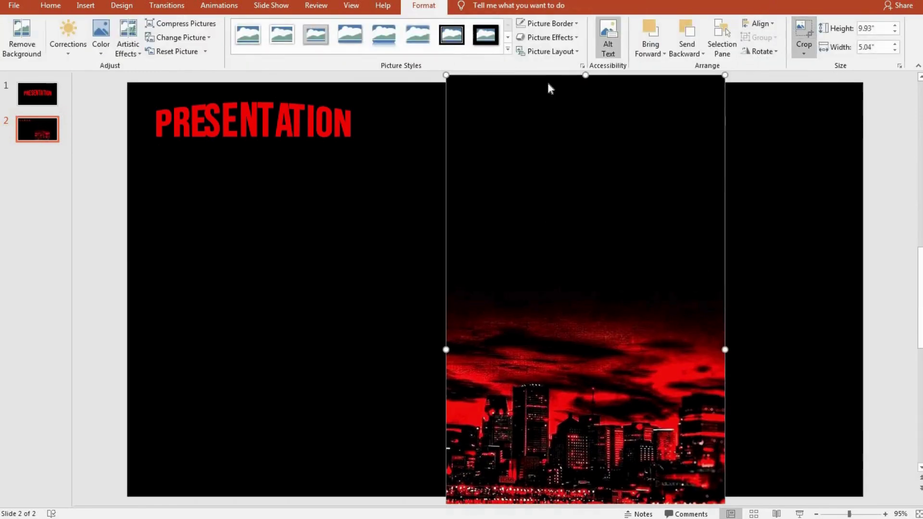
left_click_drag(601, 259, 603, 290)
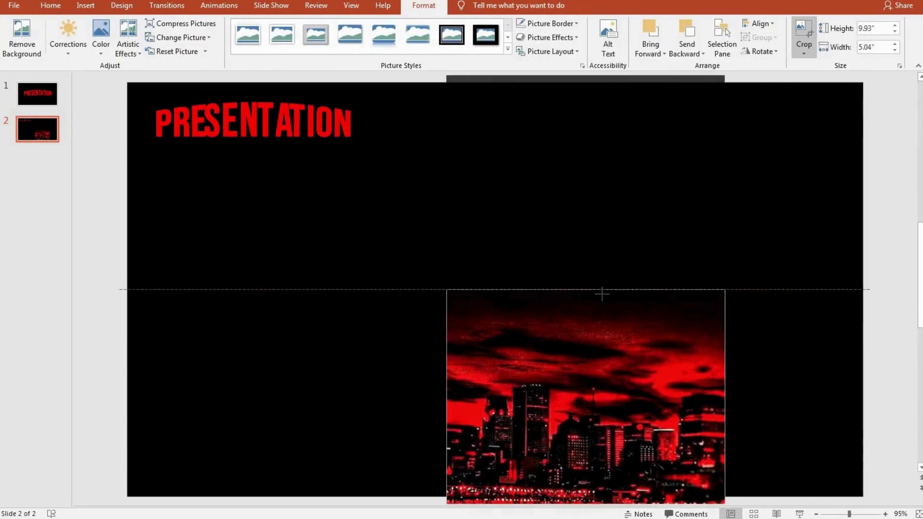
left_click(809, 308)
left_click(631, 364)
left_click_drag(631, 363, 658, 187)
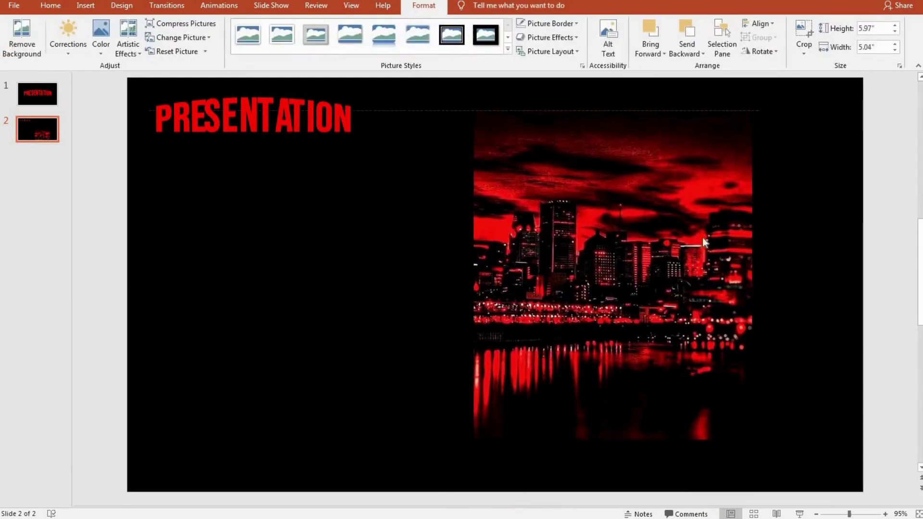
left_click_drag(752, 443, 790, 450)
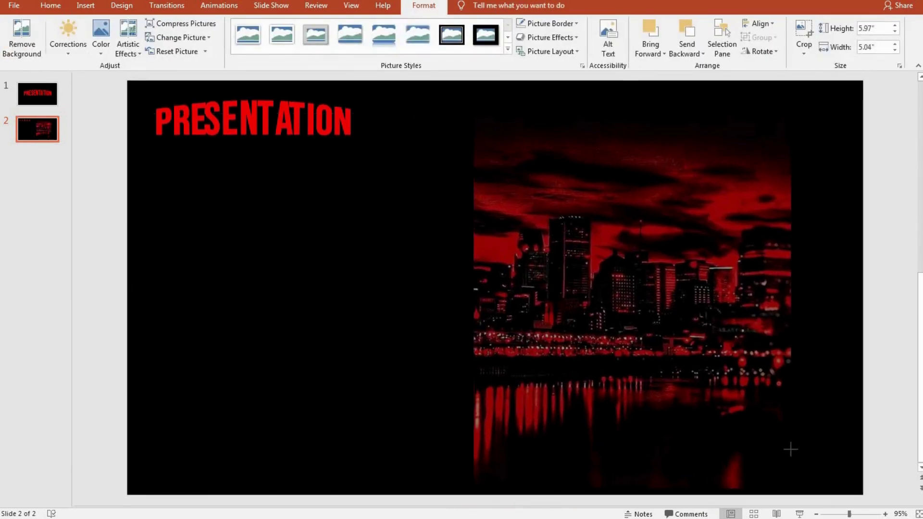
mouse_move(721, 433)
left_mouse_down()
mouse_move(744, 437)
mouse_move(657, 362)
left_mouse_up()
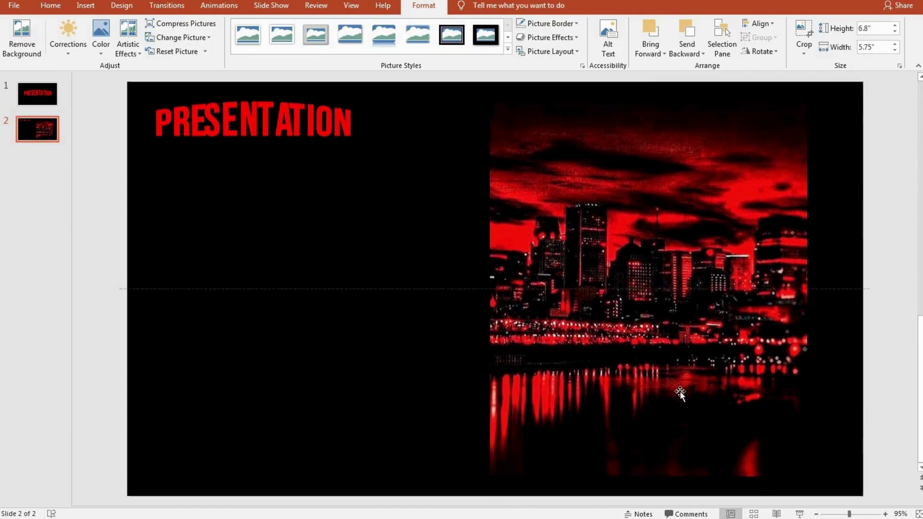
key("Delete")
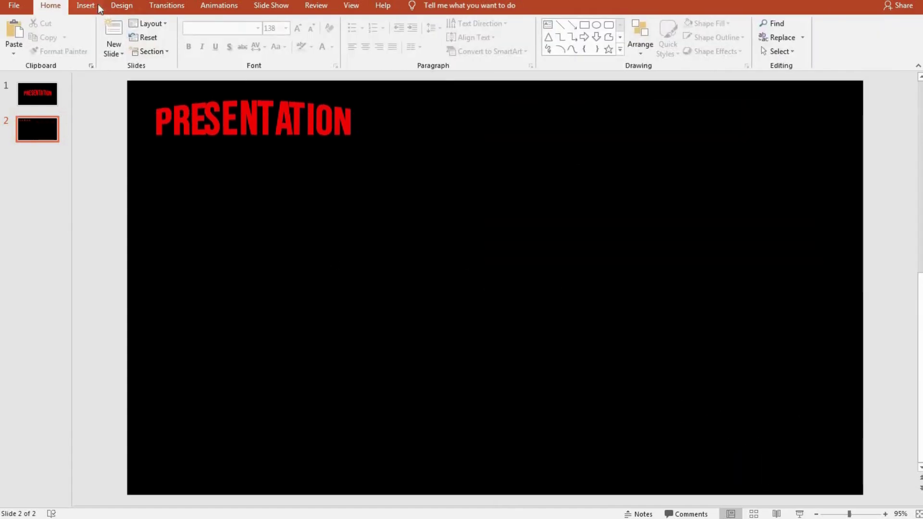
Draw an Elbow Connector on the right half of slide 2.
left_click(86, 6)
left_click(212, 40)
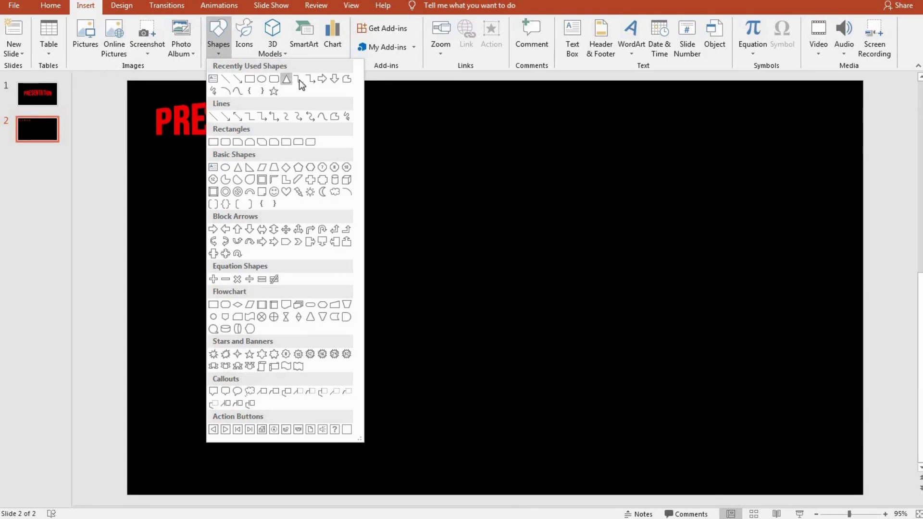
left_click(329, 81)
mouse_move(630, 128)
left_mouse_down()
mouse_move(432, 131)
mouse_move(540, 479)
mouse_move(759, 425)
mouse_move(843, 373)
left_mouse_up()
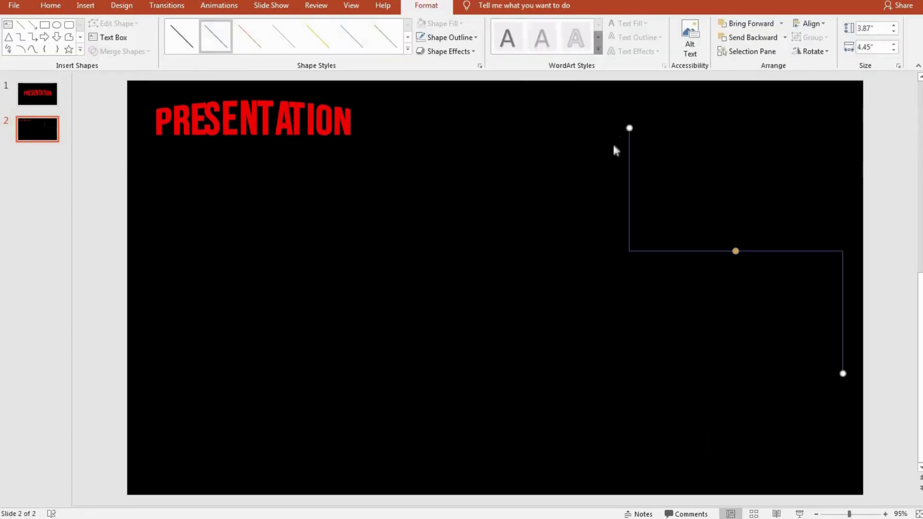
Reshape and reposition the connector into a thin stepped line right of the heading.
mouse_move(691, 254)
left_mouse_down()
mouse_move(592, 257)
mouse_move(541, 276)
left_mouse_up()
mouse_move(690, 397)
left_mouse_down()
mouse_move(780, 442)
mouse_move(786, 392)
mouse_move(804, 373)
mouse_move(781, 441)
mouse_move(758, 163)
mouse_move(690, 82)
mouse_move(680, 102)
left_mouse_up()
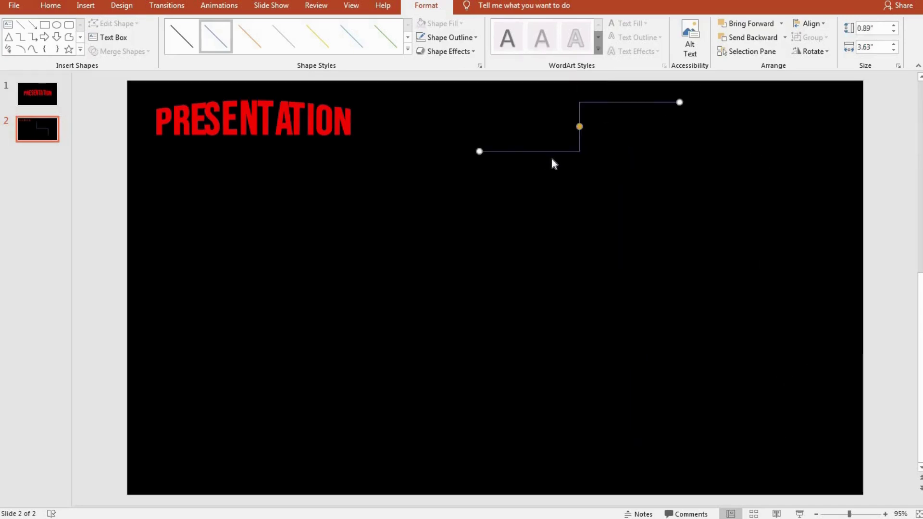
left_click(583, 185)
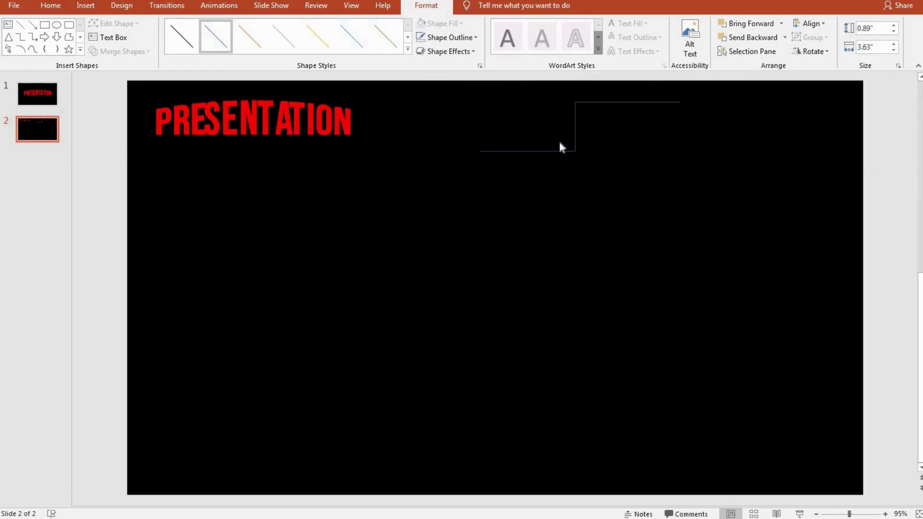
left_click_drag(549, 153, 544, 237)
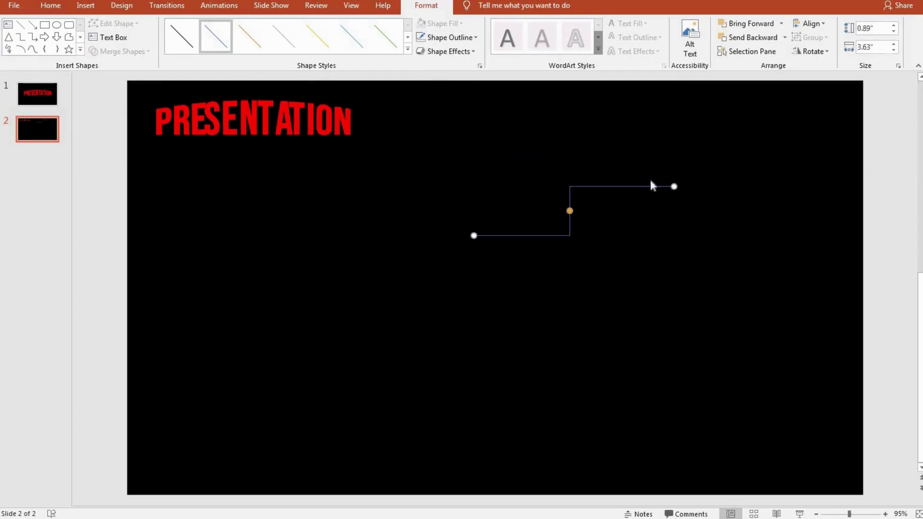
left_click_drag(674, 185, 667, 122)
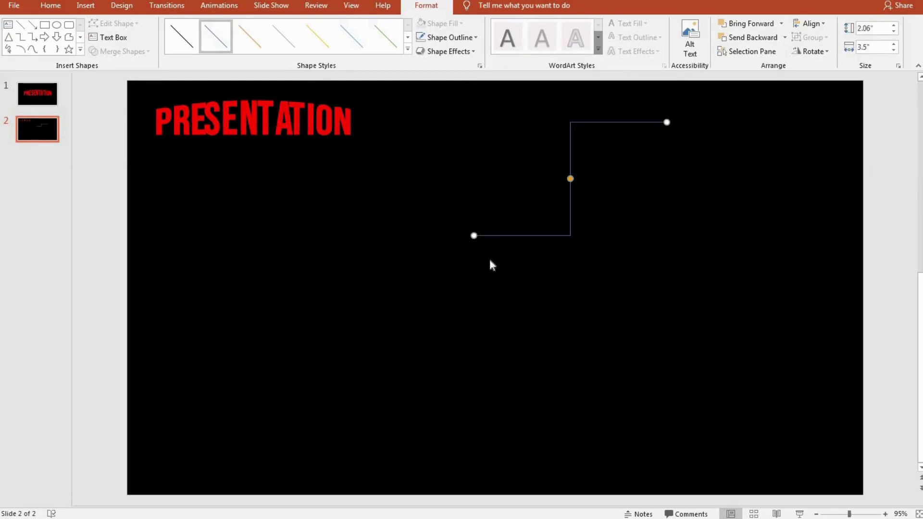
left_click_drag(429, 236, 400, 234)
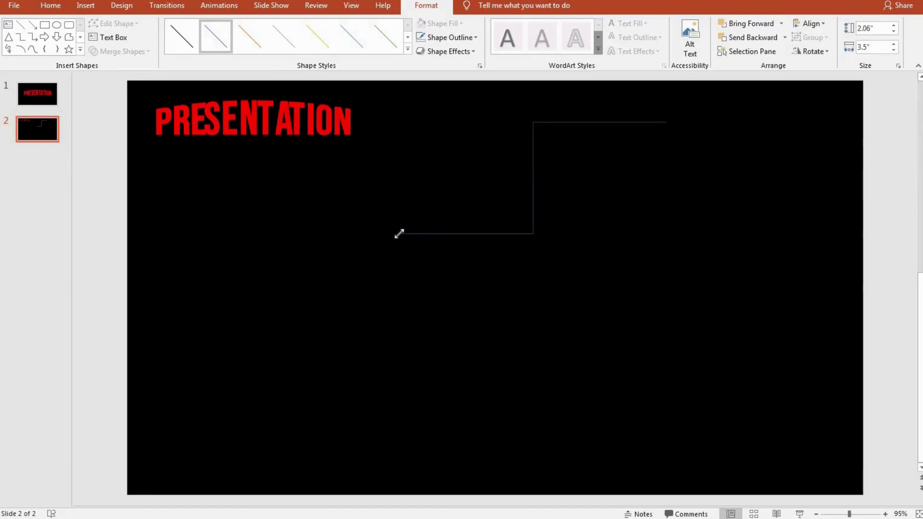
left_click(693, 287)
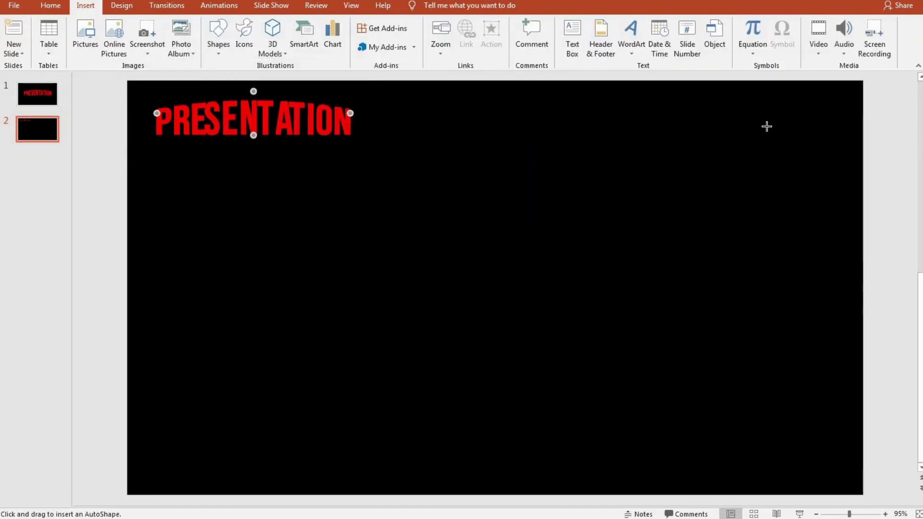
Draw top, left vertical and bottom lines forming an open bracket frame, then select all three.
left_click_drag(767, 127, 513, 126)
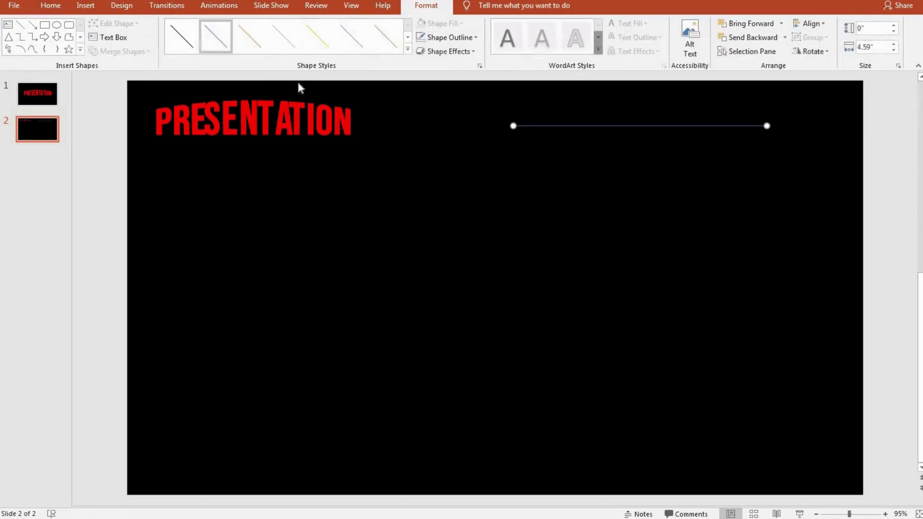
left_click(20, 24)
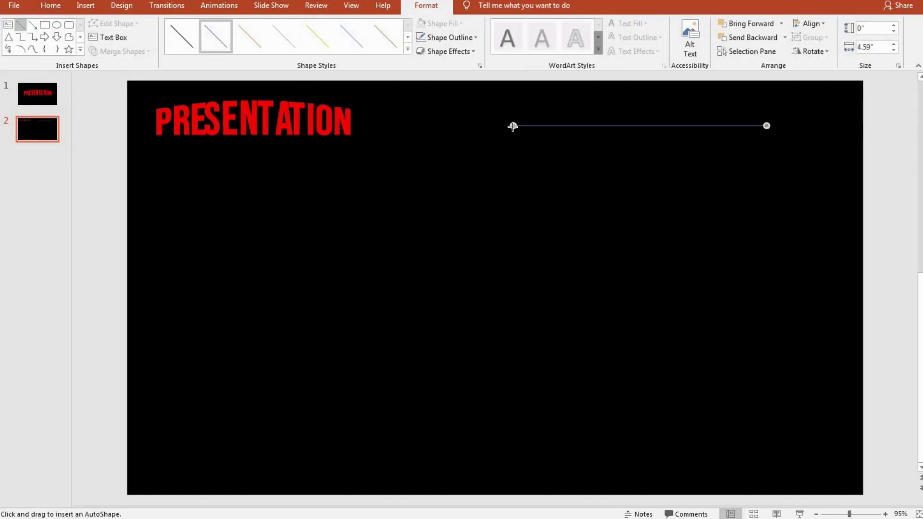
left_click_drag(513, 126, 513, 361)
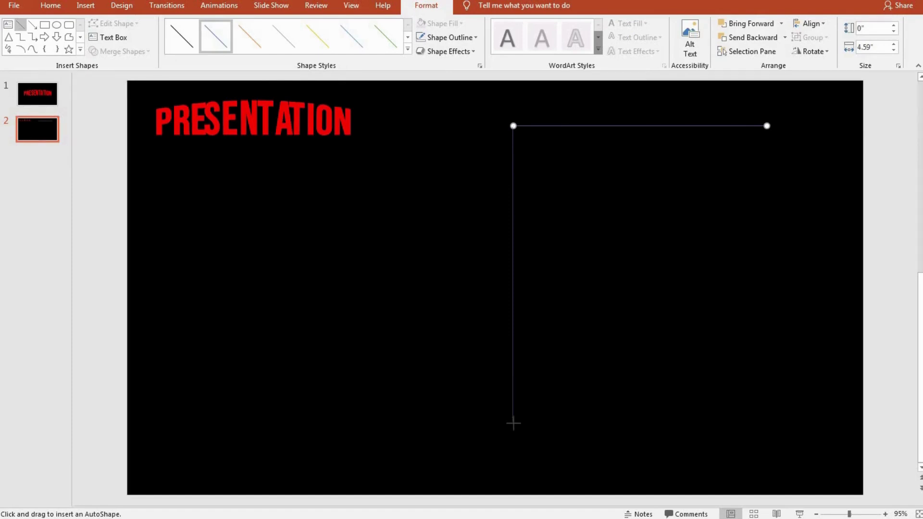
left_click_drag(513, 424, 513, 423)
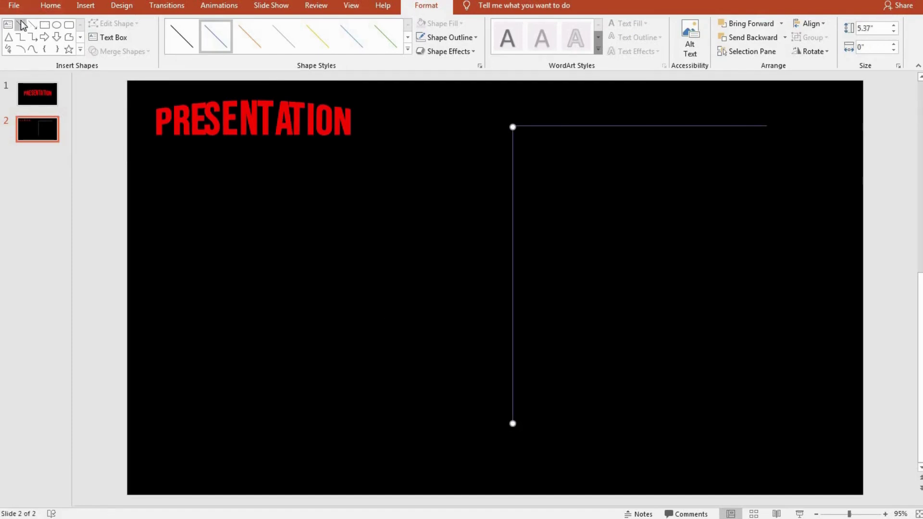
left_click(22, 24)
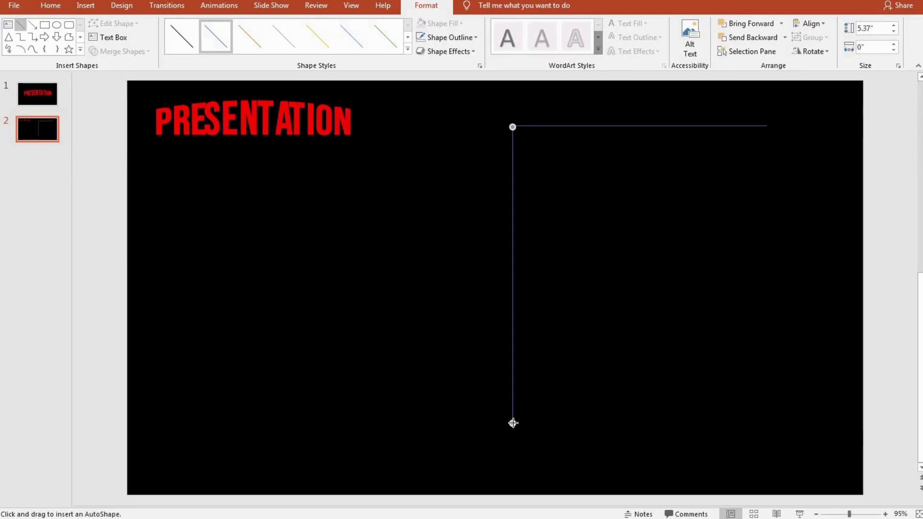
mouse_move(513, 424)
left_mouse_down()
mouse_move(735, 434)
mouse_move(764, 424)
left_mouse_up()
left_click_drag(776, 423, 775, 424)
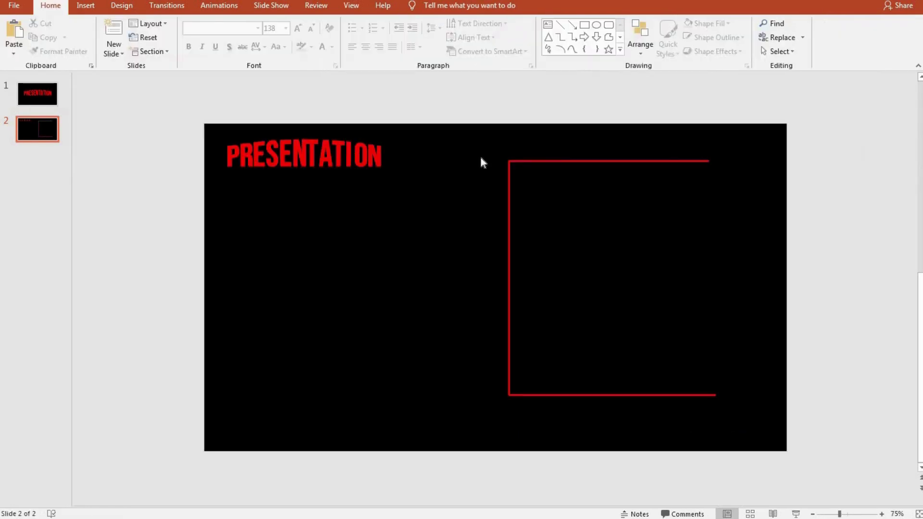
left_click_drag(482, 157, 749, 409)
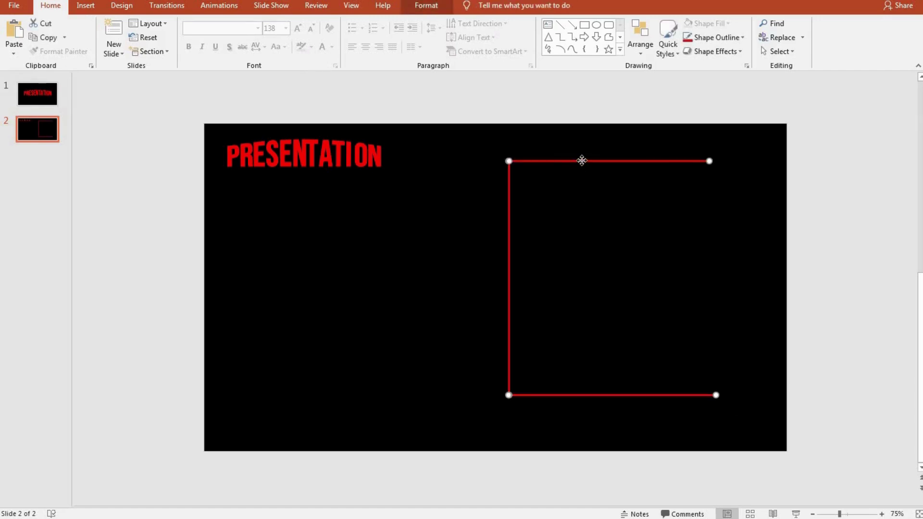
Group the three bracket lines into a single shape.
right_click(581, 161)
mouse_move(613, 230)
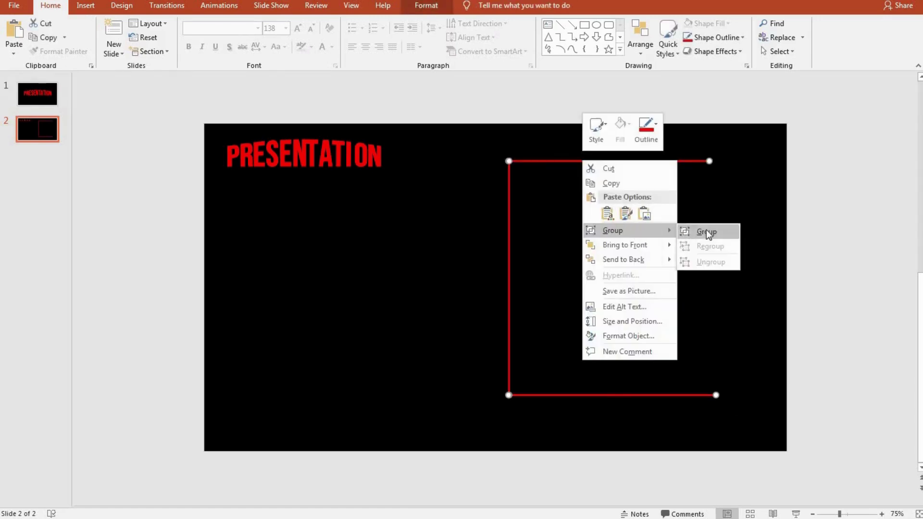
left_click(706, 230)
left_click(645, 386)
Set the grouped bracket frame's shape outline to red.
left_click(605, 322)
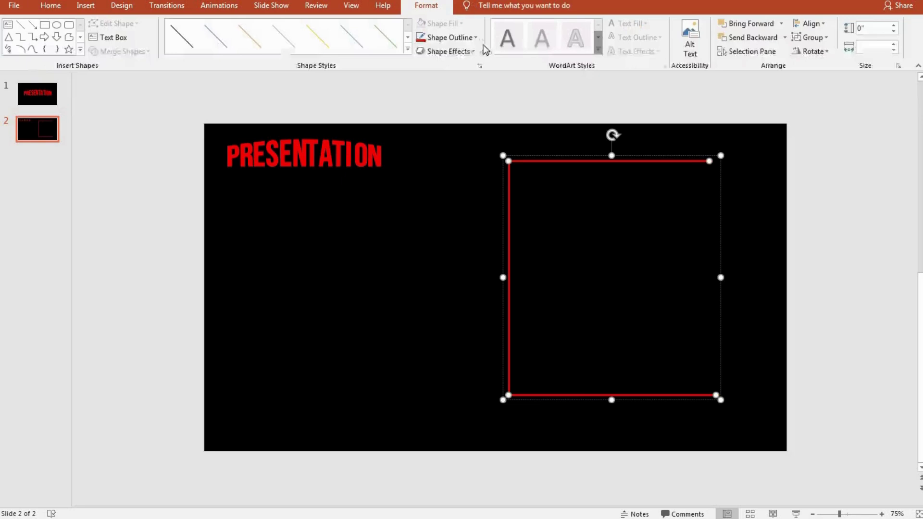
left_click(450, 37)
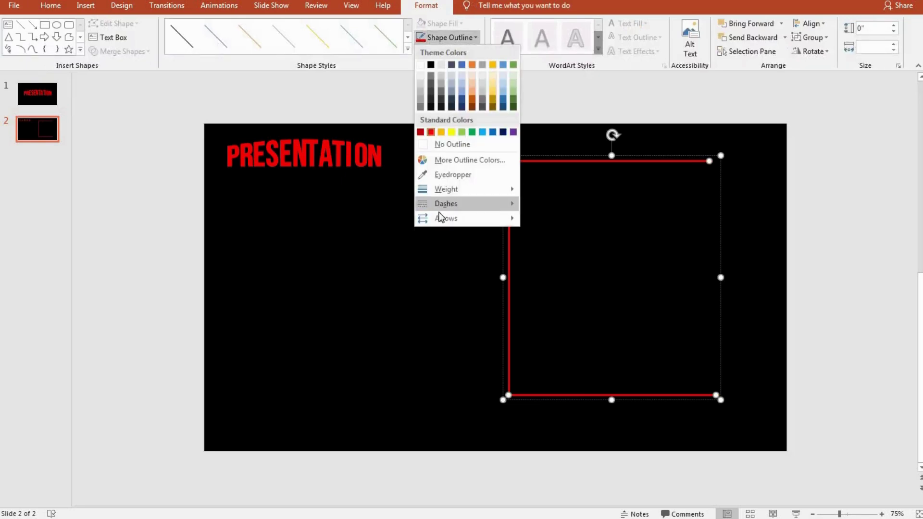
left_click(454, 164)
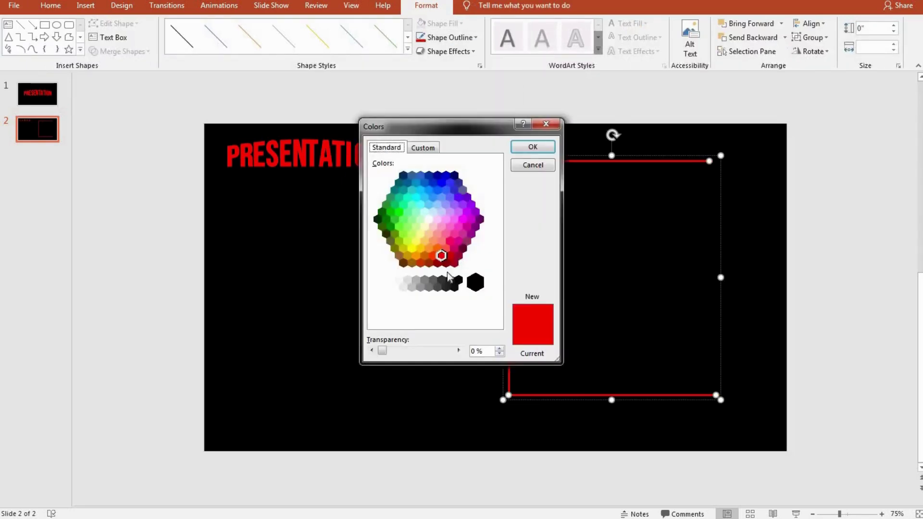
left_click(541, 123)
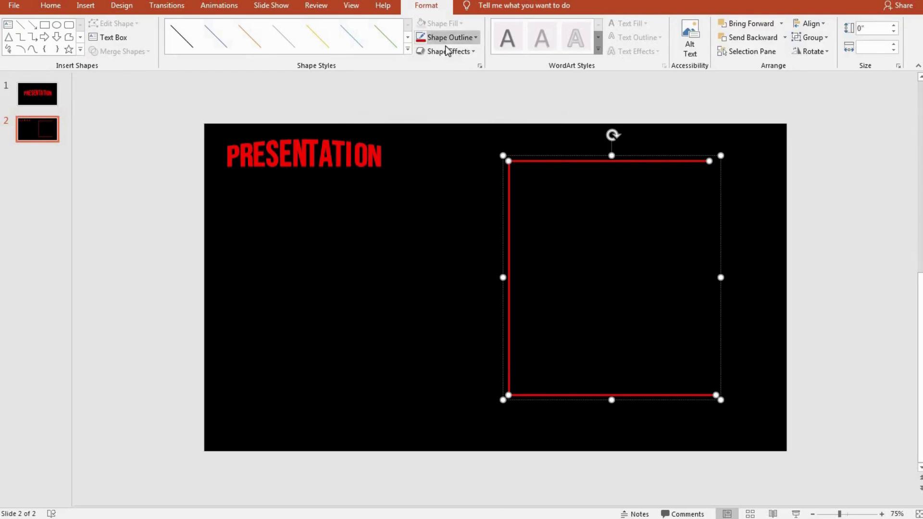
left_click(447, 51)
left_click(456, 39)
mouse_move(446, 218)
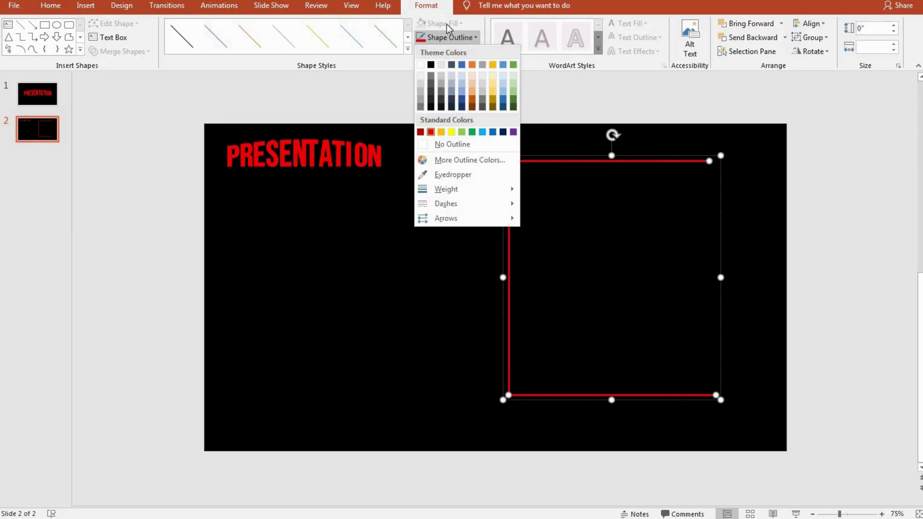
Paste the fiery red cloud picture into the bracket and resize its left and bottom edges.
left_click(297, 234)
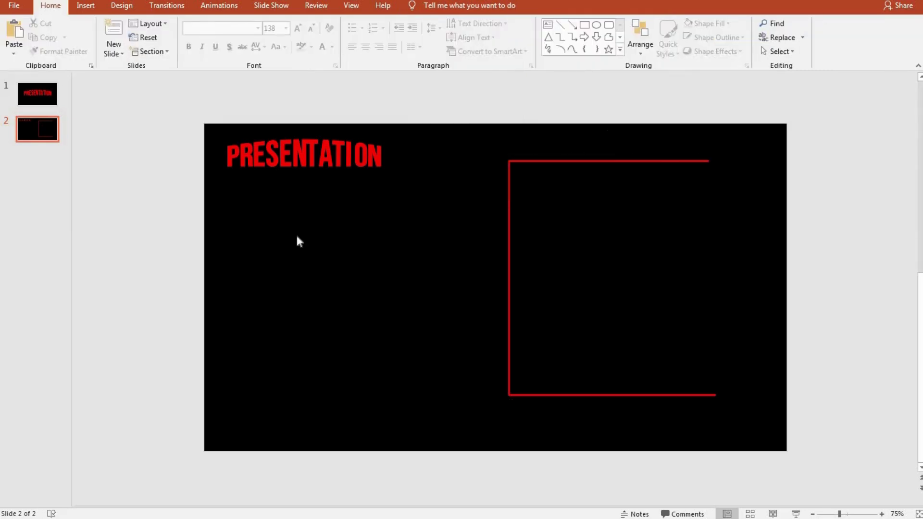
key("ctrl+v")
mouse_move(610, 271)
left_mouse_down()
mouse_move(604, 259)
mouse_move(601, 292)
mouse_move(613, 273)
left_mouse_up()
mouse_move(603, 178)
left_mouse_down()
mouse_move(606, 169)
mouse_move(599, 175)
left_mouse_up()
mouse_move(429, 272)
left_mouse_down()
mouse_move(453, 268)
mouse_move(446, 271)
left_mouse_up()
mouse_move(606, 372)
left_mouse_down()
mouse_move(591, 414)
mouse_move(470, 398)
mouse_move(482, 402)
left_mouse_up()
left_click(571, 418)
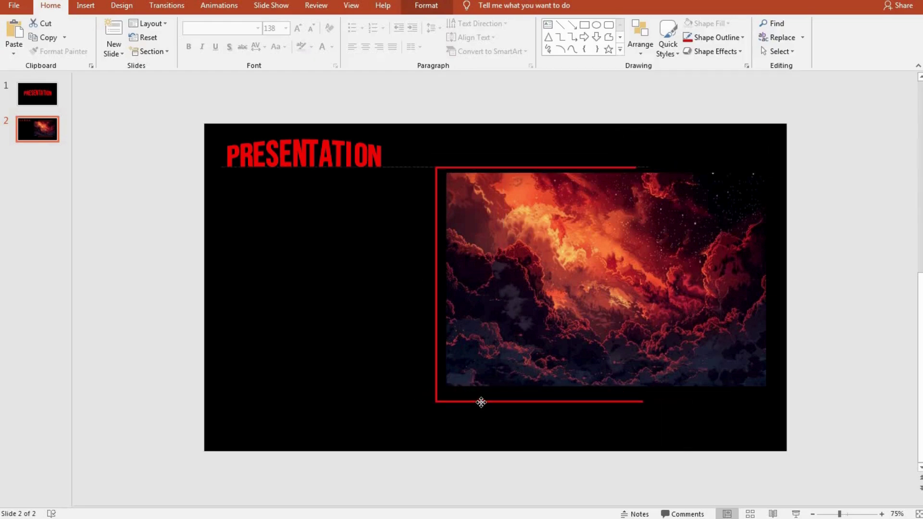
Raise the red frame's top edge and lower its bottom edge to fit around the cloud picture.
scroll(475, 333, "up", 1, "ctrl")
scroll(567, 152, "up", 1, "ctrl")
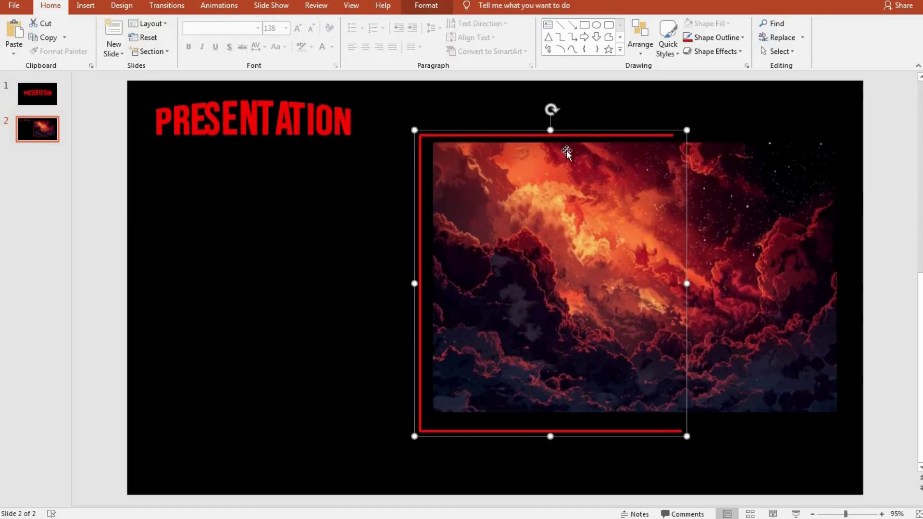
left_click_drag(552, 131, 551, 124)
left_click(552, 161)
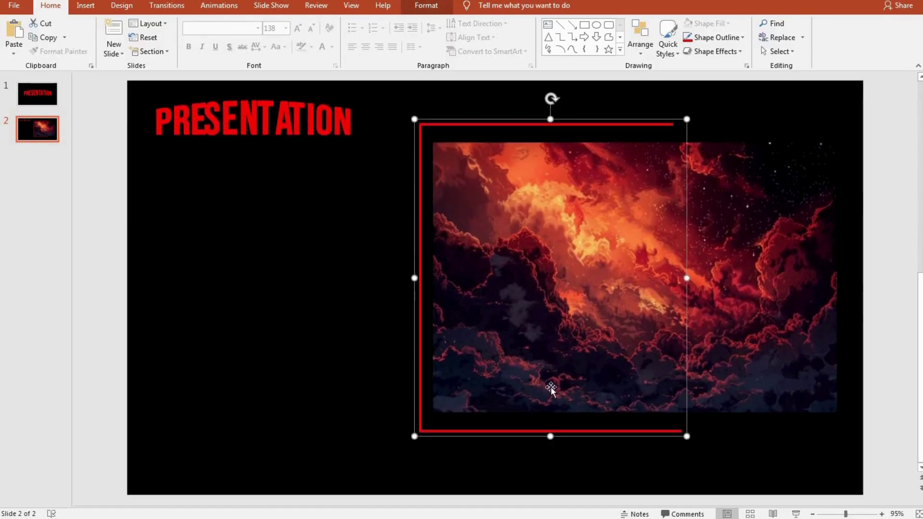
left_click_drag(551, 438, 551, 439)
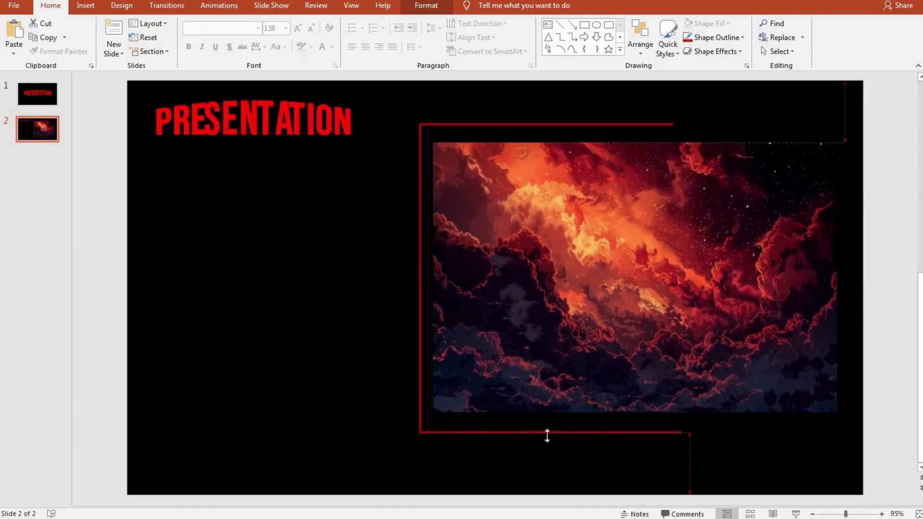
scroll(293, 360, "down", 2, "ctrl")
left_click(728, 400)
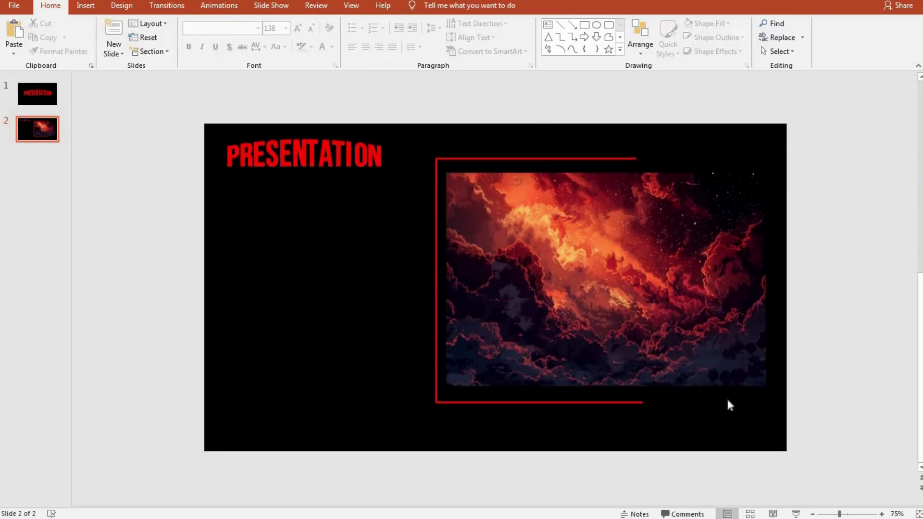
left_click(86, 5)
left_click(218, 44)
left_click(262, 80)
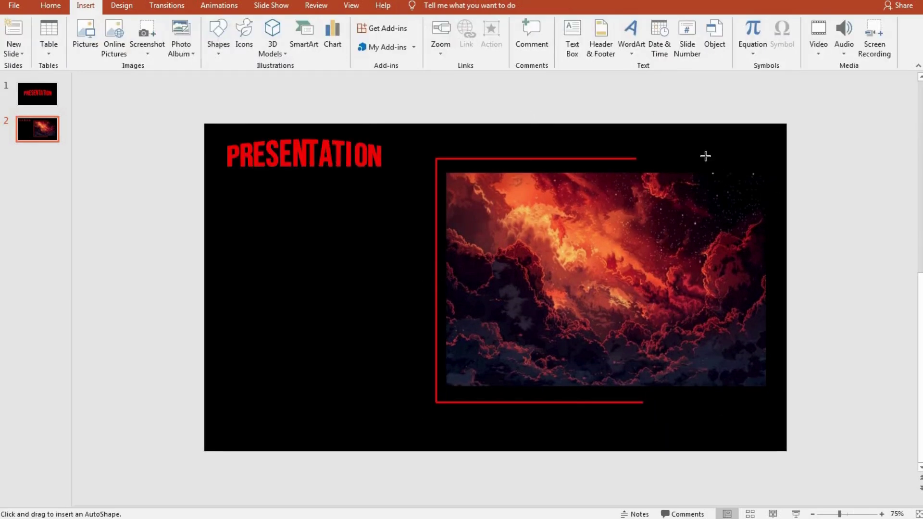
Draw a circle with no fill and a red 2¼ pt outline at the picture's top-right corner.
mouse_move(694, 146)
left_mouse_down()
mouse_move(785, 237)
mouse_move(777, 225)
left_mouse_up()
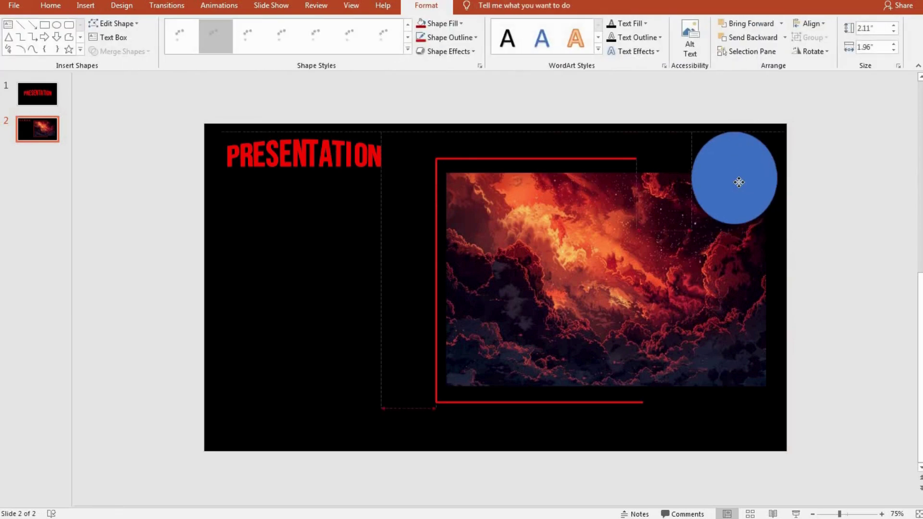
left_click(440, 23)
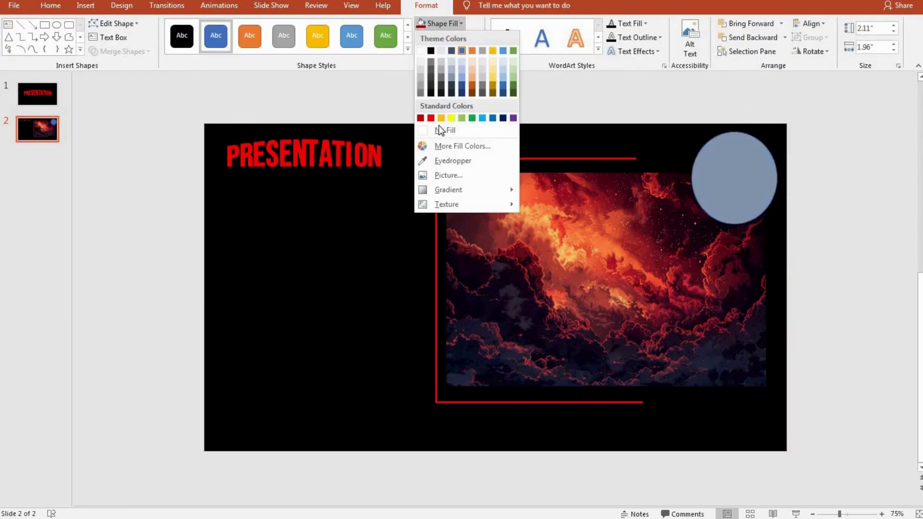
left_click(437, 131)
left_click(421, 39)
left_click(450, 37)
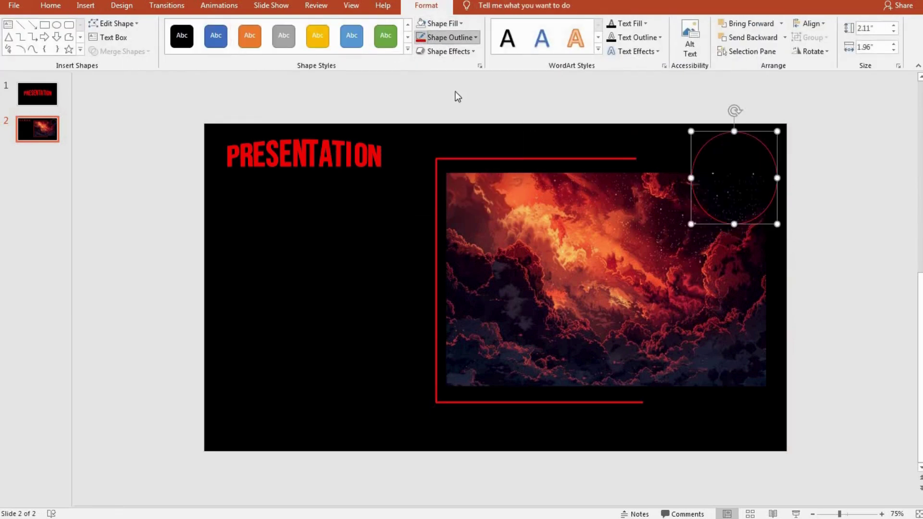
mouse_move(446, 189)
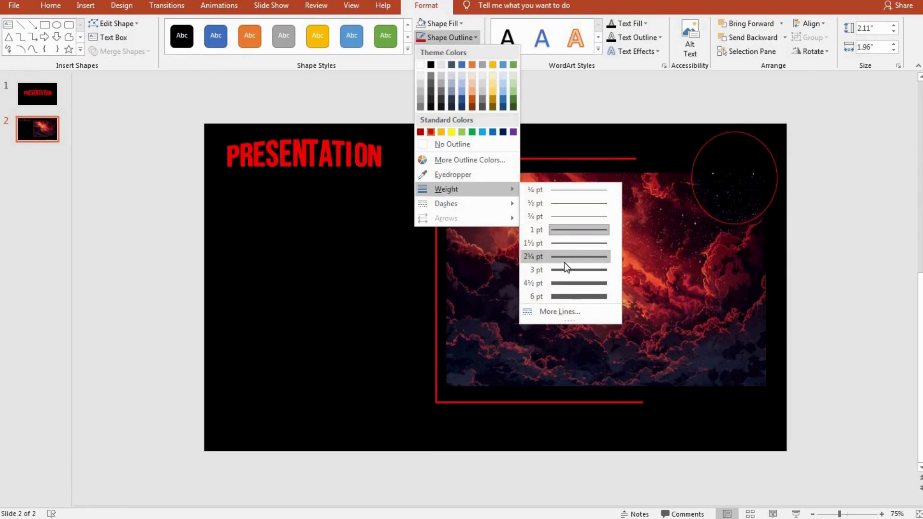
left_click(568, 262)
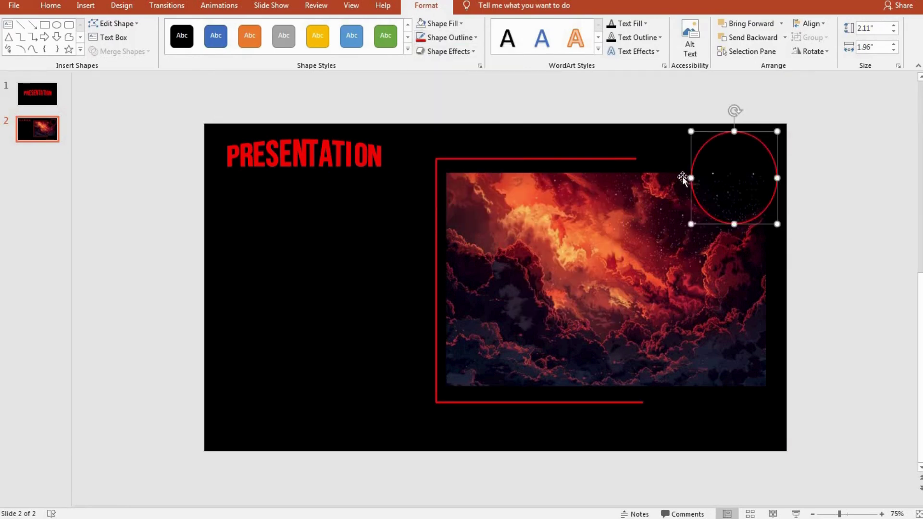
Send the circle behind the cloud picture and position it along the top-right corner.
left_click_drag(690, 177, 680, 178)
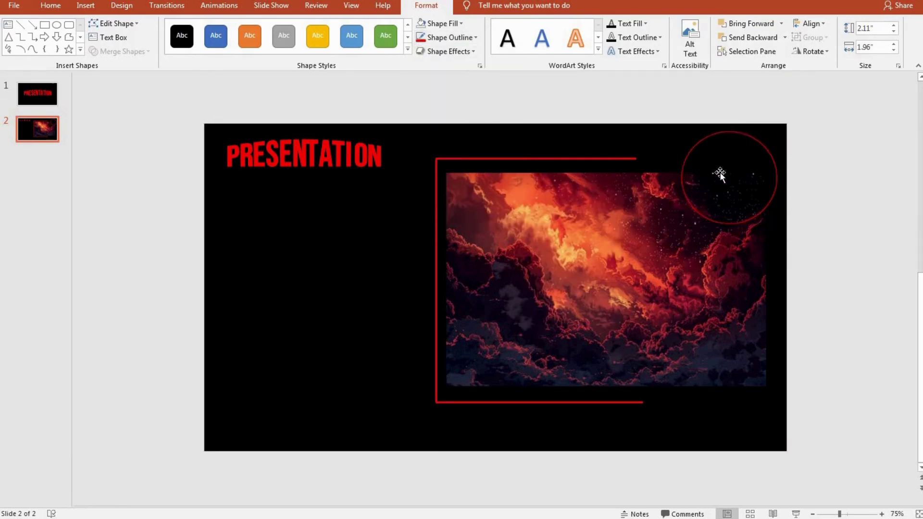
right_click(771, 166)
left_click(792, 279)
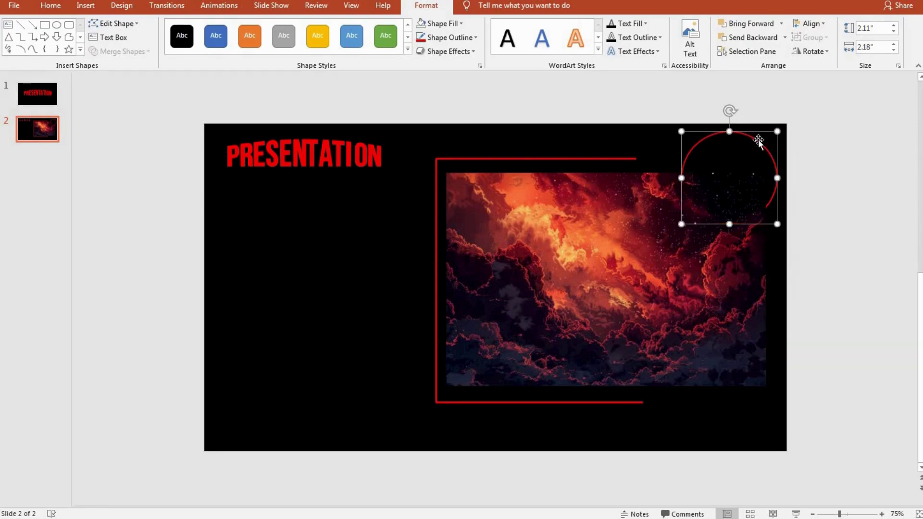
left_click_drag(759, 141, 758, 159)
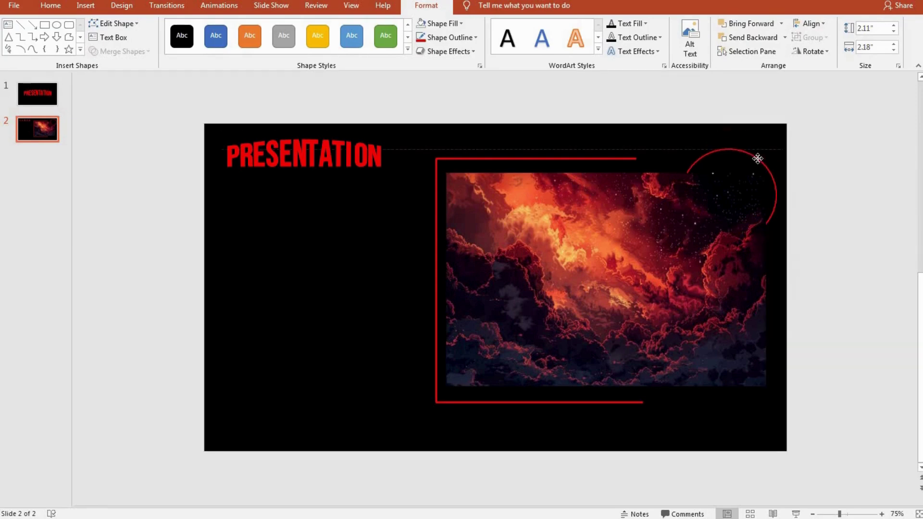
mouse_move(757, 161)
left_mouse_down()
mouse_move(703, 152)
mouse_move(755, 144)
mouse_move(765, 146)
mouse_move(762, 160)
left_mouse_up()
left_click(847, 167)
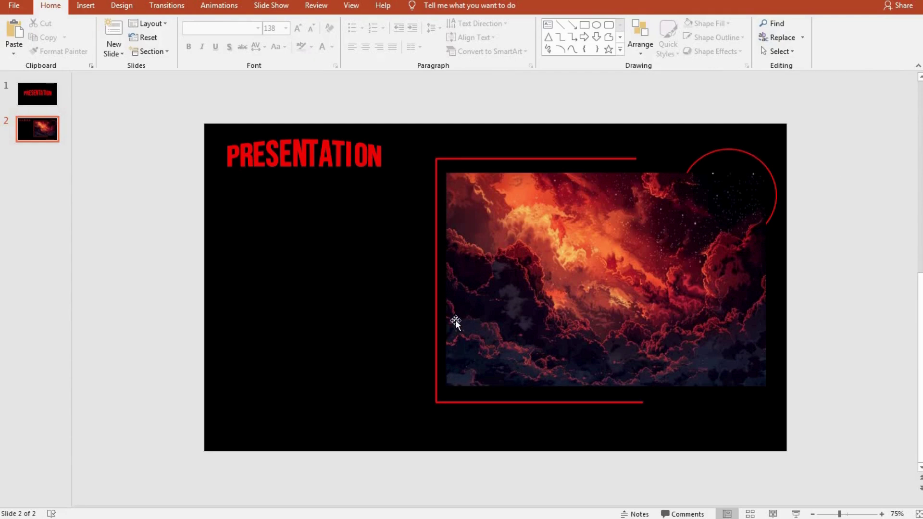
Copy the red circle to the picture's bottom-right corner and send the copy behind it.
left_click(753, 156)
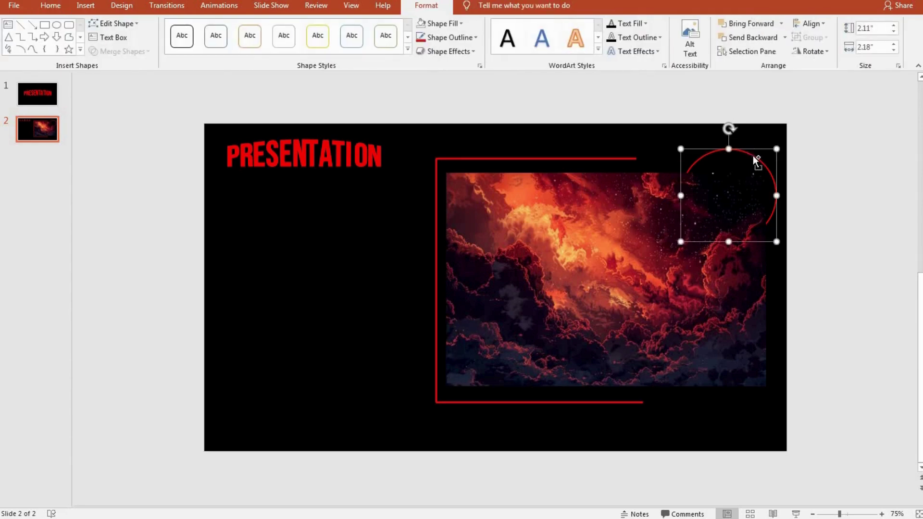
key("ctrl+c")
key("ctrl+v")
mouse_move(767, 171)
left_mouse_down()
mouse_move(766, 371)
mouse_move(760, 345)
left_mouse_up()
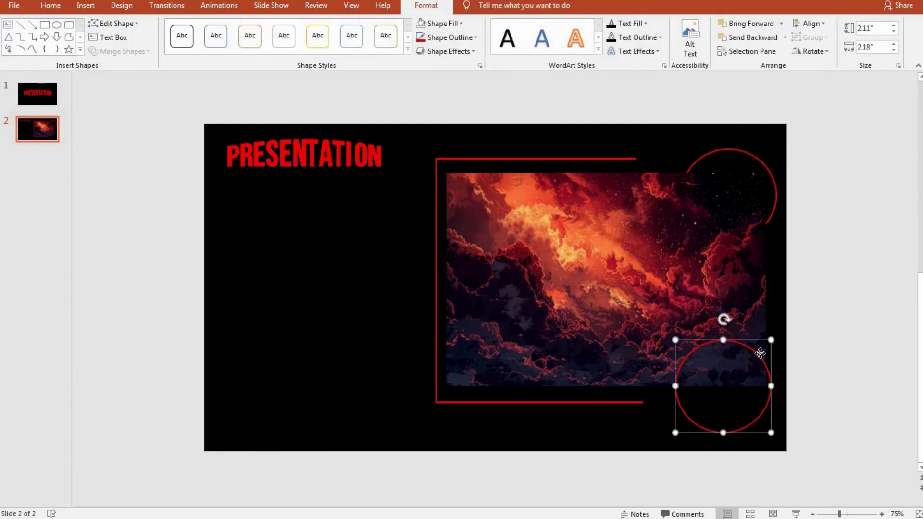
right_click(756, 400)
left_click(731, 427)
left_click(737, 428)
right_click(737, 428)
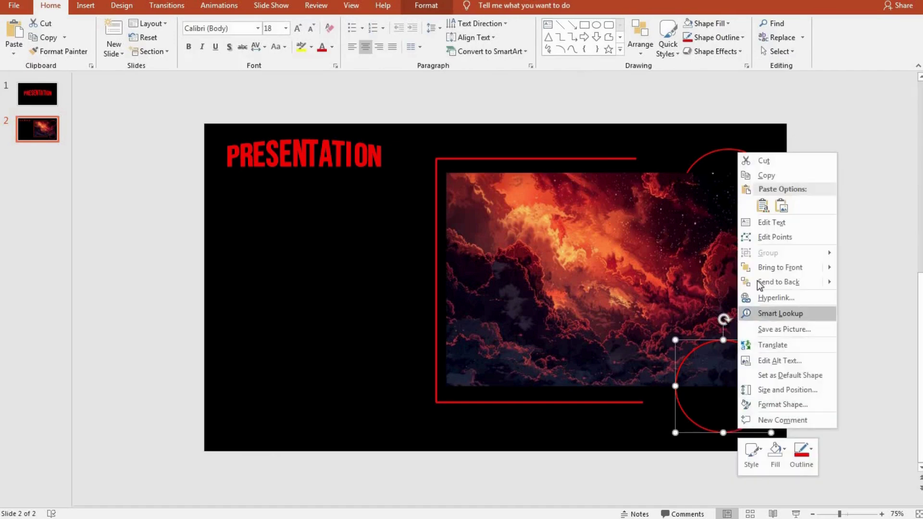
left_click(758, 281)
left_click_drag(759, 420, 764, 410)
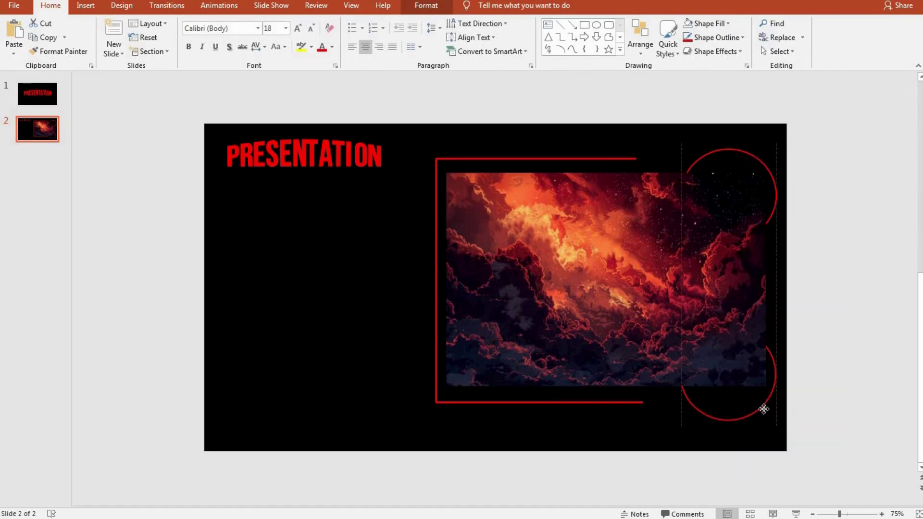
Delete the bottom circle, leaving only the top-right arc.
left_click(865, 384)
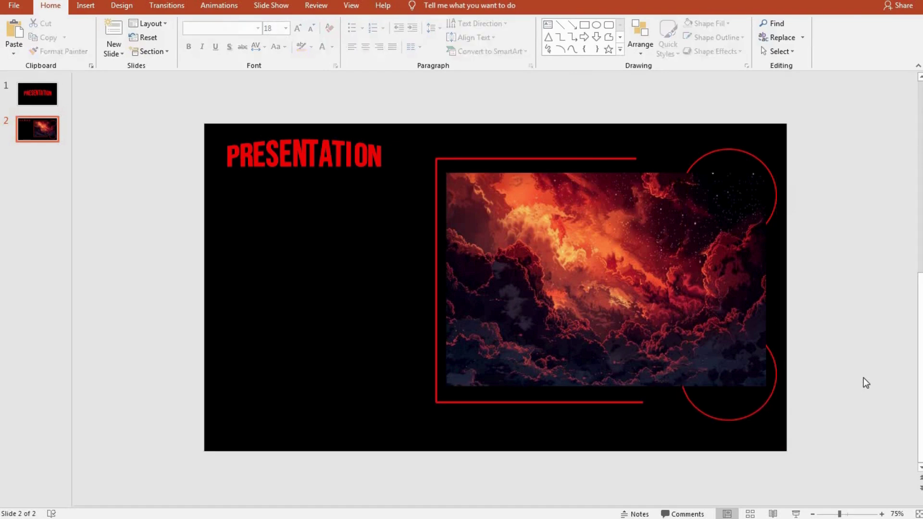
left_click(736, 414)
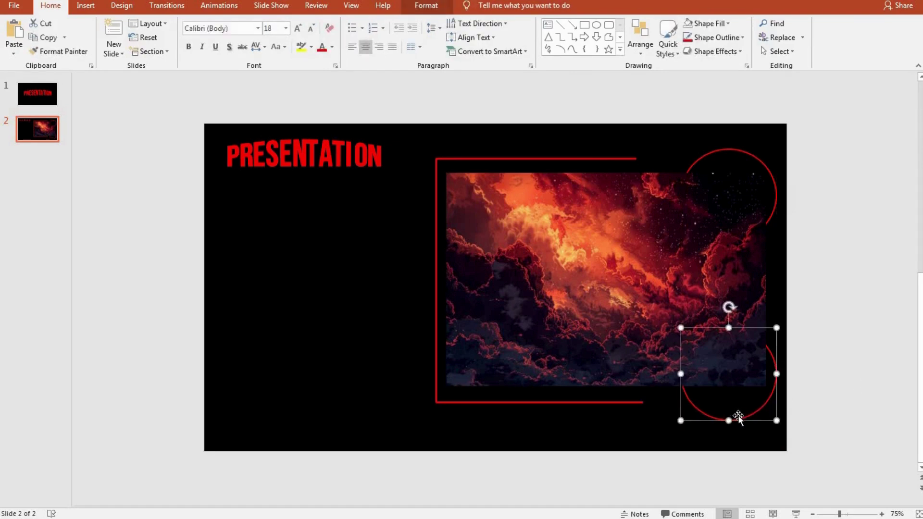
key("Delete")
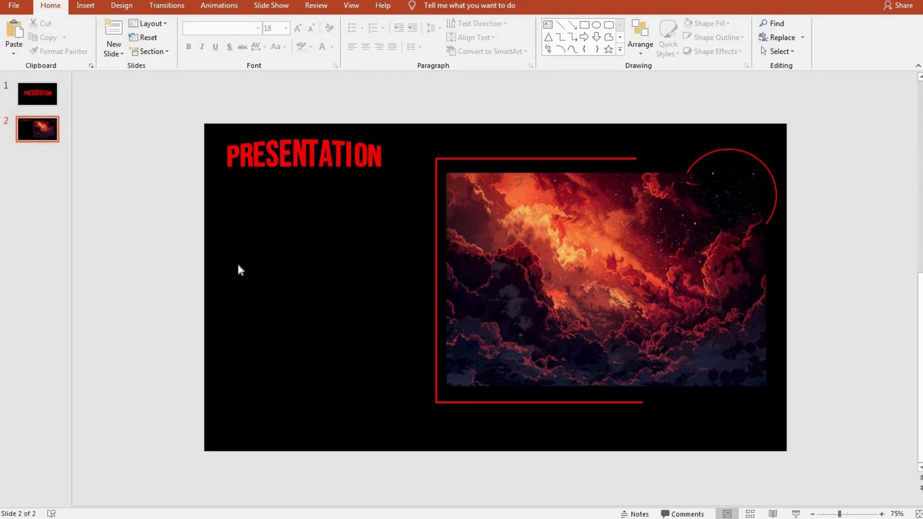
left_click(83, 6)
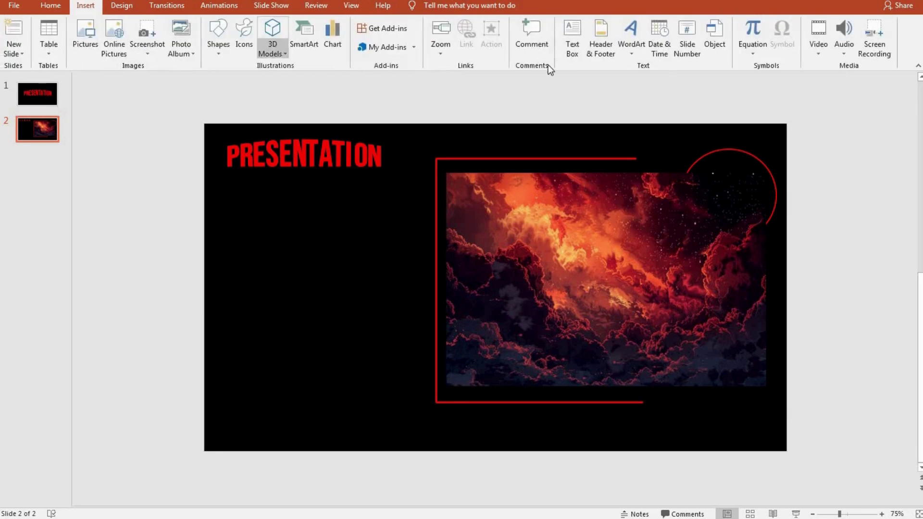
Paste the lorem ipsum text box left of the picture and make its text white.
key("ctrl+v")
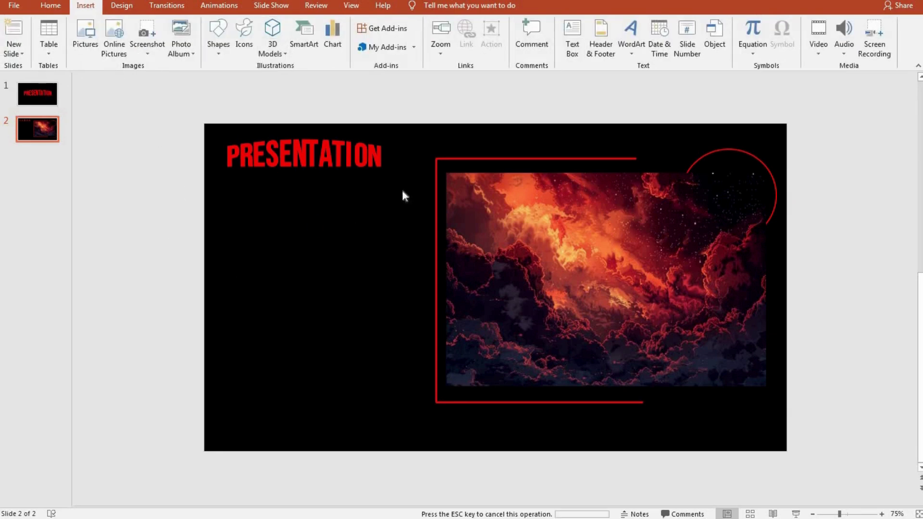
left_click(386, 238)
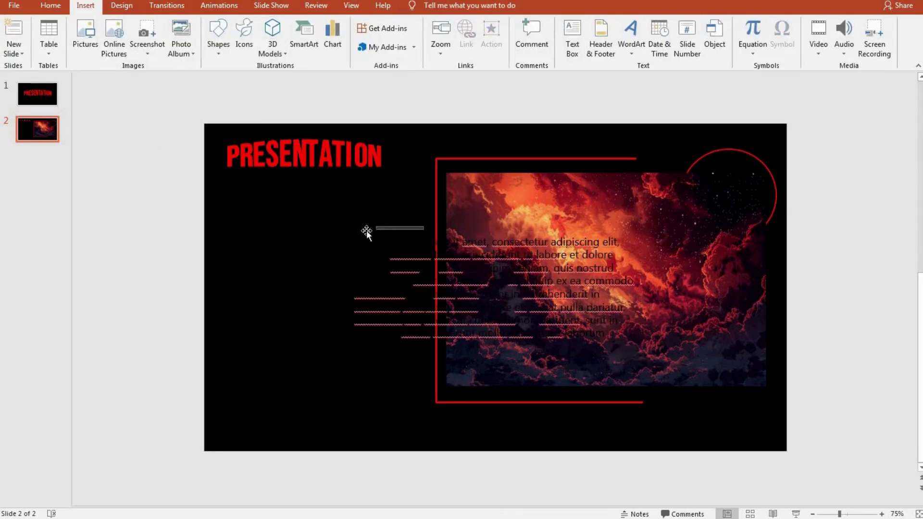
left_click_drag(394, 236, 307, 218)
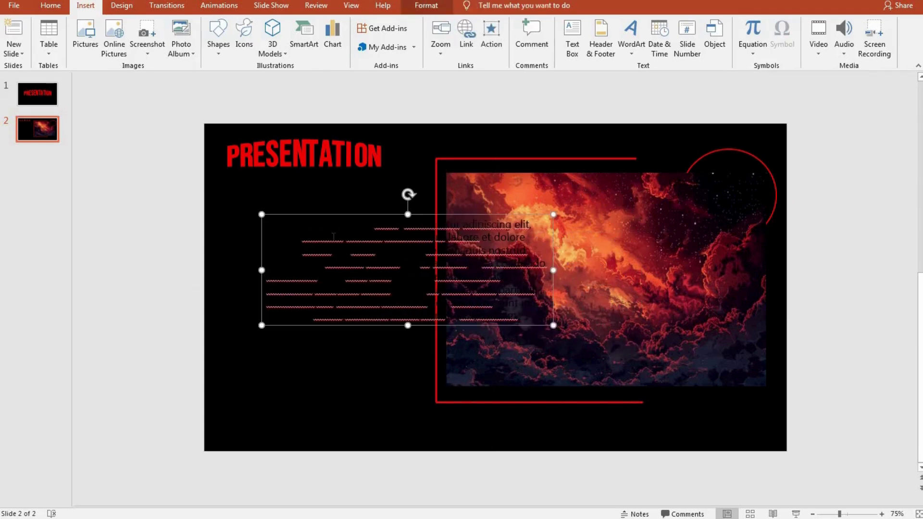
key("ctrl+a")
left_click(51, 6)
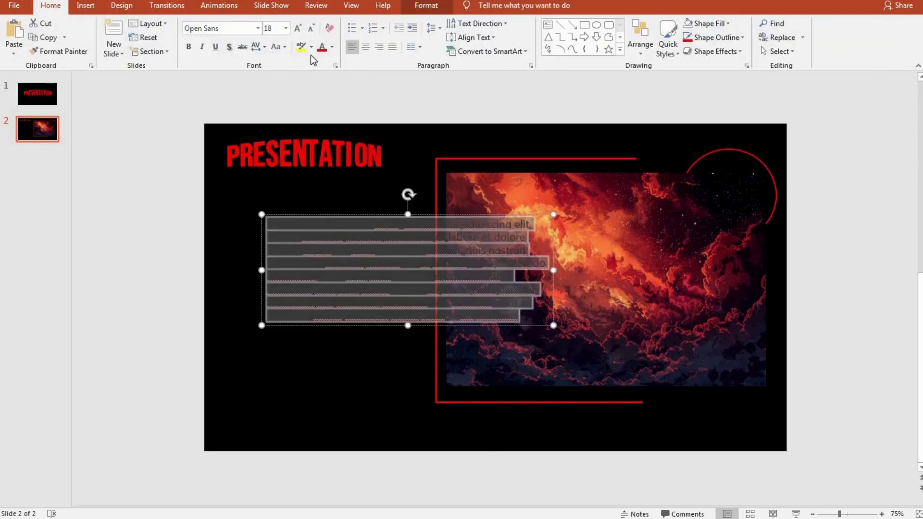
left_click(331, 48)
left_click(325, 76)
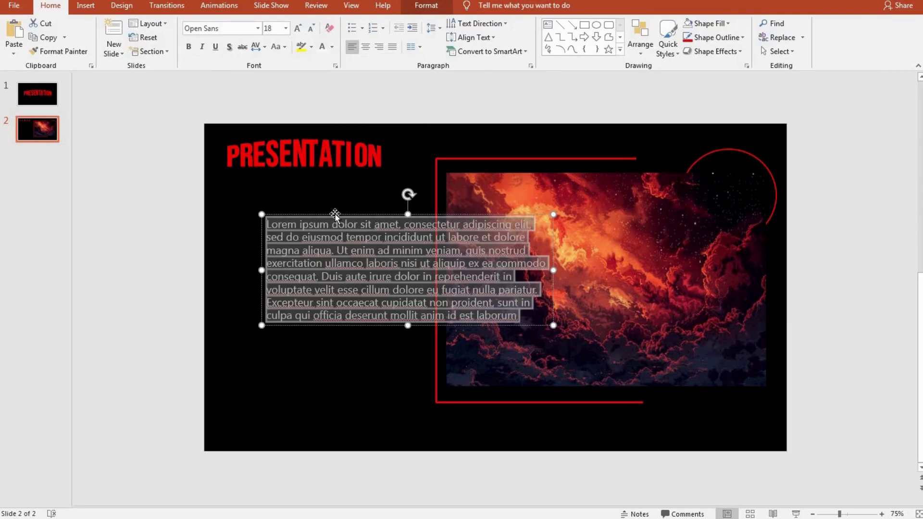
left_click_drag(336, 216, 310, 222)
Change the body text font from Open Sans to the distressed display font internet friends.
left_click(329, 240)
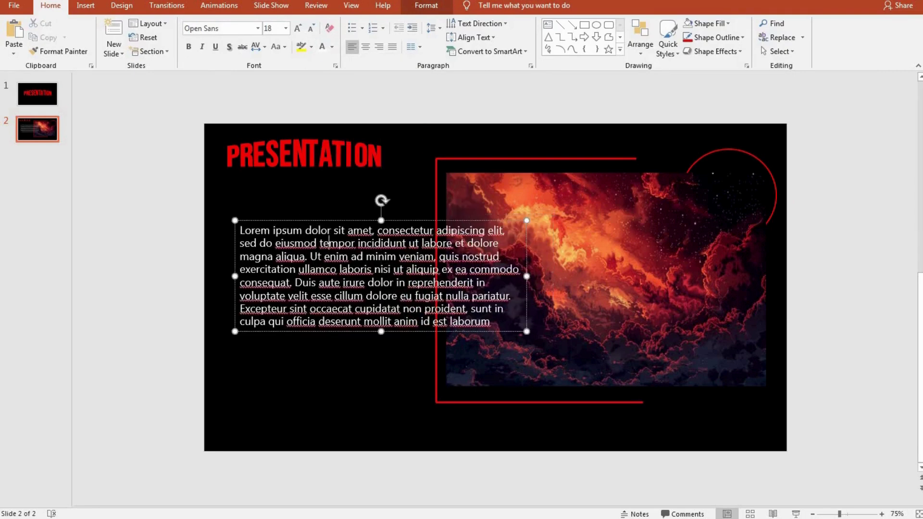
left_click(255, 27)
left_click(259, 28)
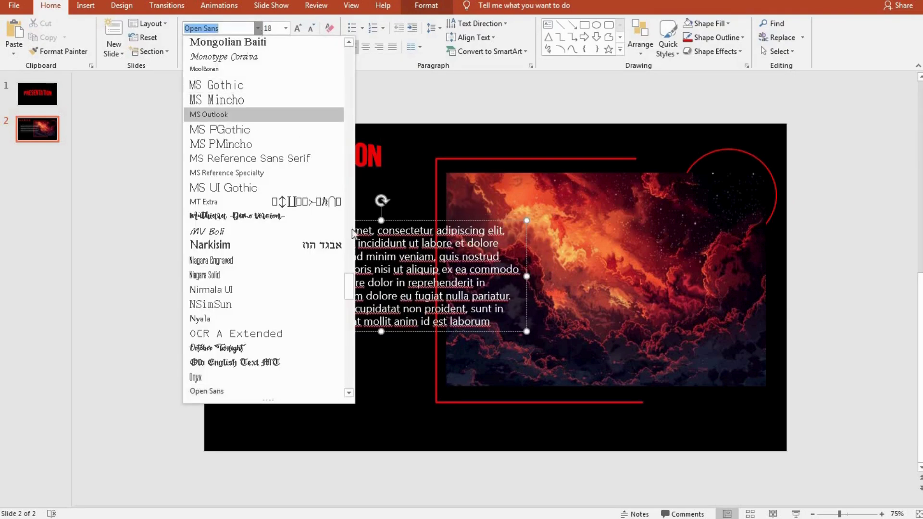
scroll(337, 192, "up", 5)
scroll(351, 184, "up", 2)
scroll(312, 153, "up", 5)
scroll(284, 120, "up", 15)
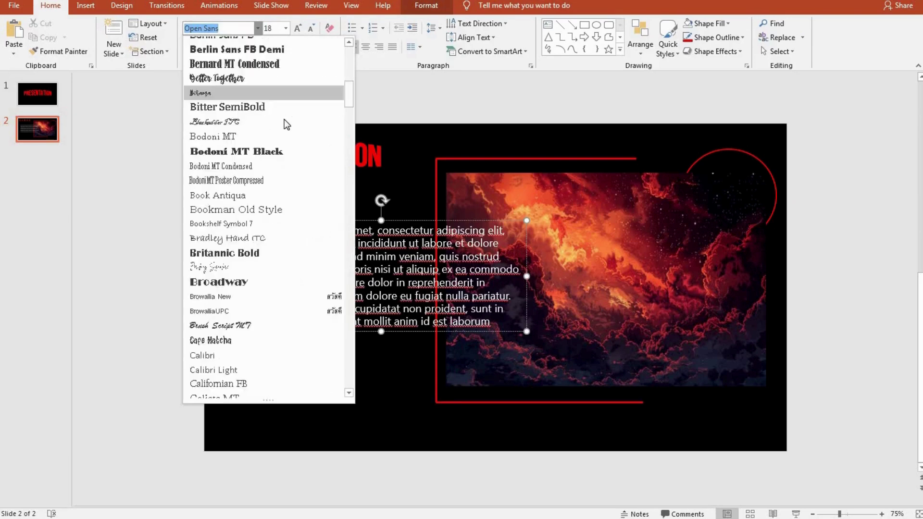
scroll(285, 120, "up", 10)
left_click(287, 131)
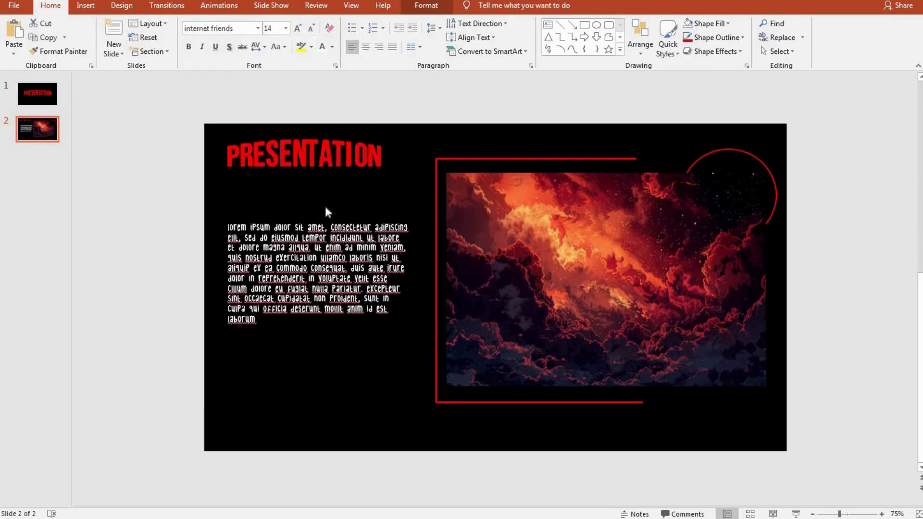
left_click(279, 173)
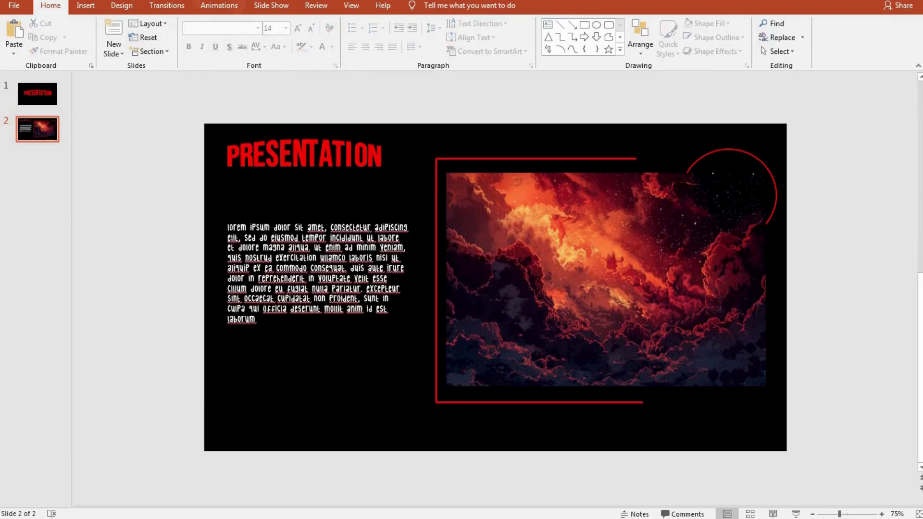
Draw a rectangle beneath the body paragraph and nudge it into line.
left_click(85, 6)
left_click(219, 39)
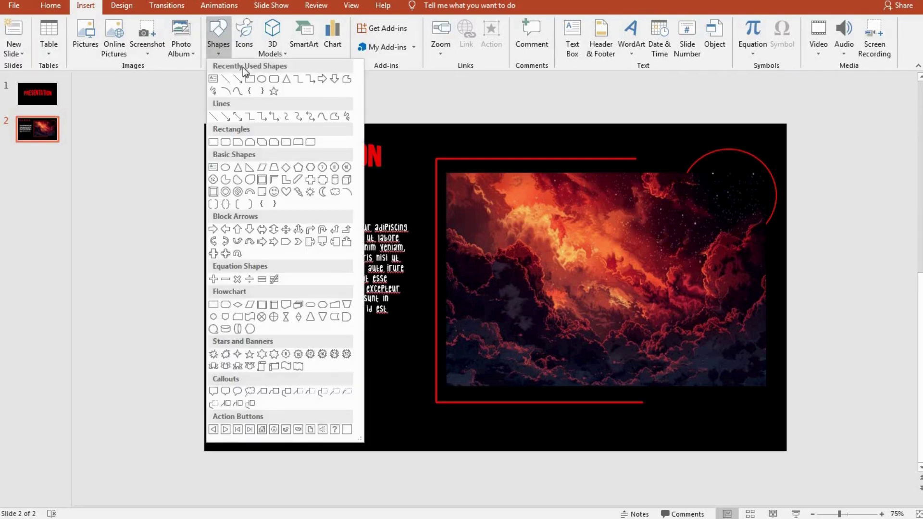
left_click(250, 78)
left_click_drag(246, 353, 355, 388)
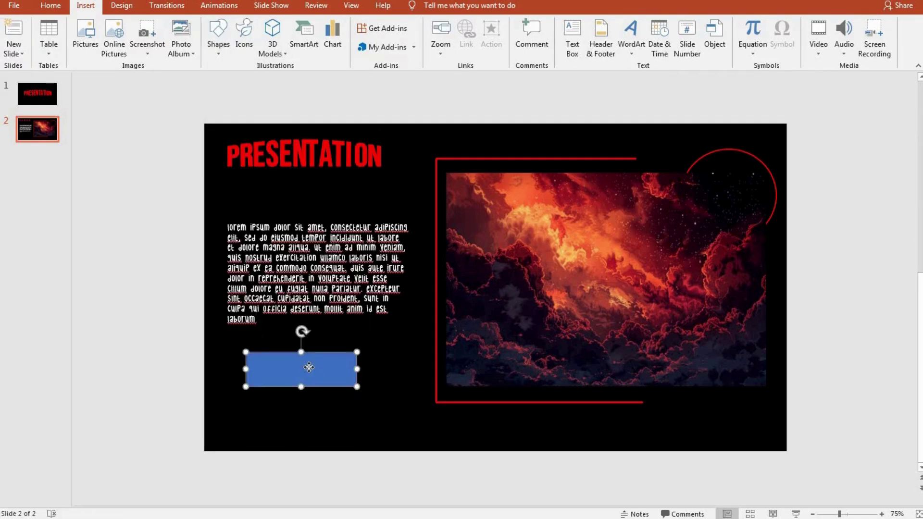
left_click_drag(295, 367, 313, 368)
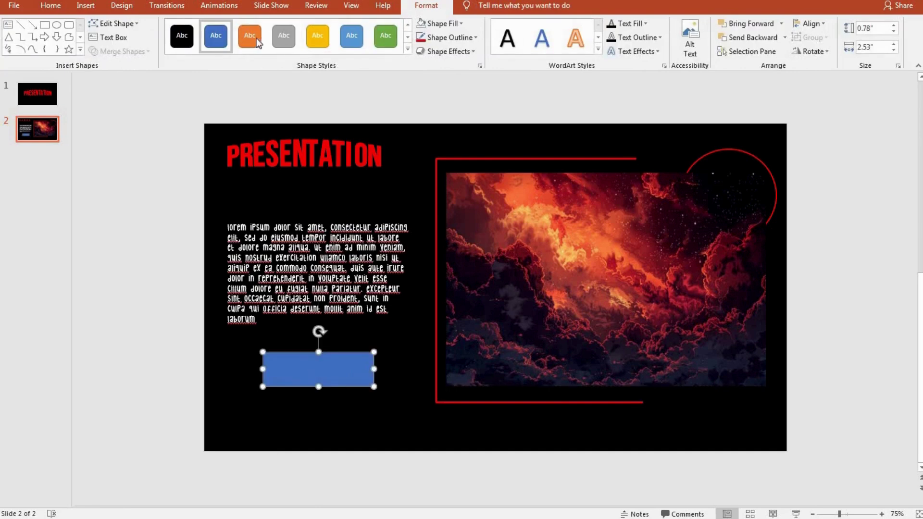
Fill the rectangle red, shift it slightly left, and paste the LOREM IPSUM DOLOR SIT AMET heading.
left_click(446, 38)
left_click(423, 37)
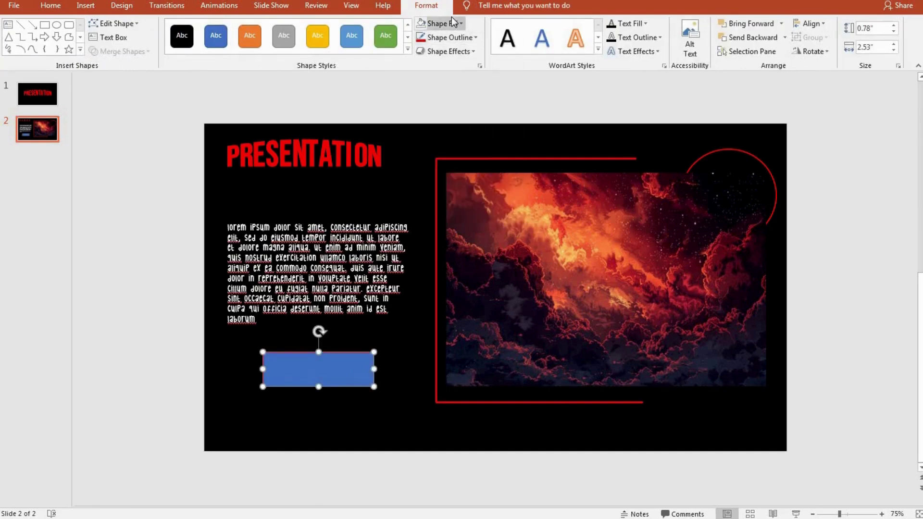
left_click(443, 23)
left_click(431, 118)
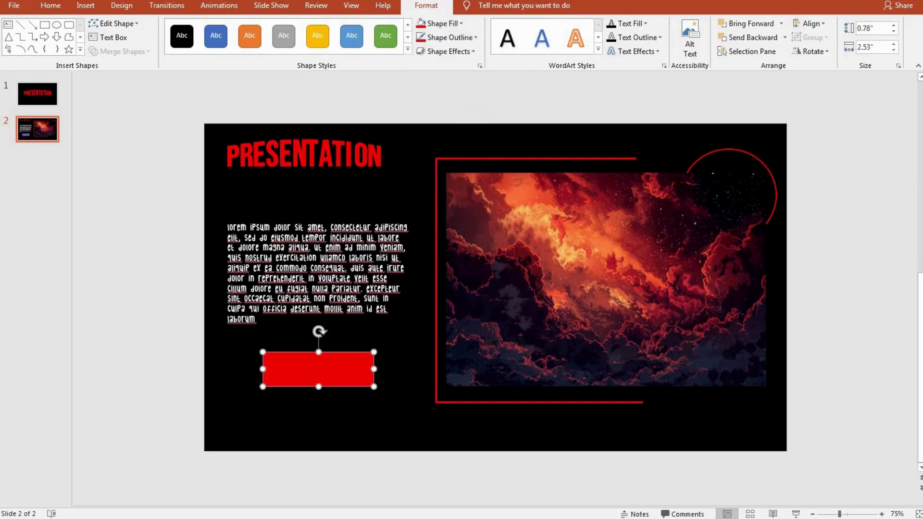
left_click(321, 192)
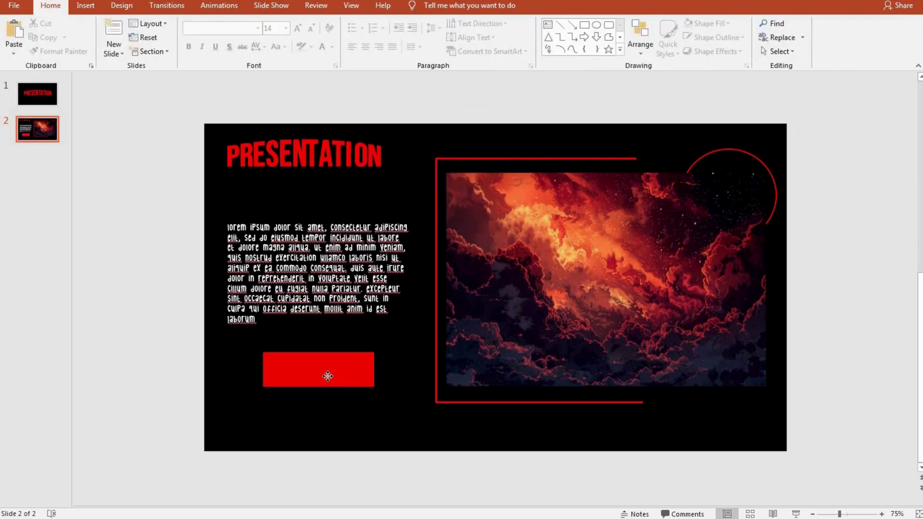
left_click_drag(328, 376, 325, 376)
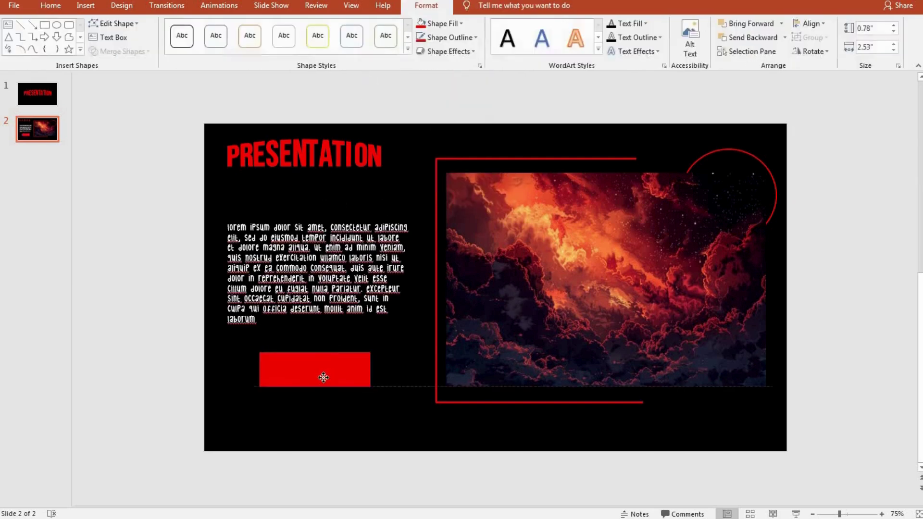
left_click(293, 198)
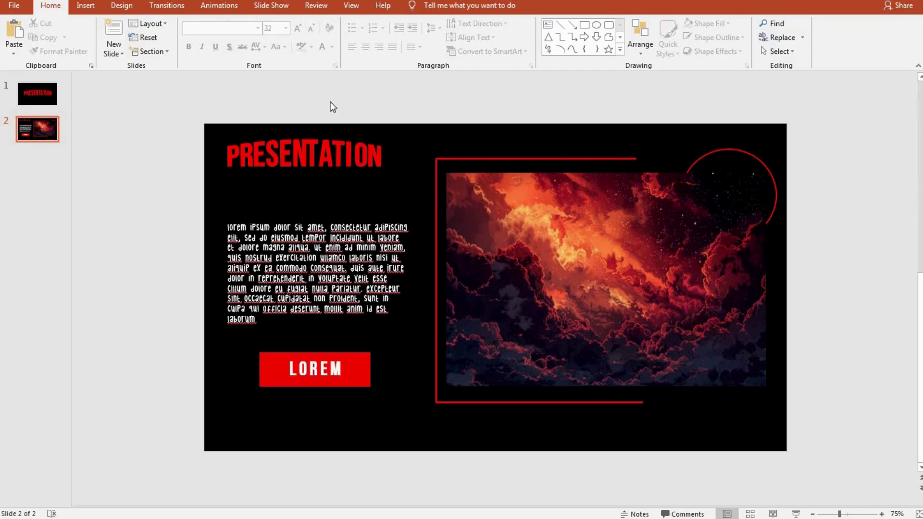
key("ctrl+v")
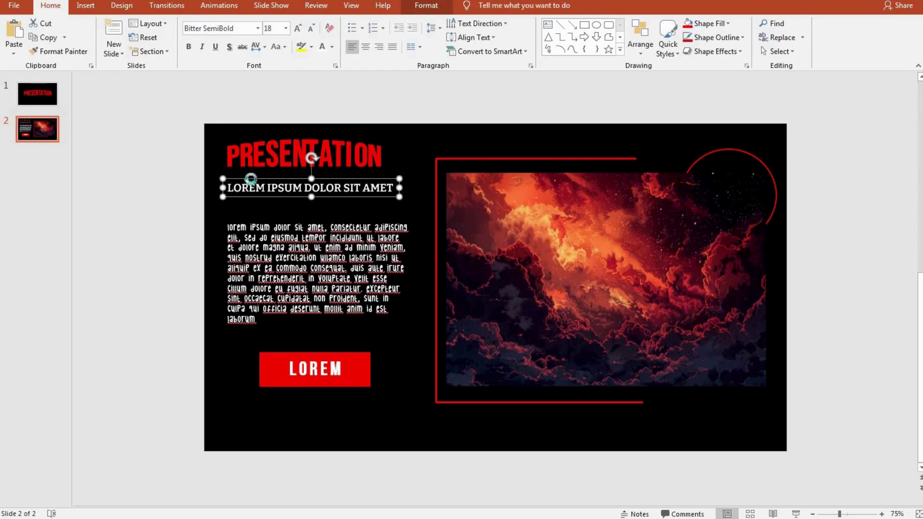
Duplicate the heading and make the copy lowercase grey text.
key("ctrl+v")
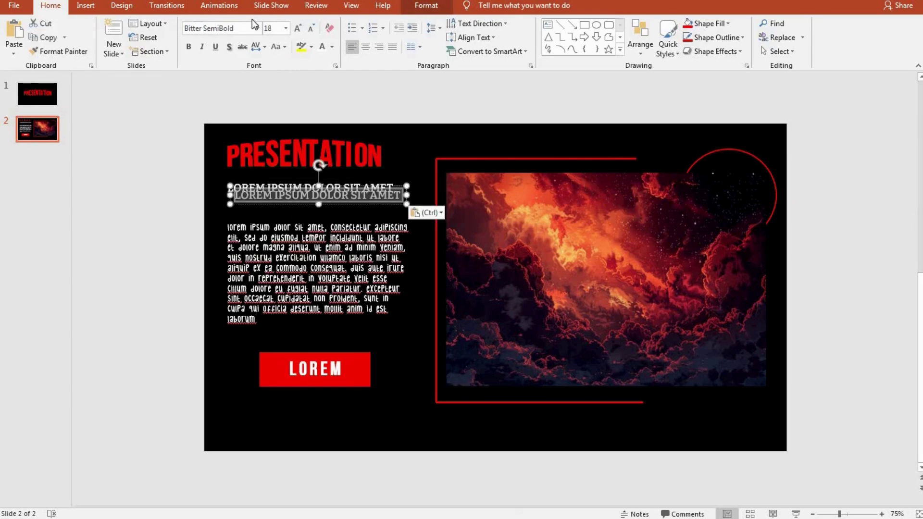
left_click(284, 47)
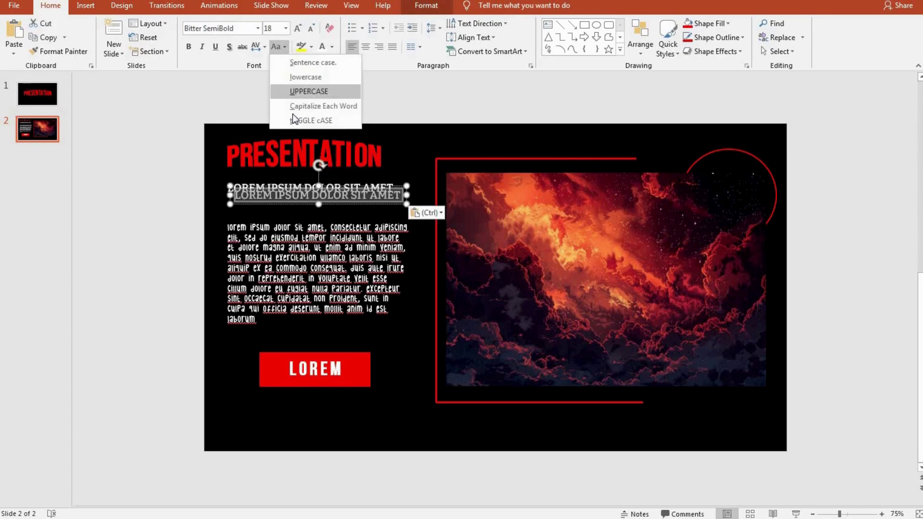
left_click(299, 84)
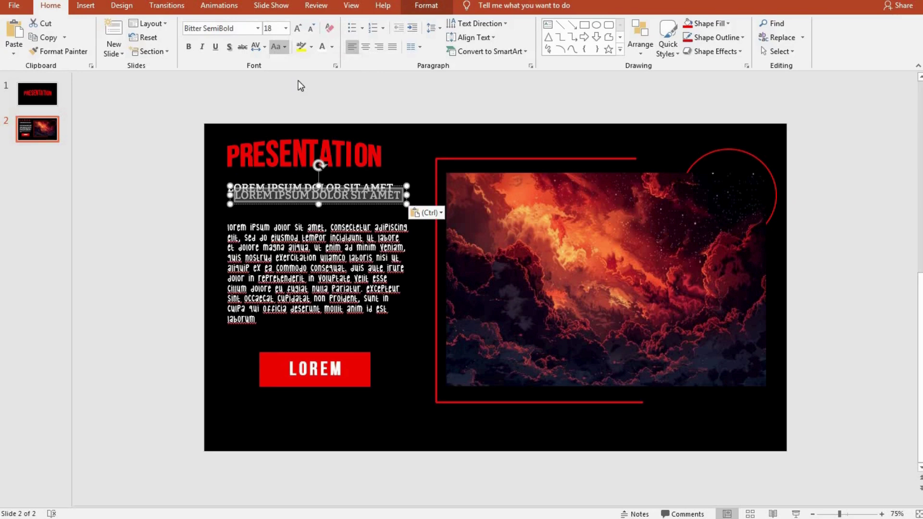
left_click(332, 47)
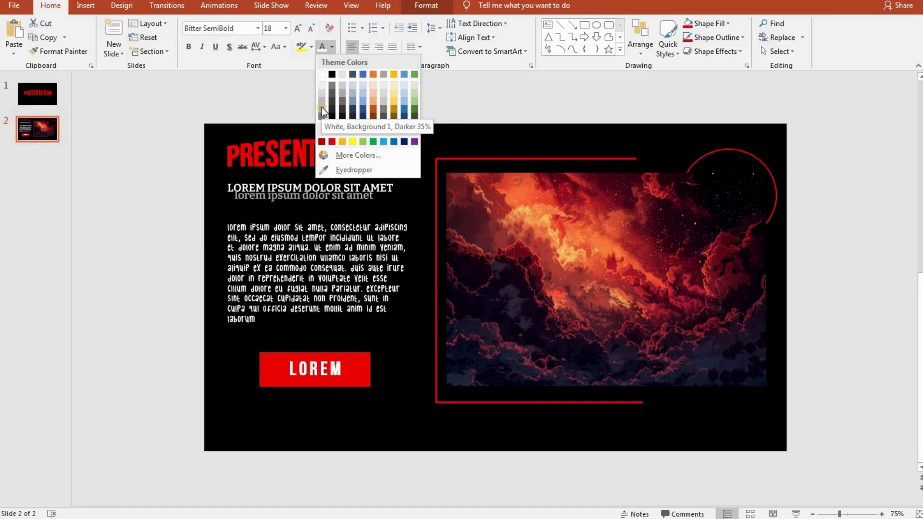
left_click(322, 108)
Shrink the grey subtitle to 12 pt and centre it beneath the heading.
left_click_drag(313, 192, 319, 201)
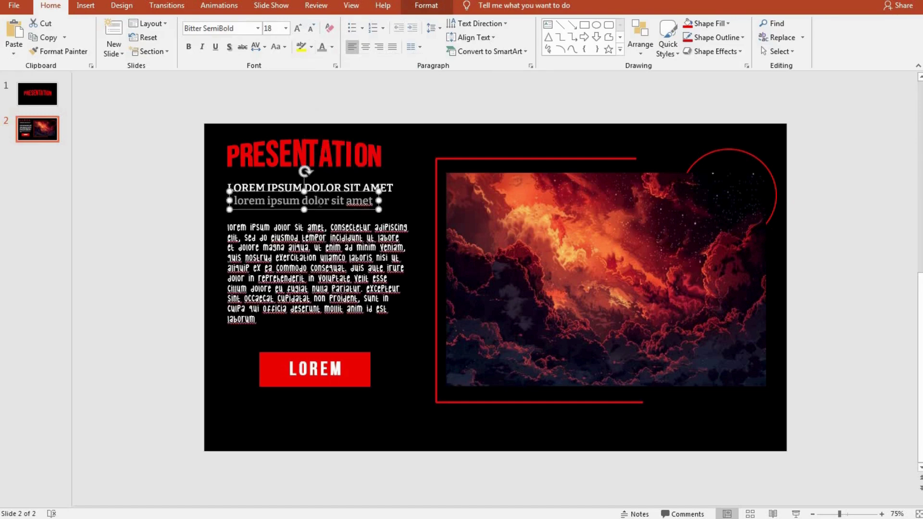
triple_click(320, 202)
left_click(310, 29)
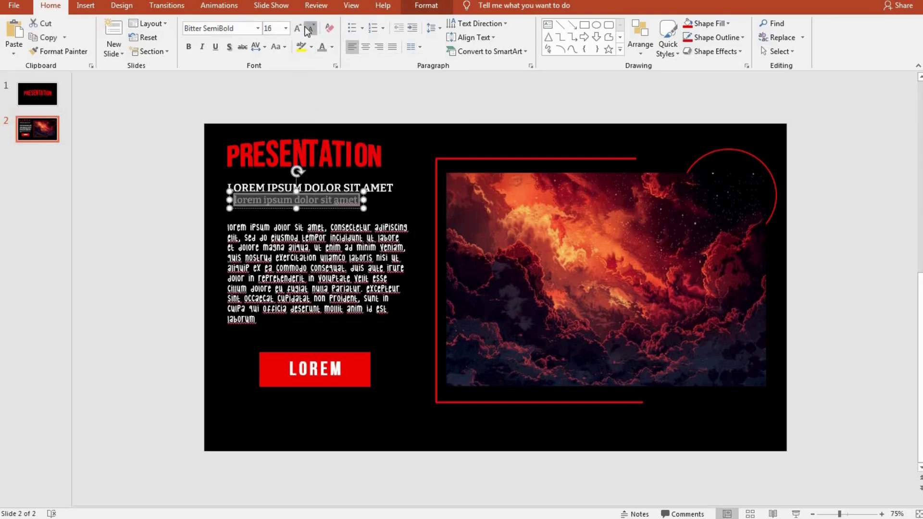
left_click(309, 28)
left_click(309, 29)
mouse_move(302, 191)
left_mouse_down()
mouse_move(327, 198)
mouse_move(297, 193)
left_mouse_up()
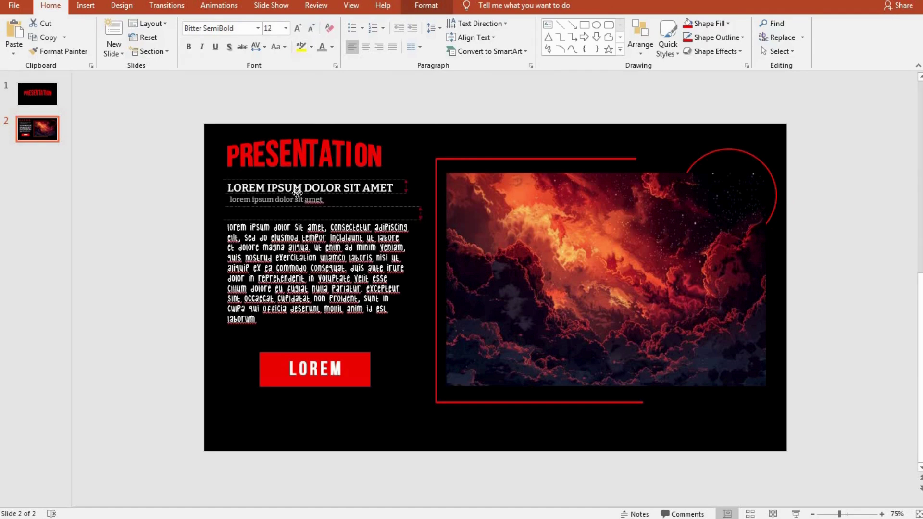
left_click_drag(297, 192, 328, 189)
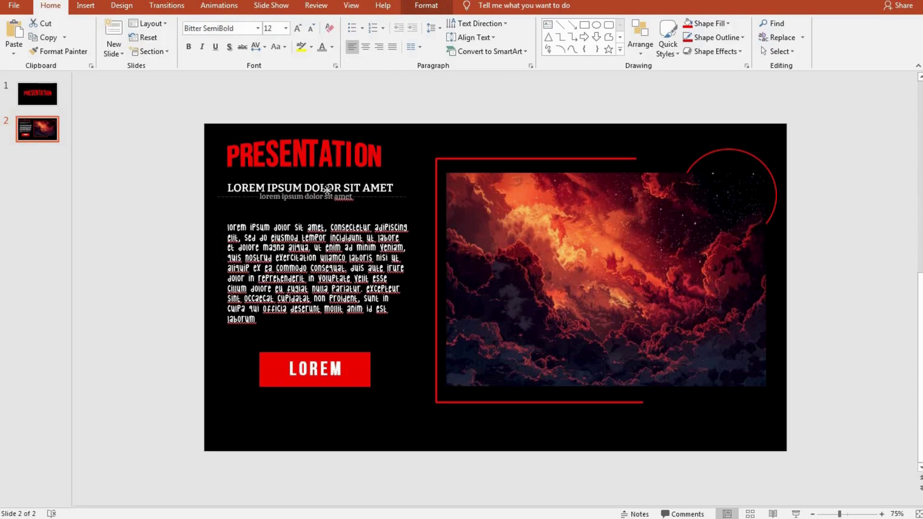
Move the heading and subtitle down together.
left_click(403, 198)
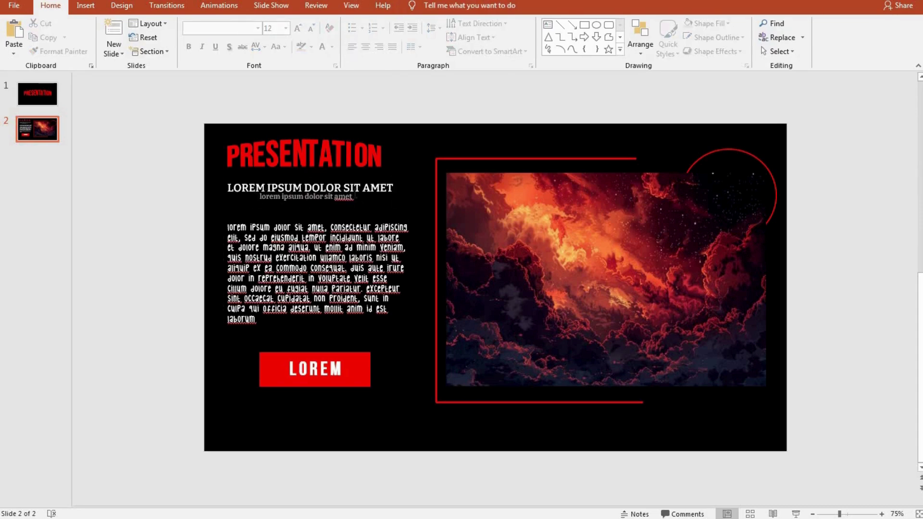
left_click(337, 188)
left_click(307, 197, "shift")
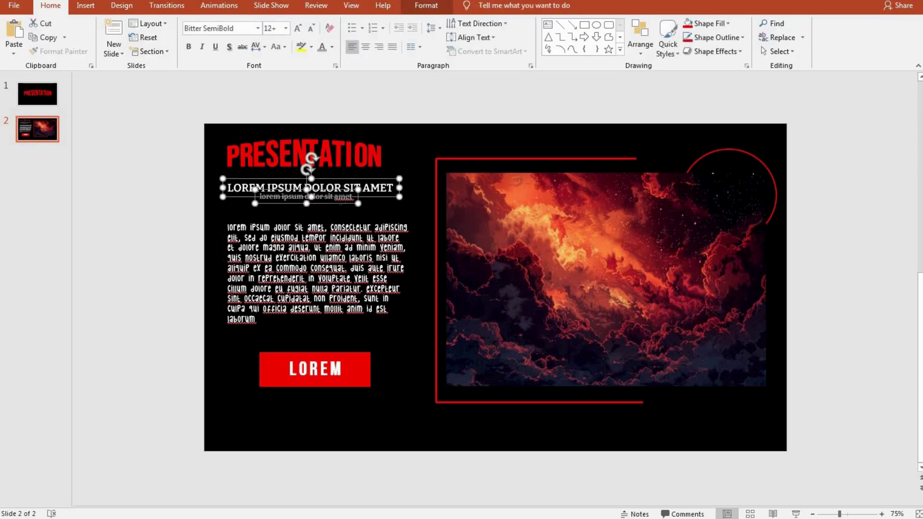
left_click_drag(339, 195, 342, 206)
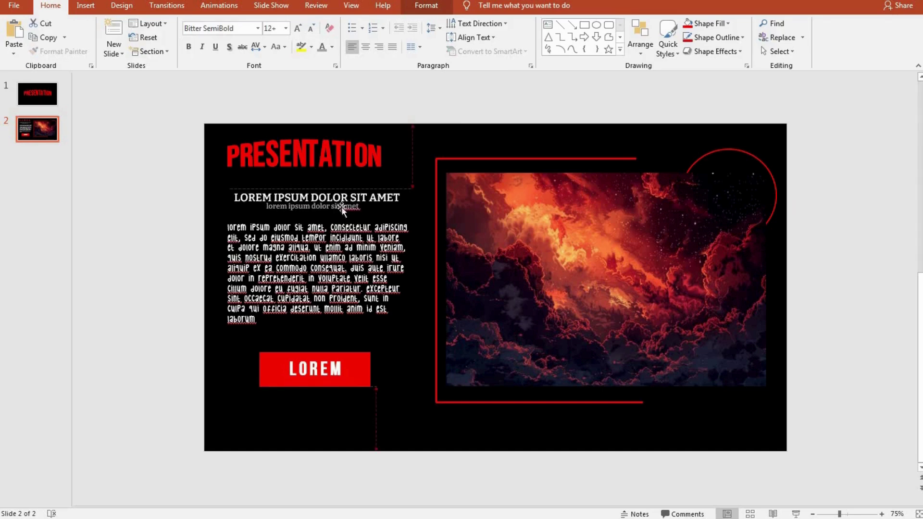
left_click(469, 124)
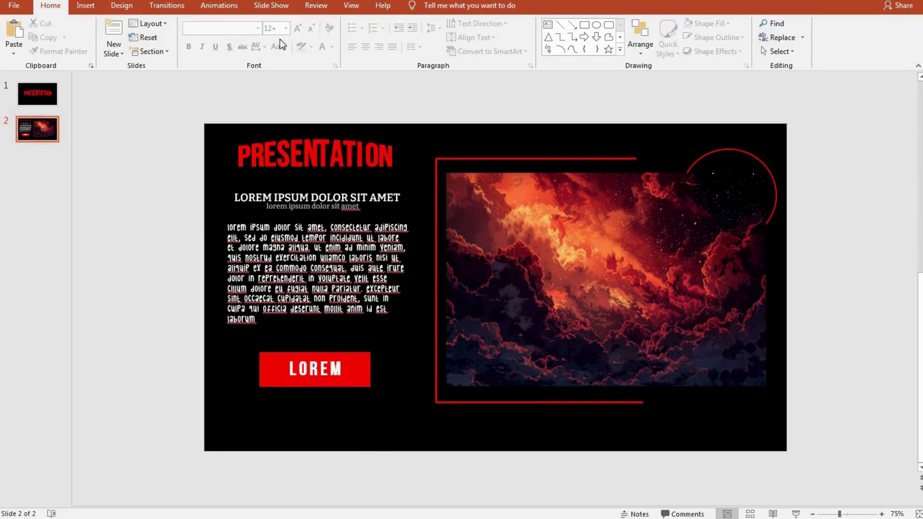
Draw a long red bar across the bottom of the slide near the edge.
left_click(86, 6)
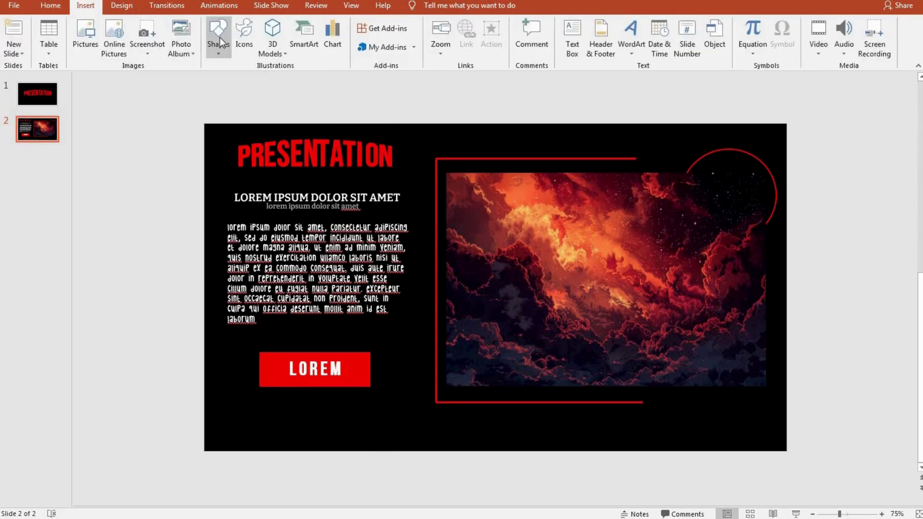
left_click(218, 38)
left_click(287, 79)
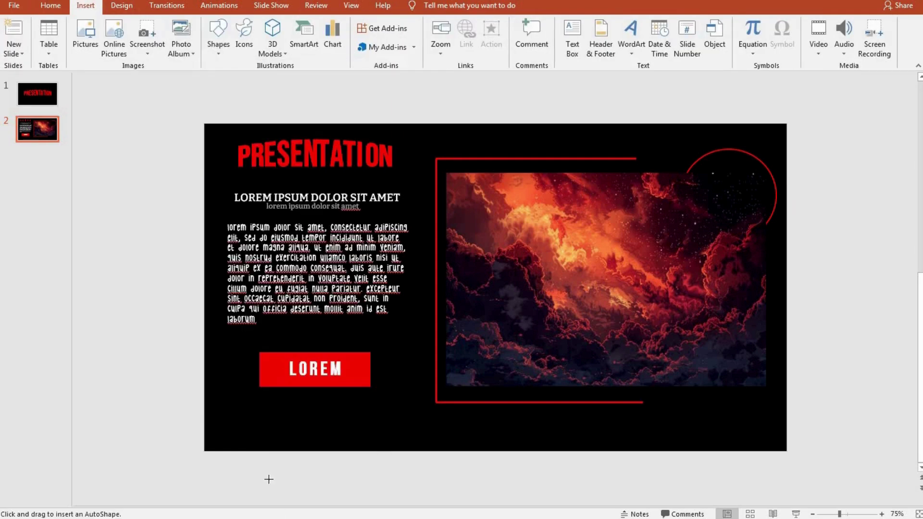
left_click_drag(230, 423, 777, 427)
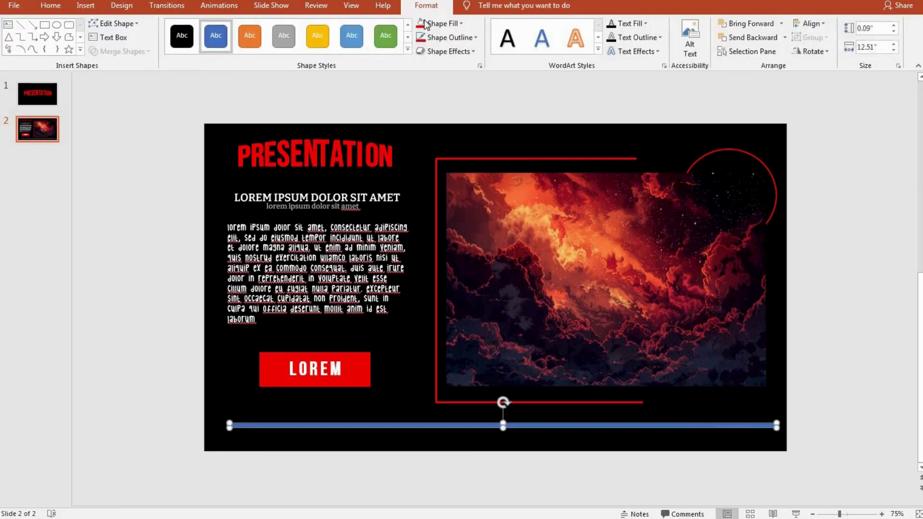
left_click(425, 24)
left_click(344, 455)
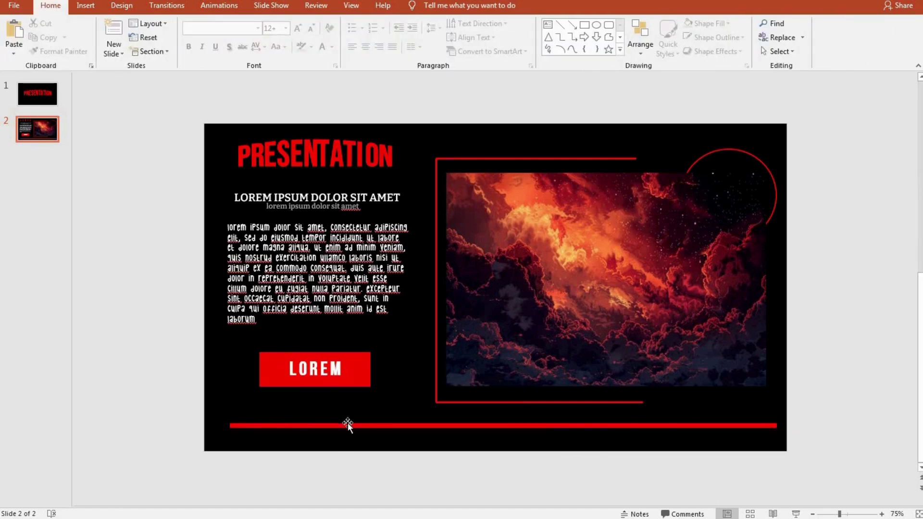
left_click_drag(347, 425, 334, 441)
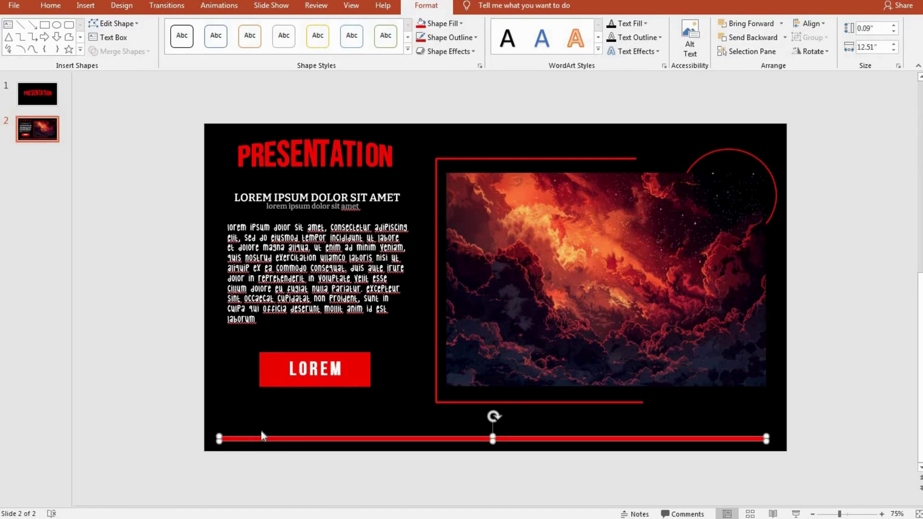
left_click(278, 428)
Round the bar's ends and flatten it into a thin red line.
left_click(278, 438)
left_click_drag(492, 439, 500, 426)
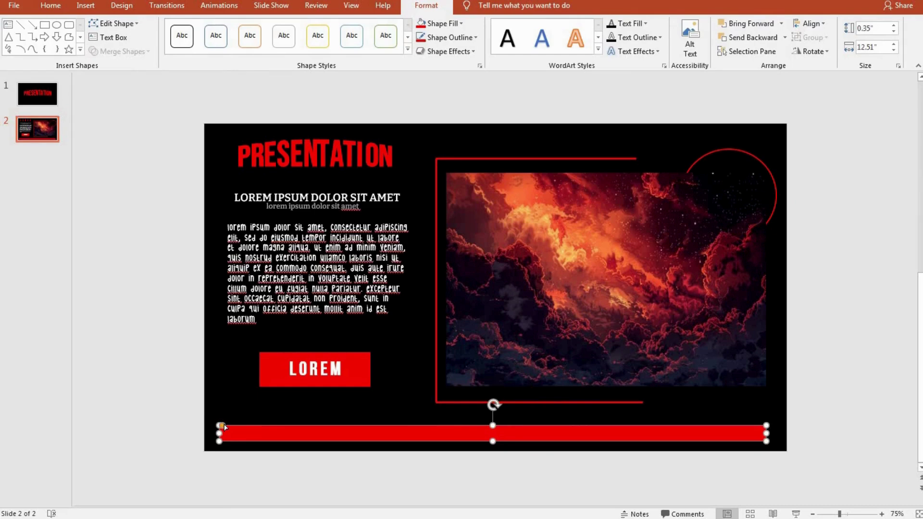
left_click_drag(222, 425, 271, 425)
left_click_drag(493, 441, 491, 439)
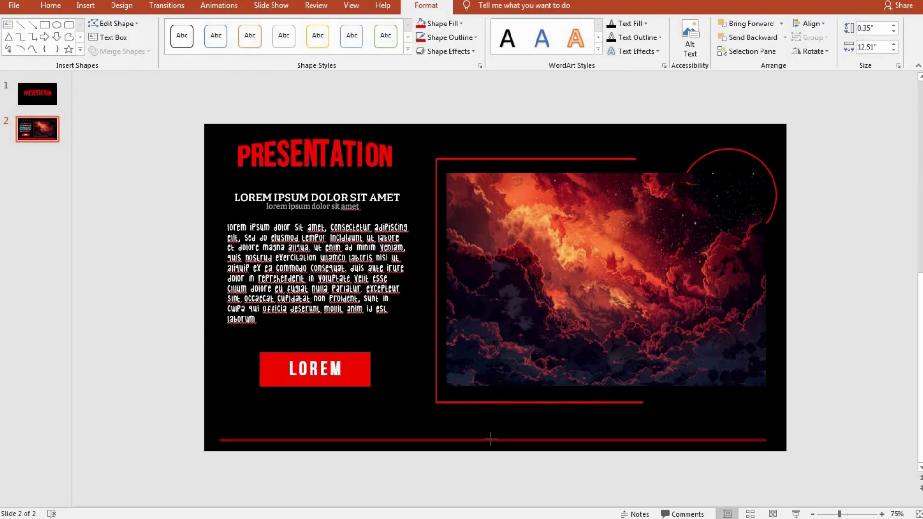
left_click(509, 470)
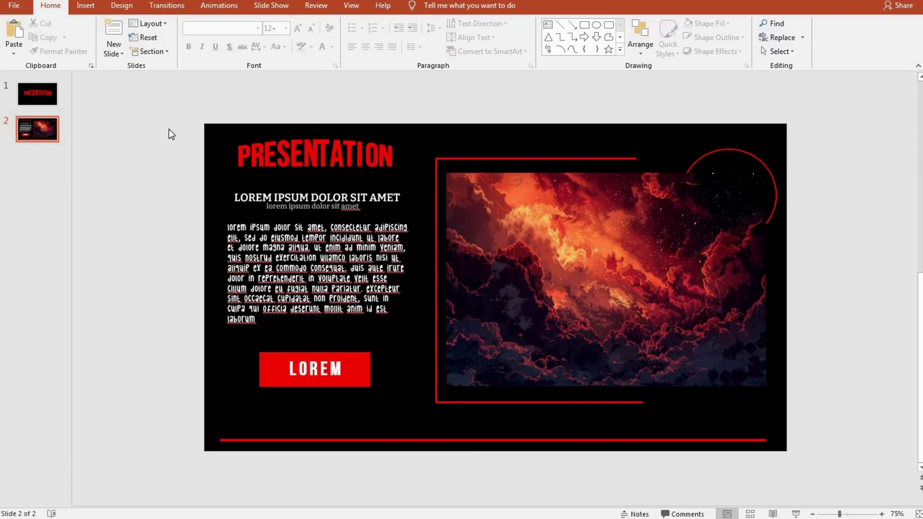
Move the left text group slightly lower.
left_click(336, 217)
left_click_drag(336, 217, 343, 225)
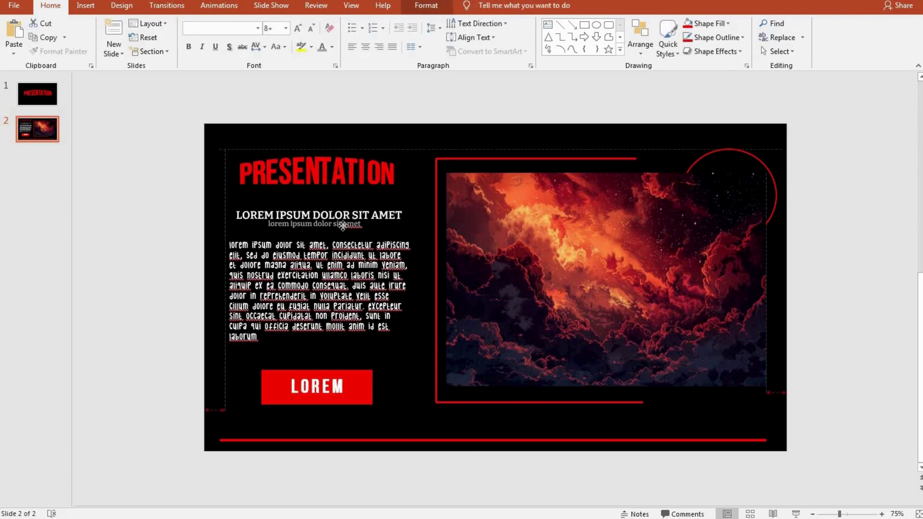
left_click(163, 245)
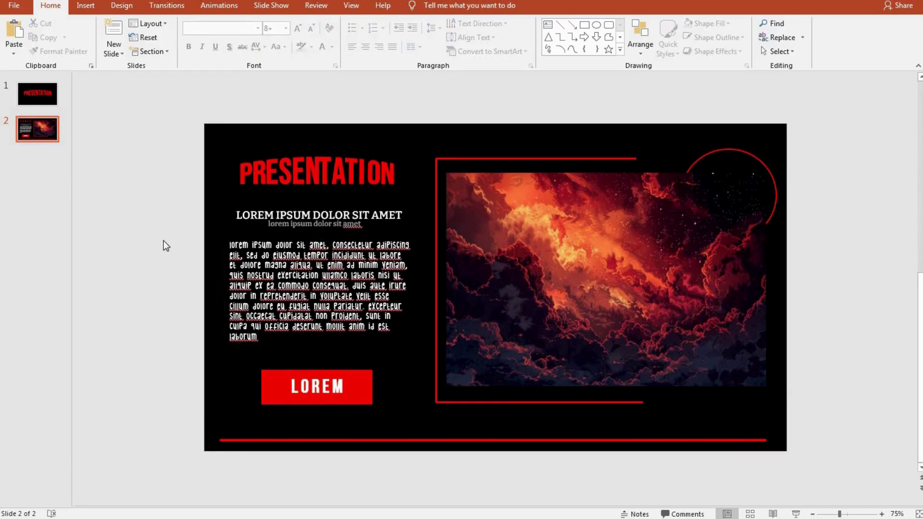
Add a blank third slide with a black background.
left_click(115, 53)
left_click(135, 212)
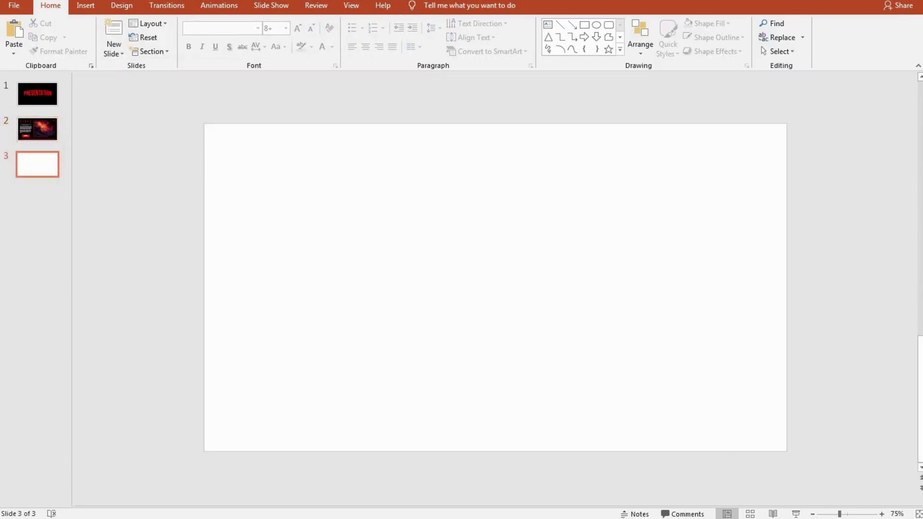
scroll(426, 6, "down", 1)
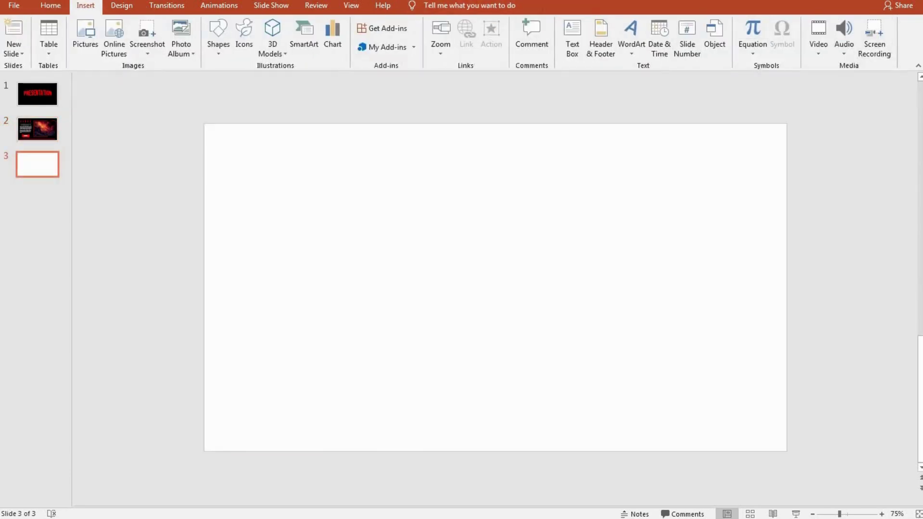
scroll(869, 49, "down", 1)
left_click(880, 45)
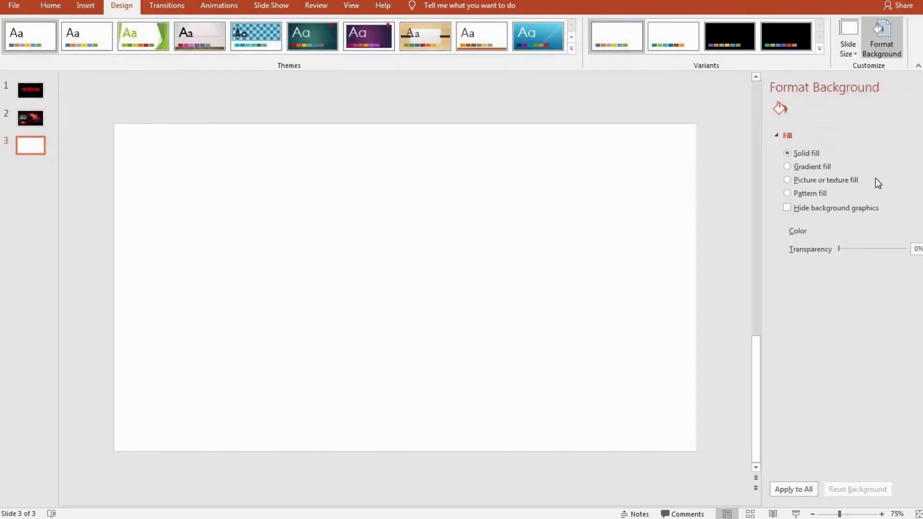
left_click(893, 231)
left_click(836, 270)
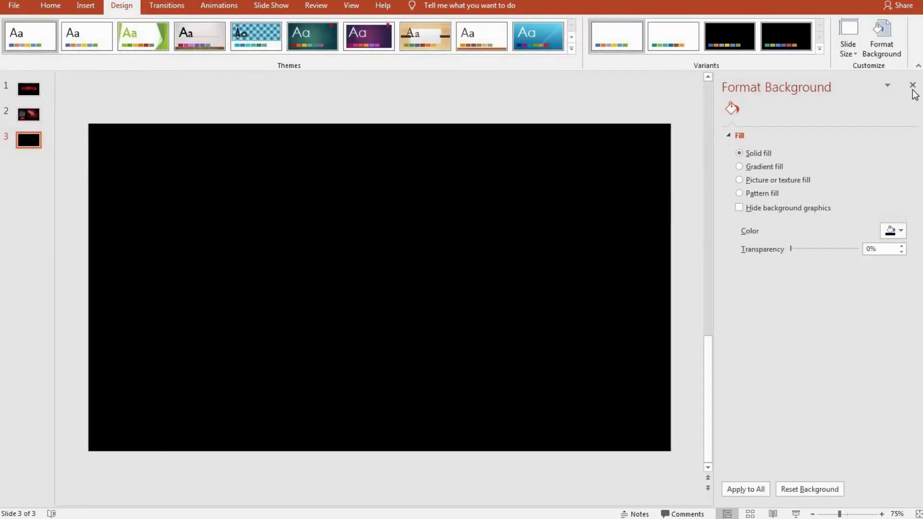
left_click(913, 85)
Switch the background to a gradient fill with a red first stop and black second stop.
left_click(882, 45)
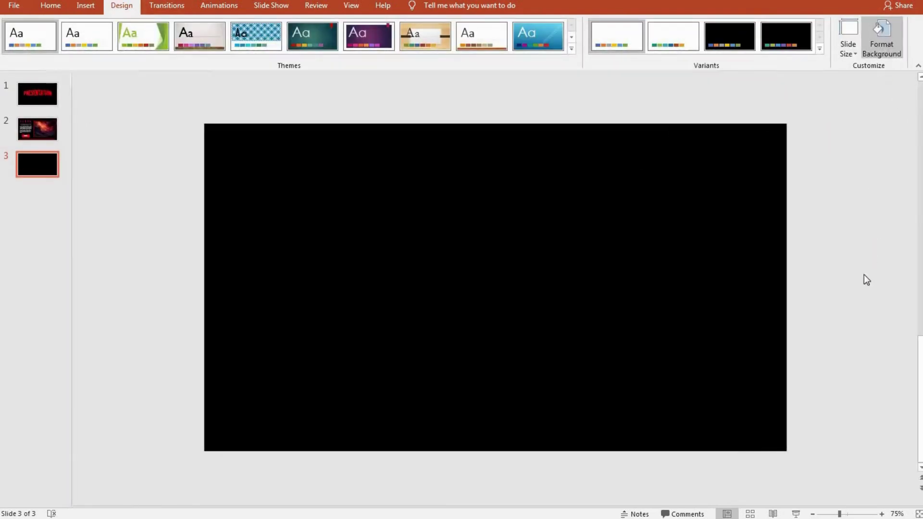
left_click(760, 168)
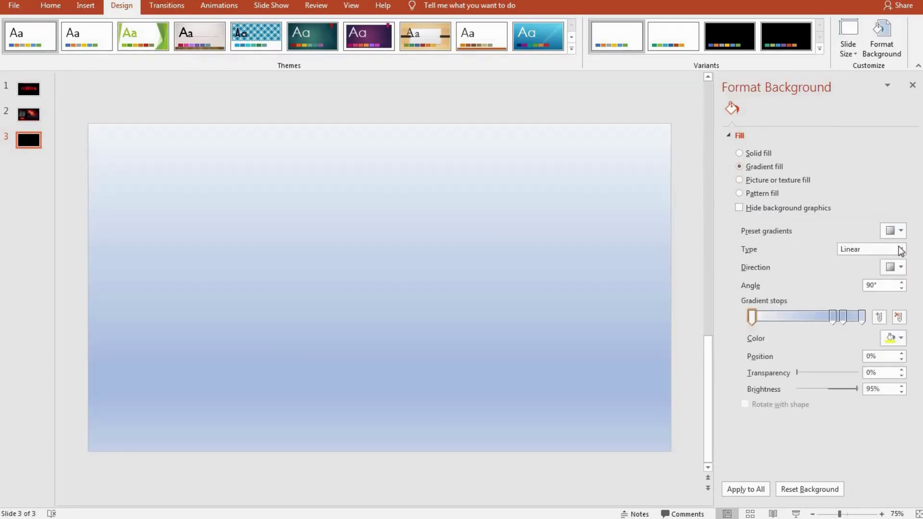
left_click(900, 270)
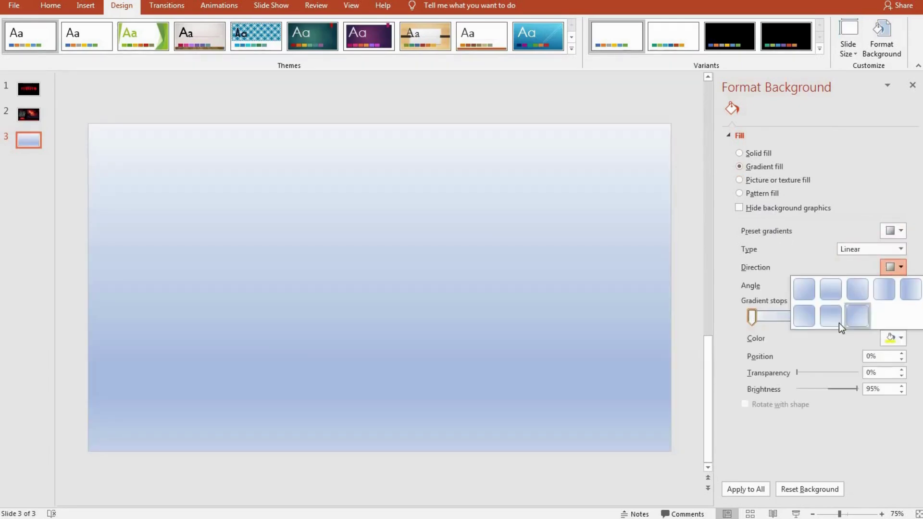
left_click(898, 339)
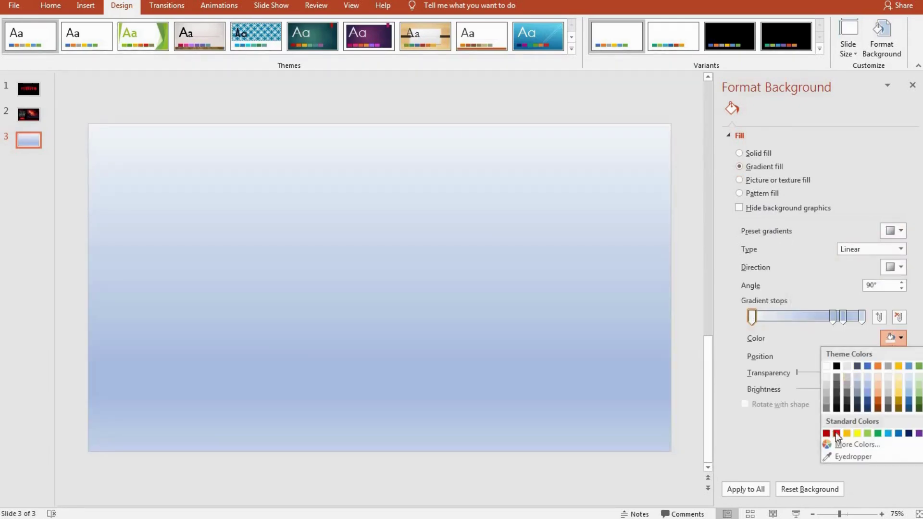
left_click(836, 432)
left_click(833, 316)
left_click(900, 338)
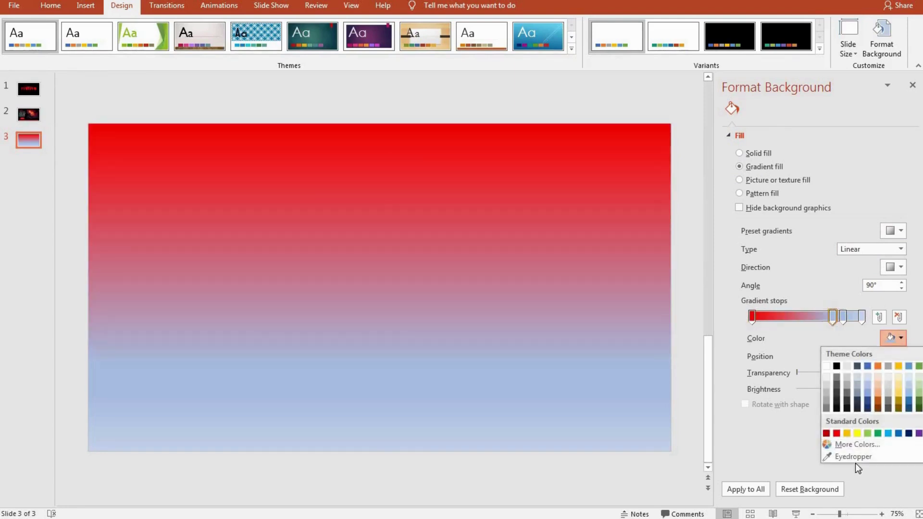
left_click(837, 366)
Make the third gradient stop dark and delete the blue stop.
left_click(843, 317)
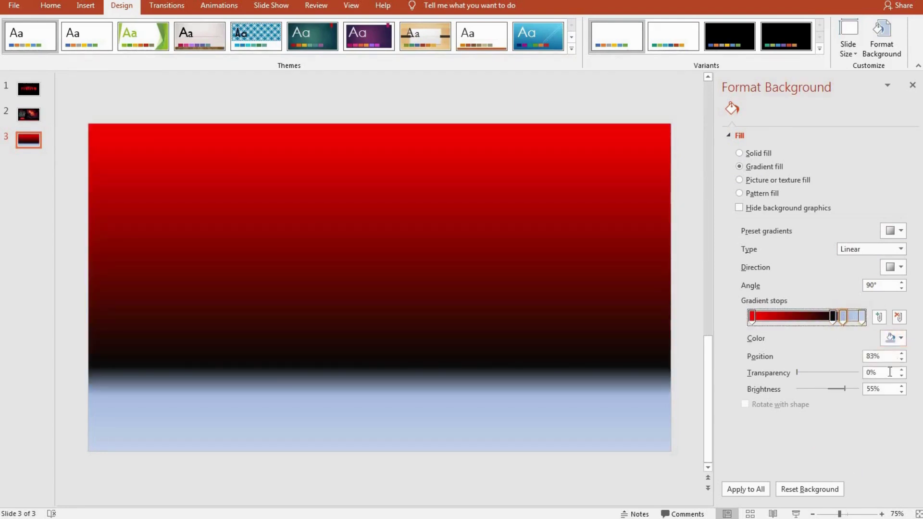
left_click(900, 338)
left_click(838, 409)
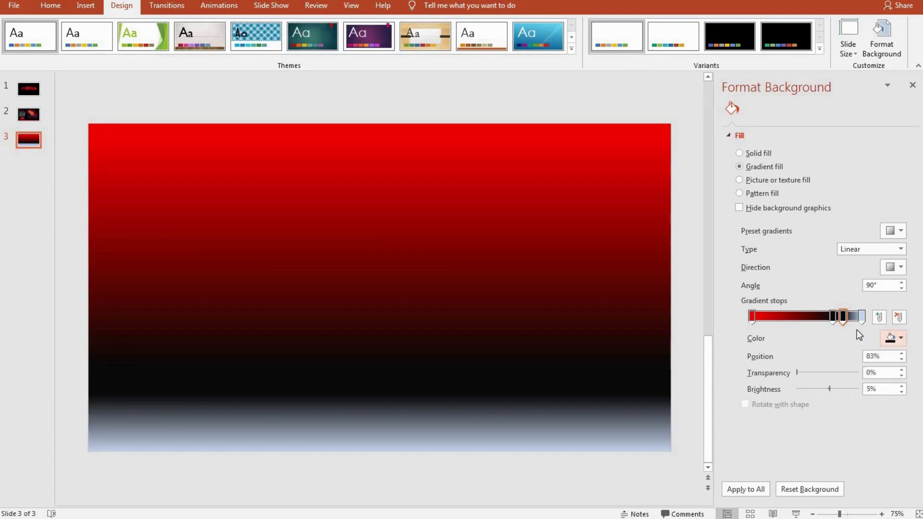
left_click(861, 317)
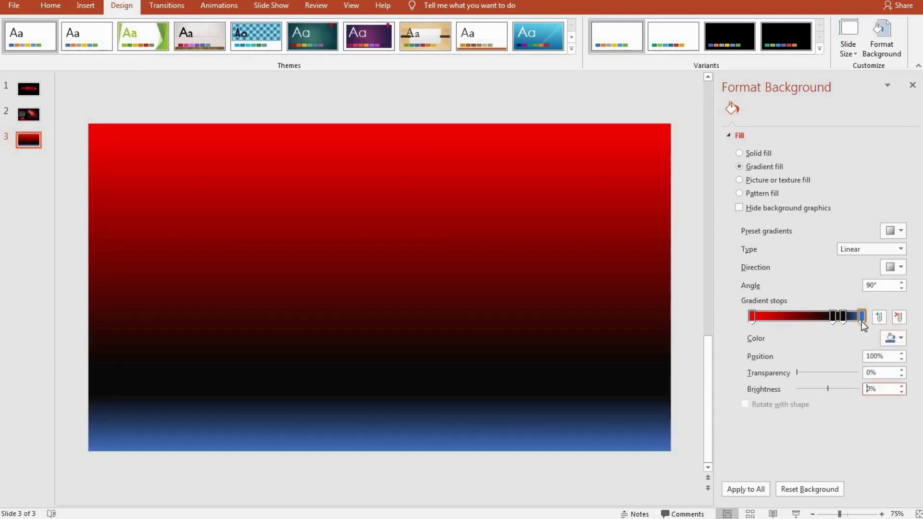
left_click(861, 321)
key("Delete")
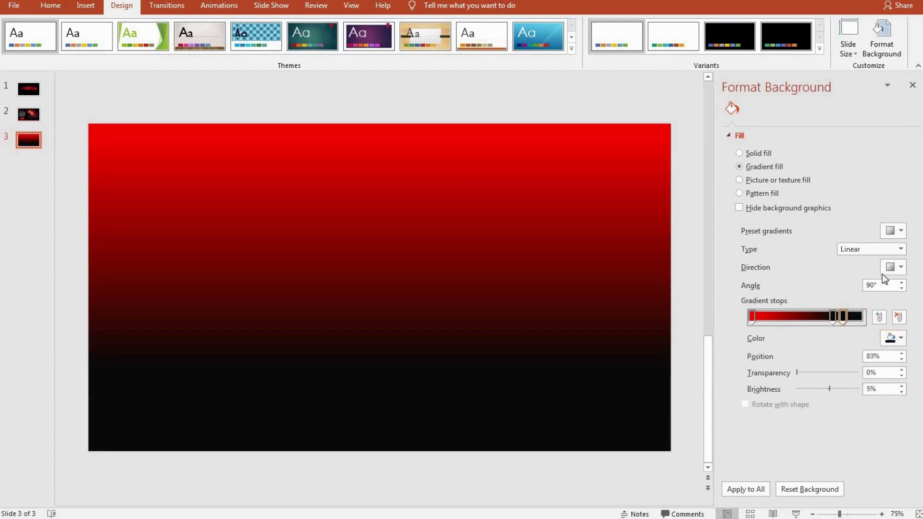
Angle the gradient diagonally from top-left and move the dark stop to 69%.
left_click(893, 267)
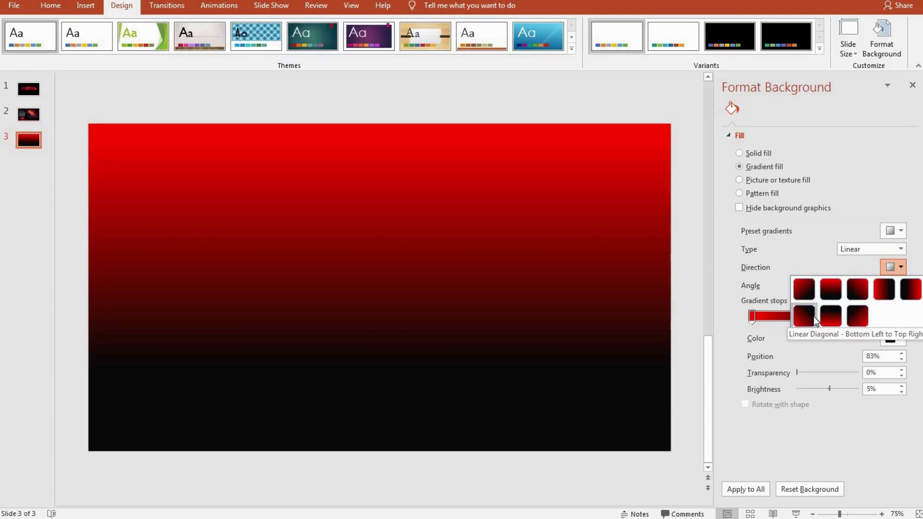
left_click(816, 319)
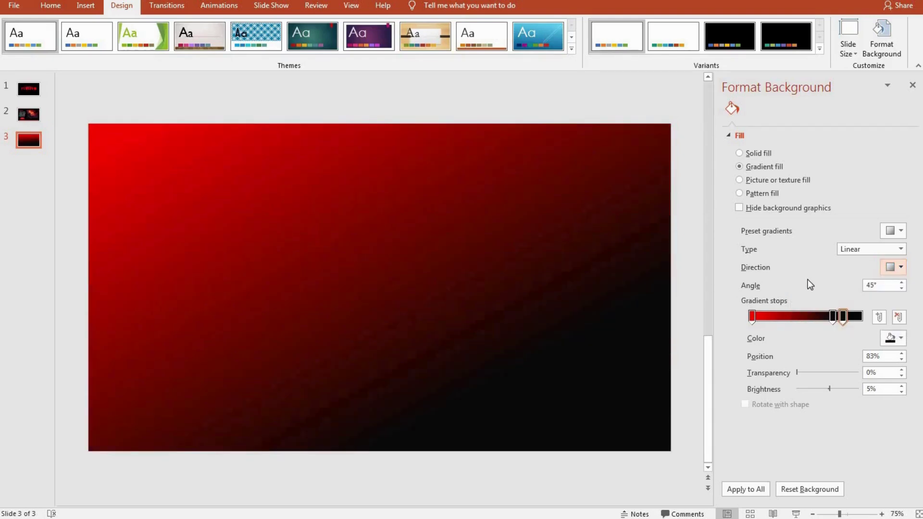
left_click_drag(795, 317, 809, 317)
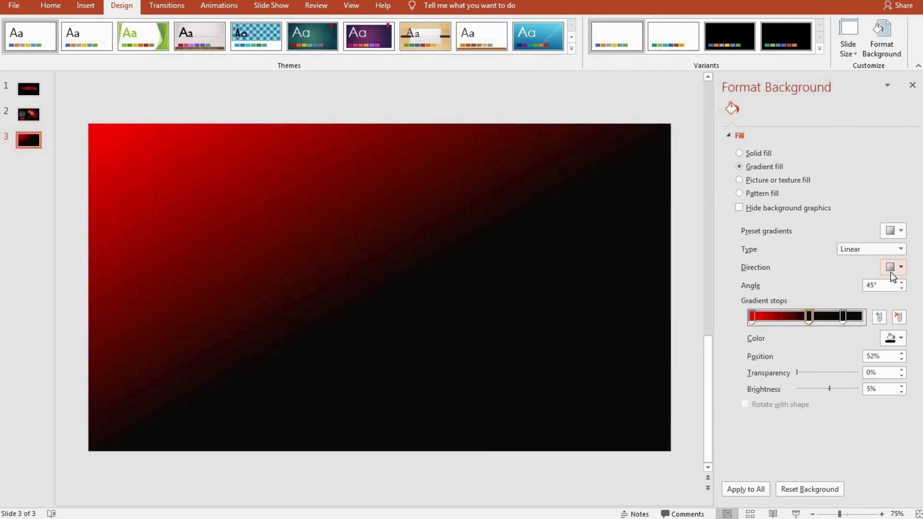
left_click_drag(809, 318, 828, 318)
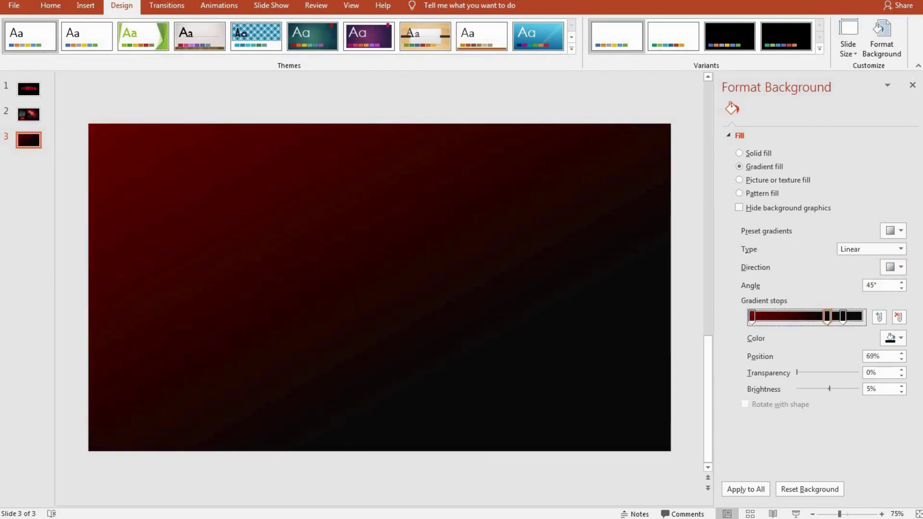
left_click(913, 85)
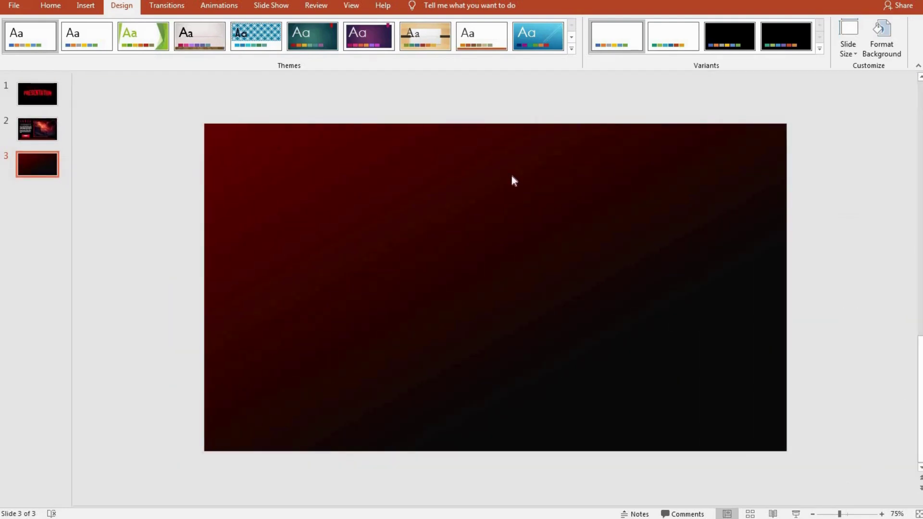
On slide 3, paste the CHAPTER heading and justify the lorem paragraph.
scroll(559, 194, "up", 1)
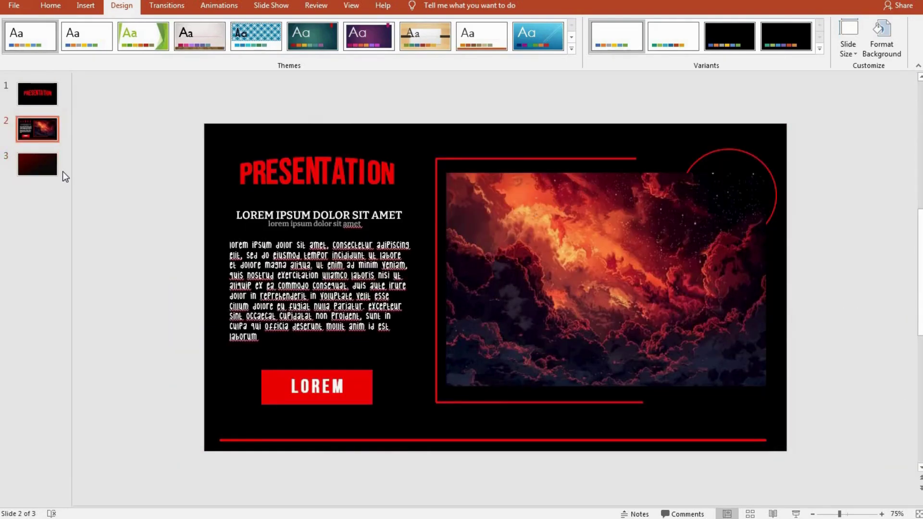
left_click(57, 169)
scroll(391, 216, "up", 2, "ctrl")
key("ctrl+v")
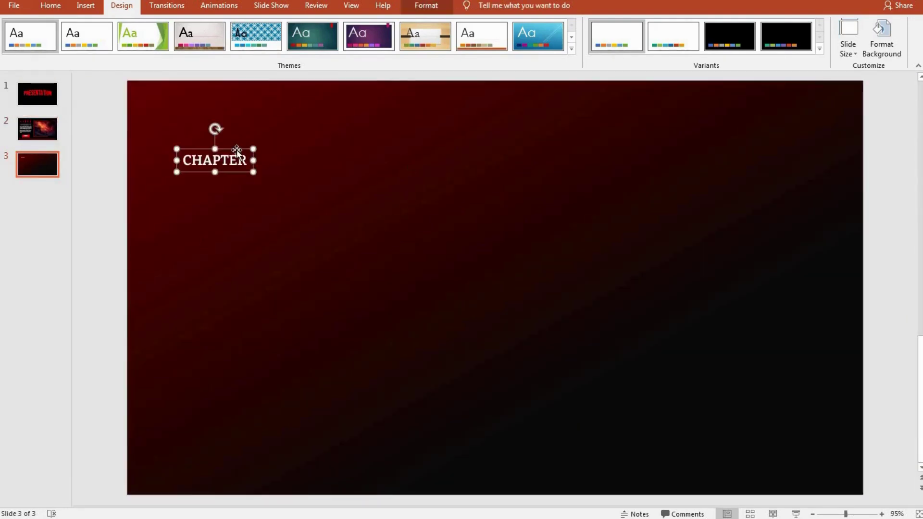
left_click_drag(236, 151, 233, 147)
left_click(252, 150)
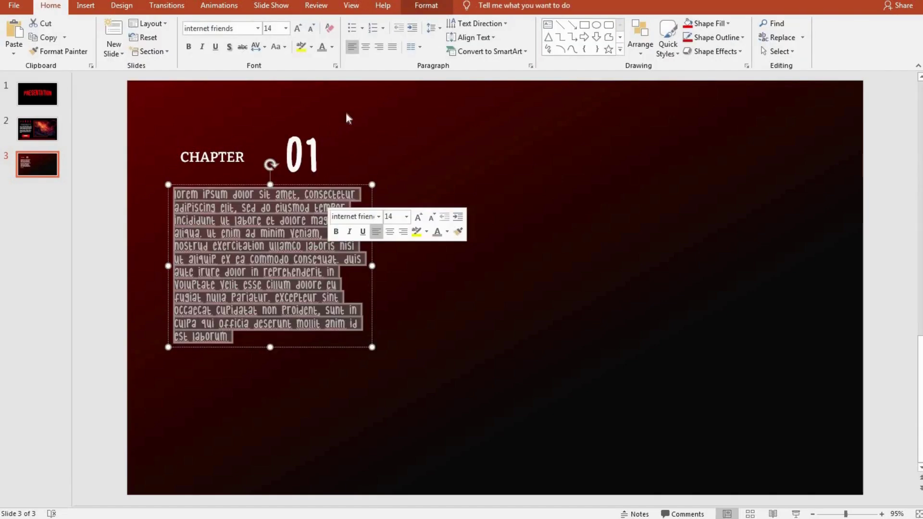
left_click(393, 48)
left_click(418, 177)
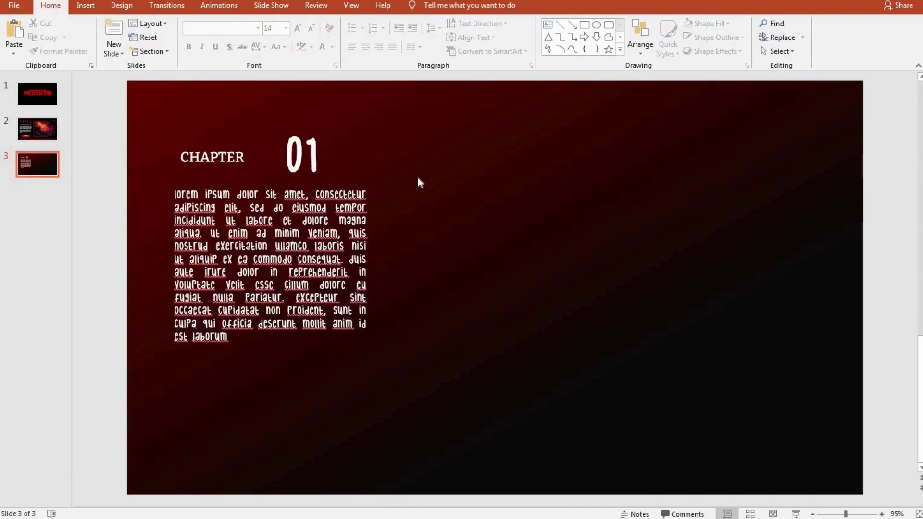
Draw a wide rectangle below the paragraph.
left_click(85, 5)
left_click(218, 33)
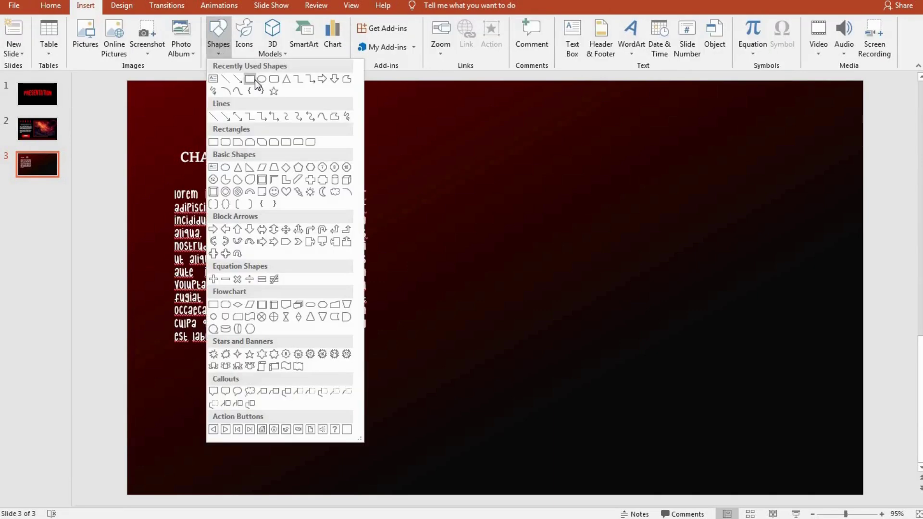
left_click(256, 81)
left_click_drag(175, 376, 366, 418)
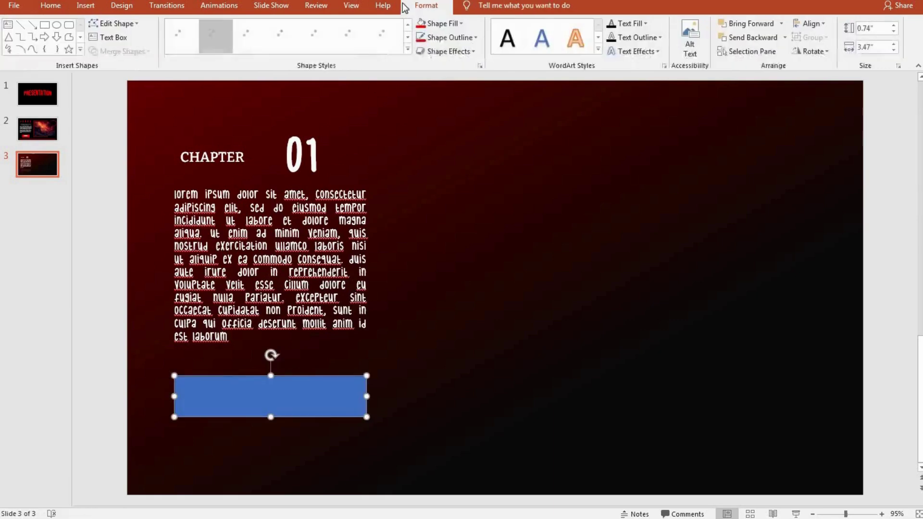
Remove the rectangle's fill, give it a 2¼ pt outline, and paste the Eiffel Tower picture.
left_click(461, 23)
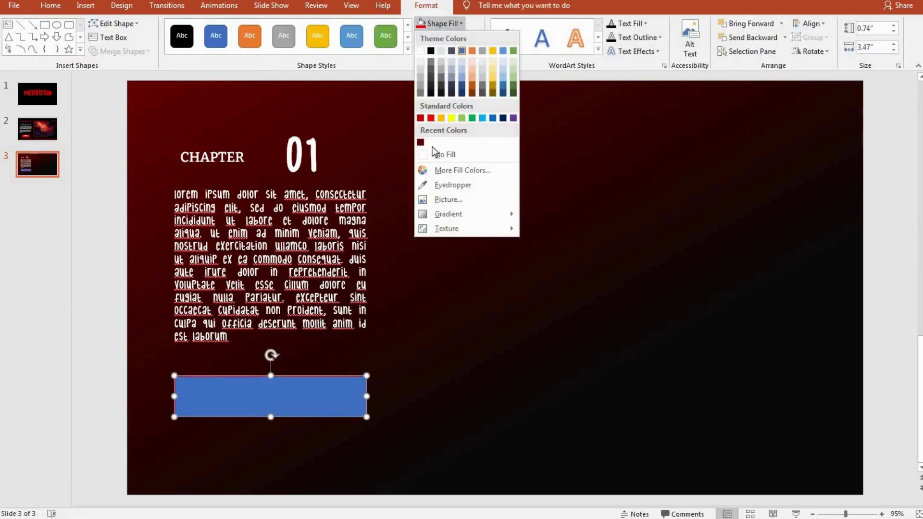
left_click(435, 154)
left_click(450, 38)
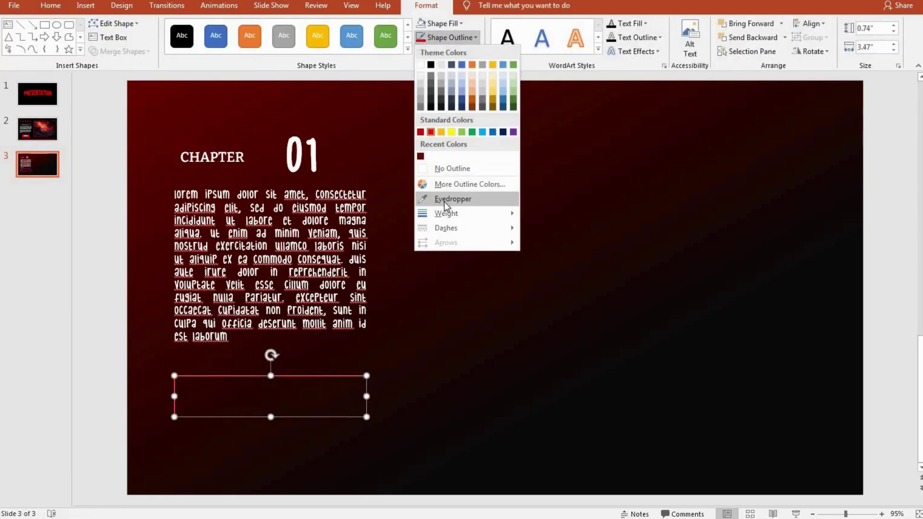
mouse_move(446, 214)
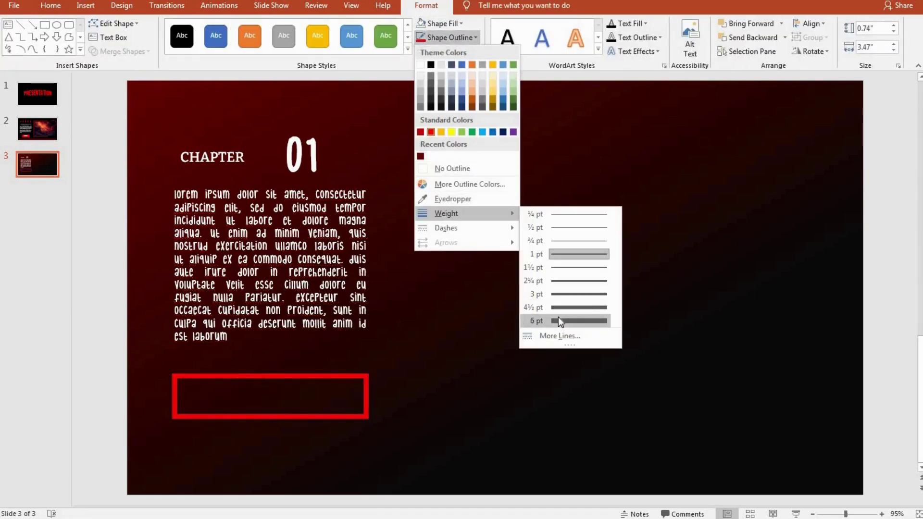
left_click(569, 284)
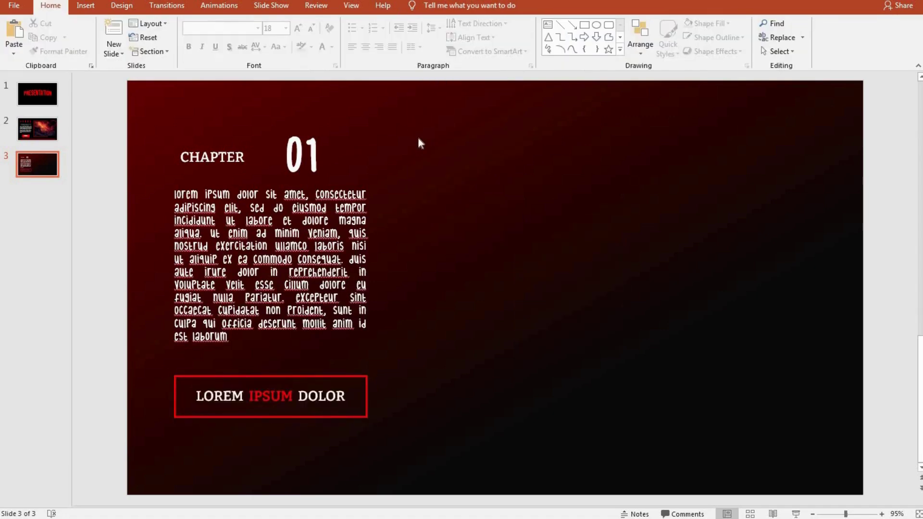
key("ctrl+v")
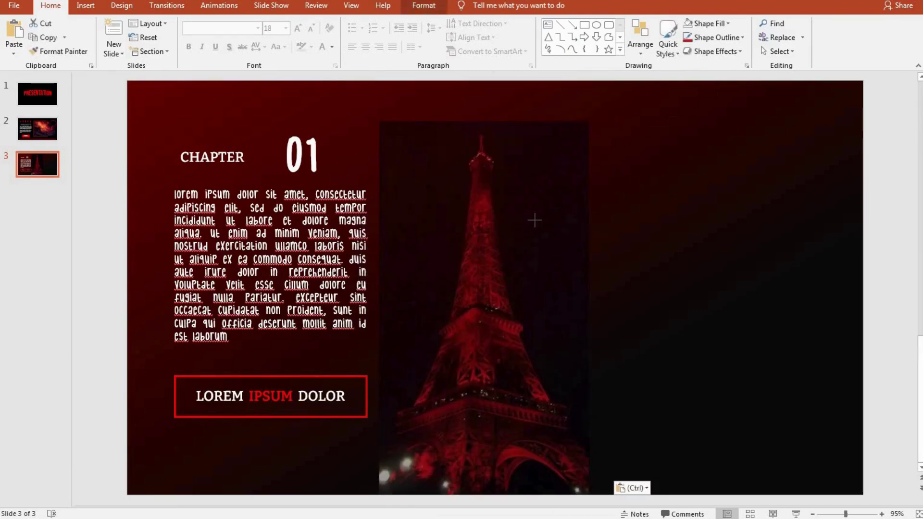
left_click_drag(507, 297, 680, 237)
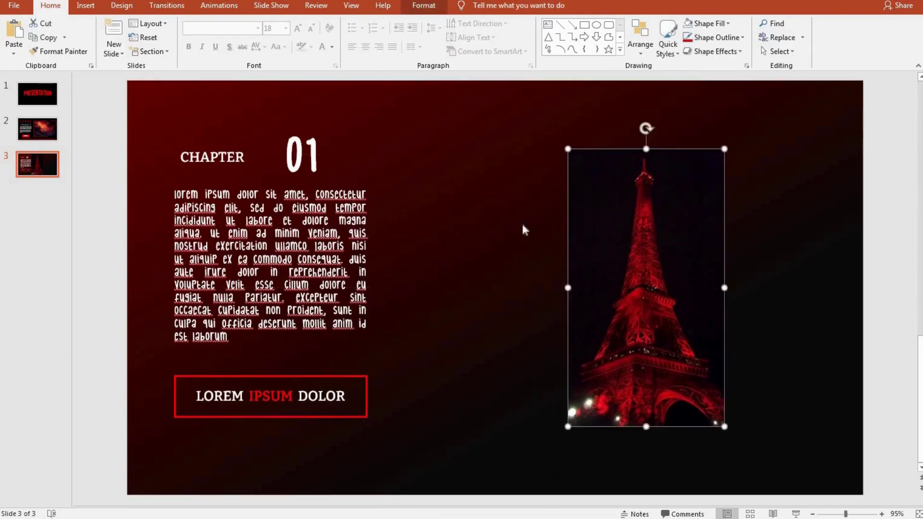
left_click(524, 229)
key("ctrl+z")
mouse_move(571, 422)
left_mouse_down()
mouse_move(637, 427)
mouse_move(591, 429)
left_mouse_up()
mouse_move(485, 402)
left_mouse_down()
mouse_move(736, 420)
mouse_move(736, 447)
left_mouse_up()
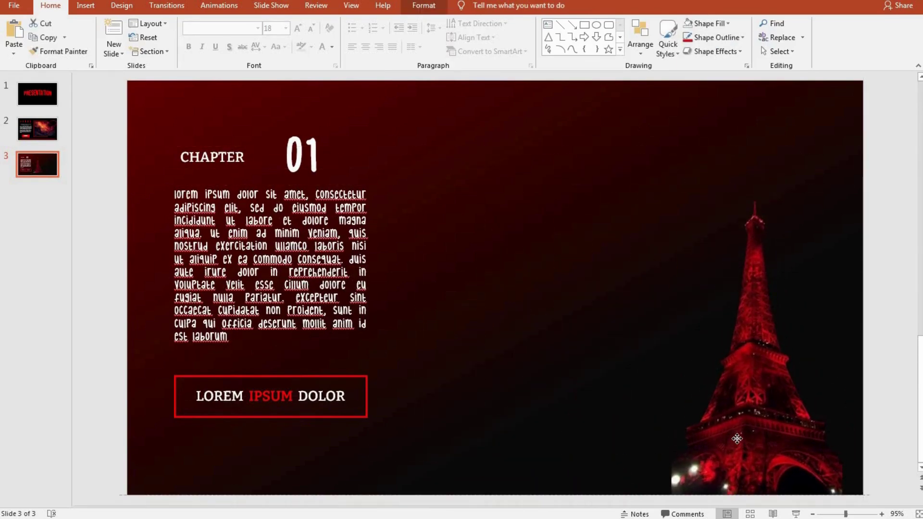
left_click_drag(757, 189, 775, 108)
left_click(547, 306)
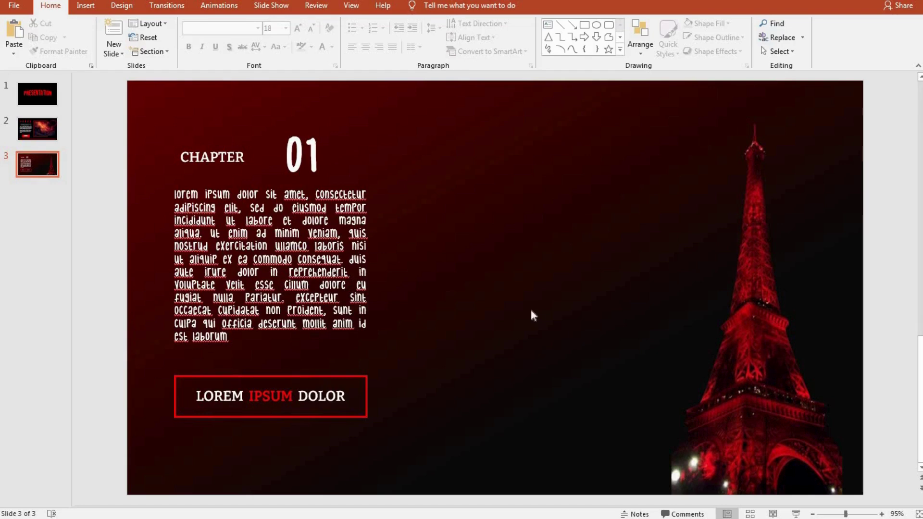
Replace the Eiffel Tower picture with the red moon cityscape, placed and enlarged on the right.
left_click(721, 236)
key("Delete")
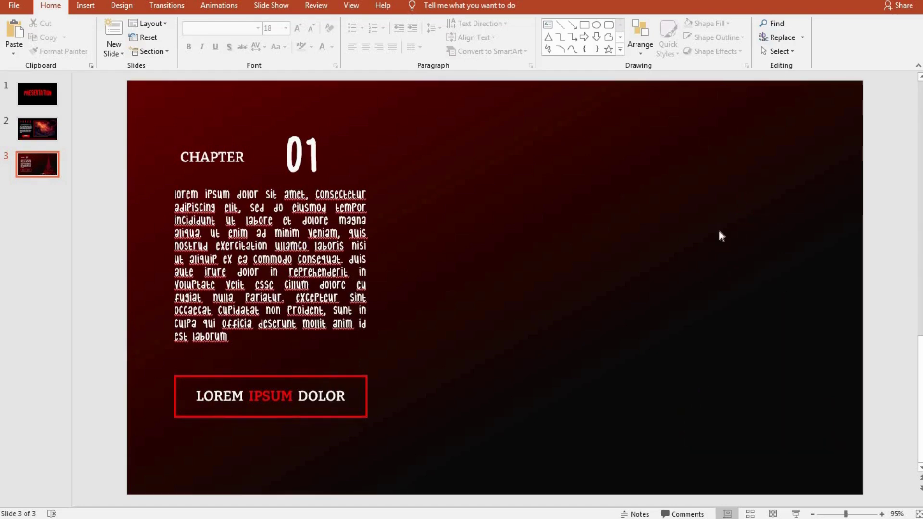
key("ctrl+v")
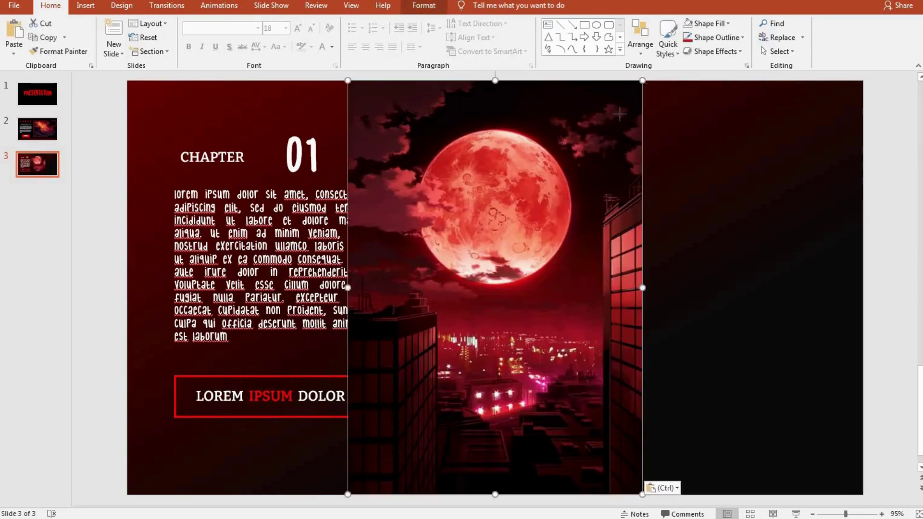
left_click_drag(642, 81, 569, 170)
left_click_drag(500, 293, 727, 244)
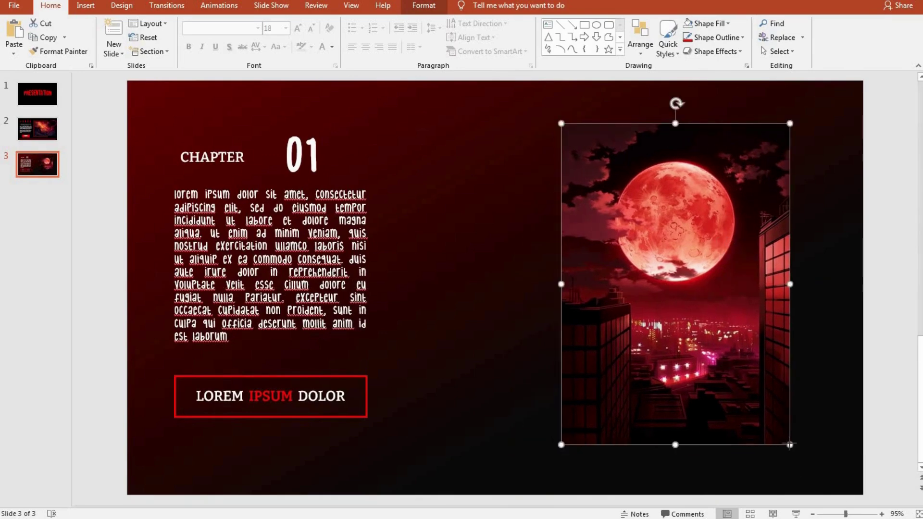
mouse_move(795, 448)
left_mouse_down()
mouse_move(814, 455)
mouse_move(775, 443)
mouse_move(744, 400)
mouse_move(749, 423)
mouse_move(758, 423)
mouse_move(746, 425)
left_mouse_up()
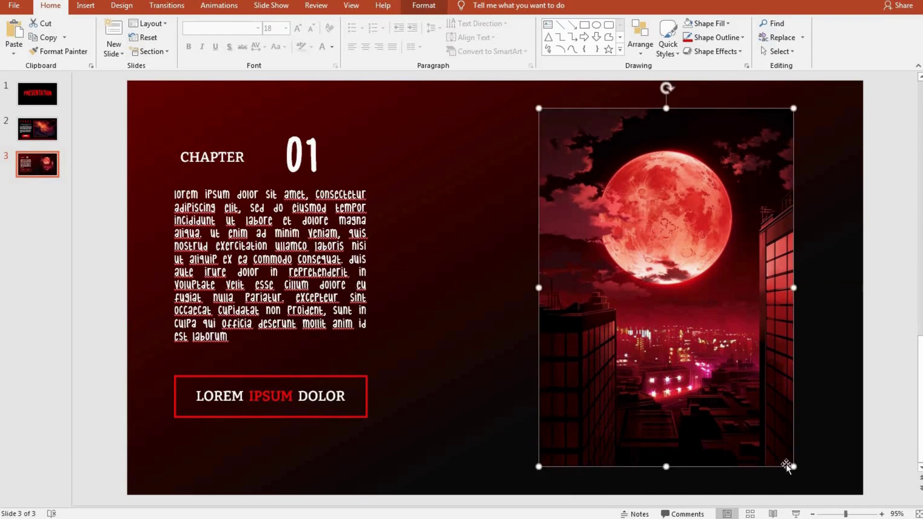
Add the red outline frame, bring the moon picture to front, and nudge it up.
left_click(511, 268)
left_click(680, 223)
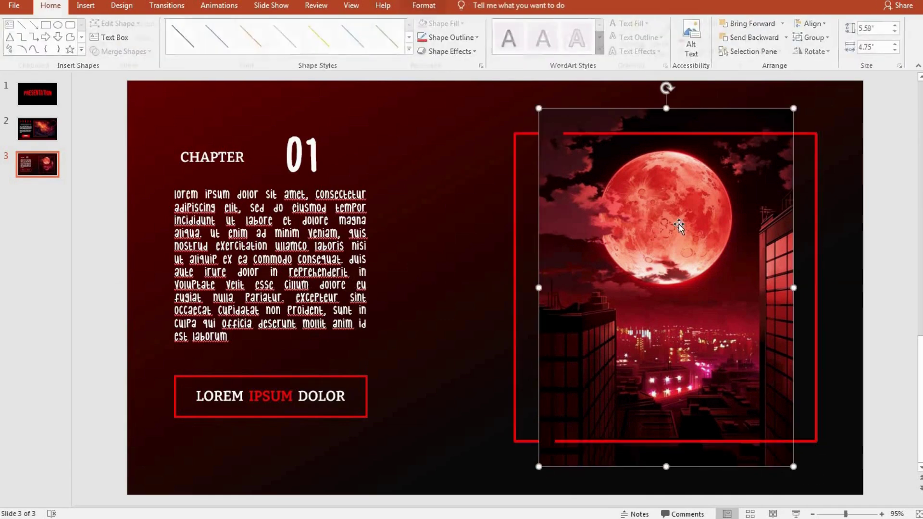
right_click(680, 223)
left_click(720, 325)
left_click(839, 298)
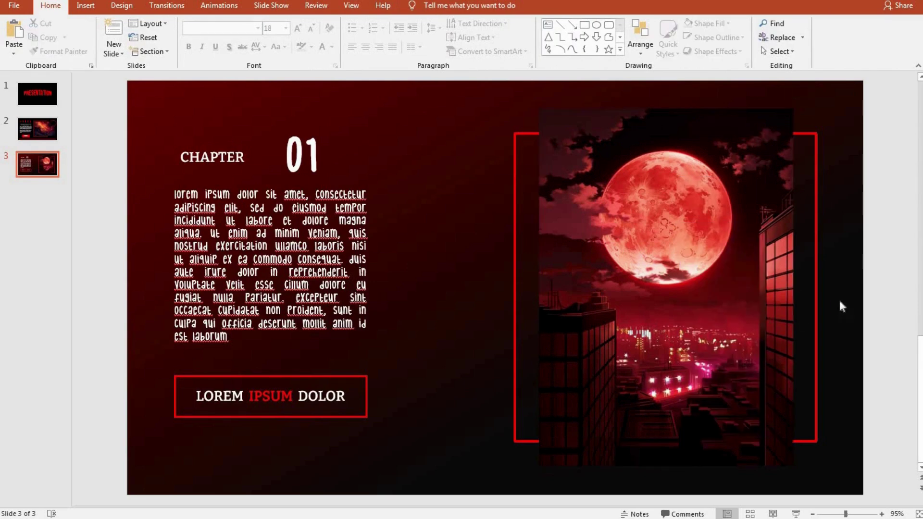
left_click_drag(568, 239, 569, 234)
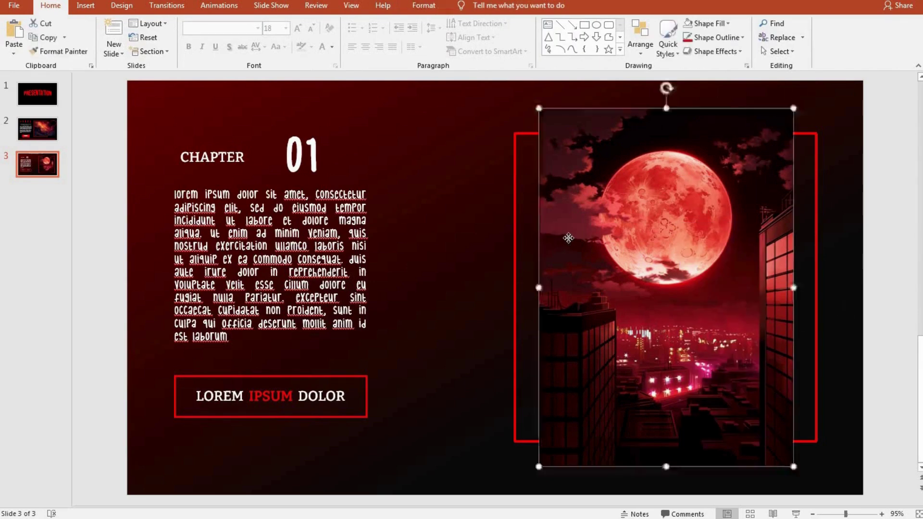
left_click(446, 258)
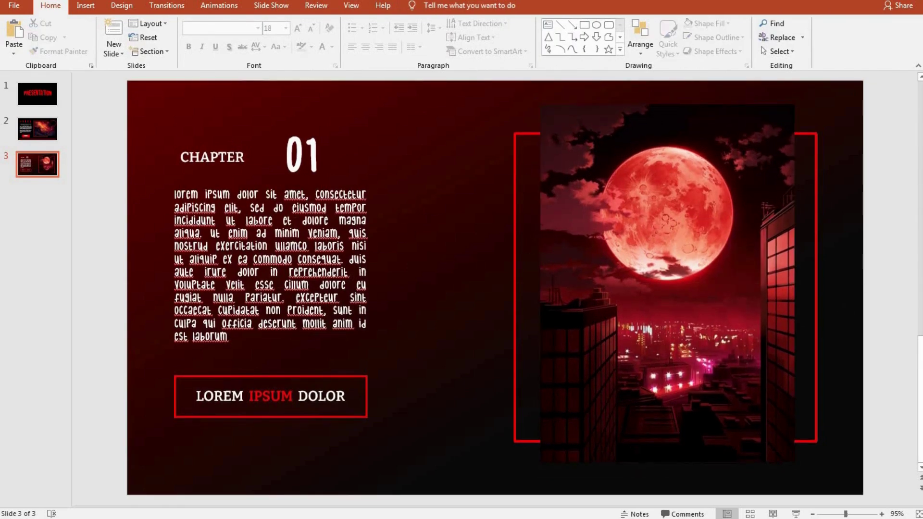
Duplicate slide 3 and move the framed moon picture to the left side.
right_click(34, 161)
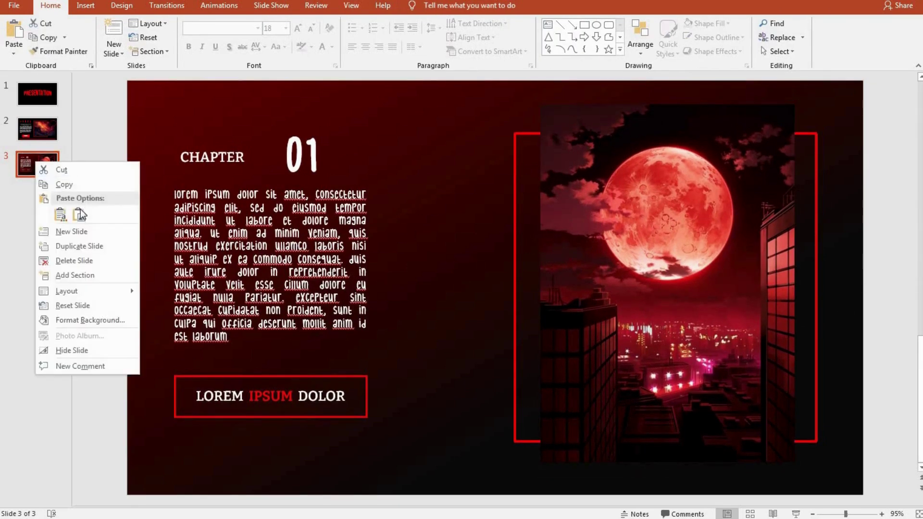
left_click(82, 243)
left_click_drag(817, 257, 465, 297)
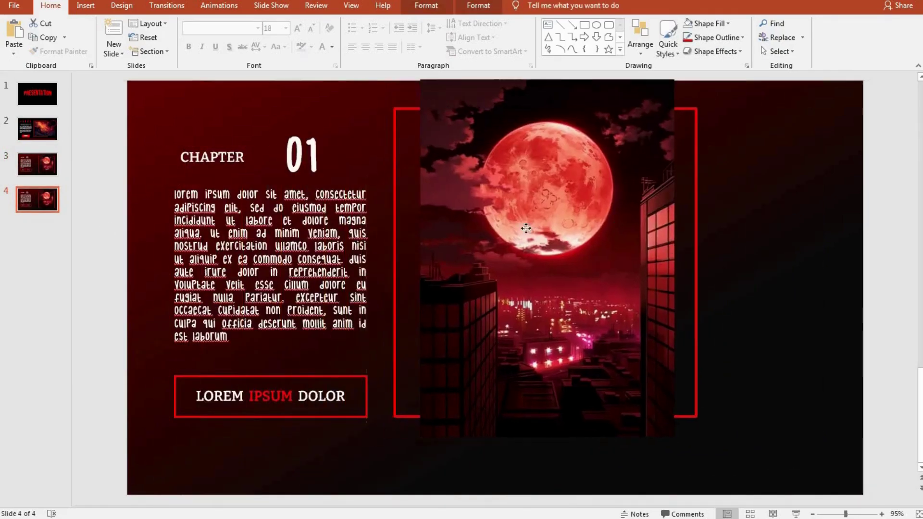
mouse_move(526, 229)
left_mouse_down()
mouse_move(274, 297)
mouse_move(302, 188)
left_mouse_up()
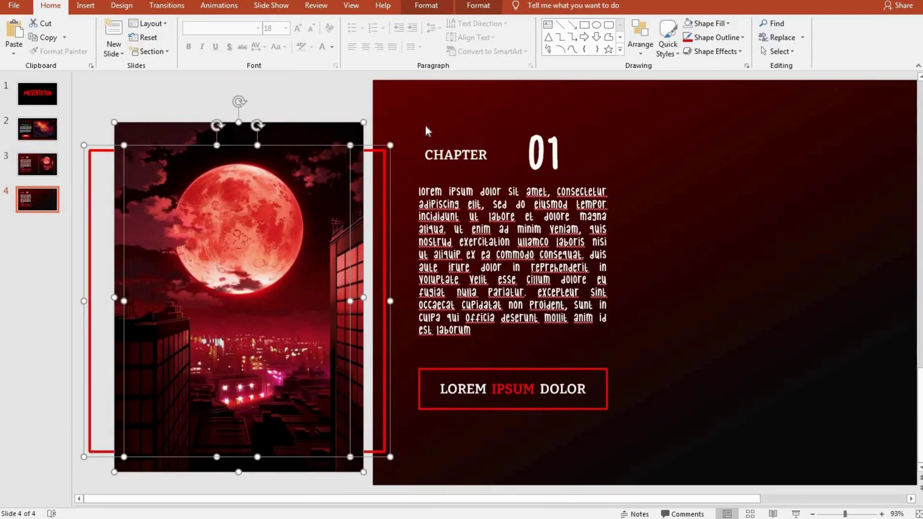
Move the CHAPTER heading, 01, body text and LOREM IPSUM DOLOR box to the right side.
left_click_drag(425, 125, 608, 426)
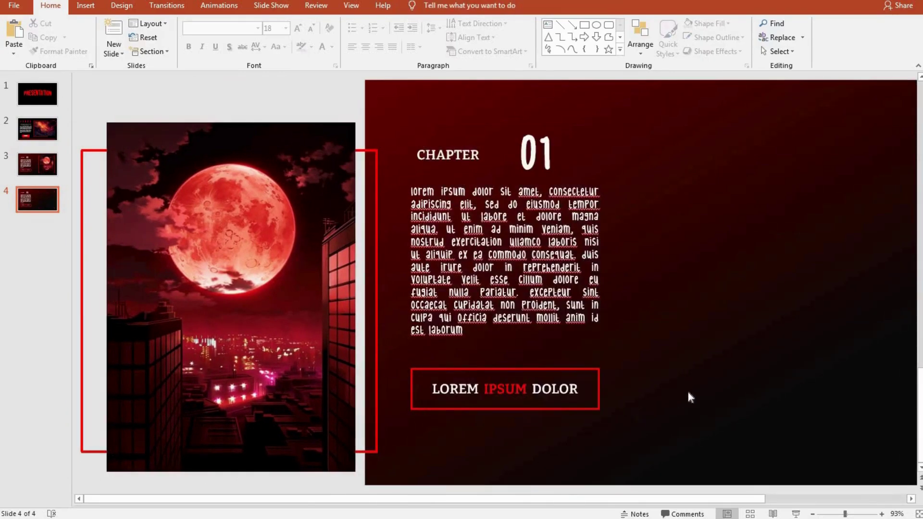
scroll(688, 392, "down", 4)
left_click(354, 220)
left_click(390, 216)
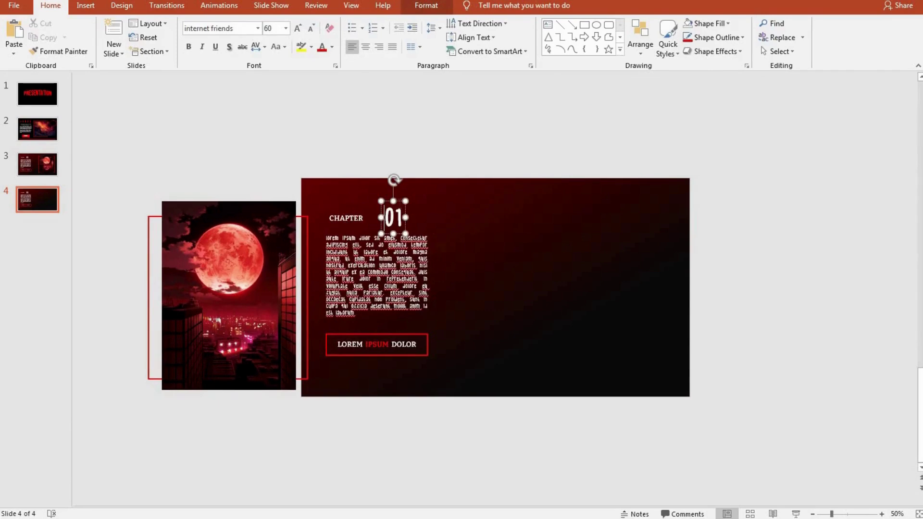
left_click(346, 217, "shift")
left_click(365, 279, "shift")
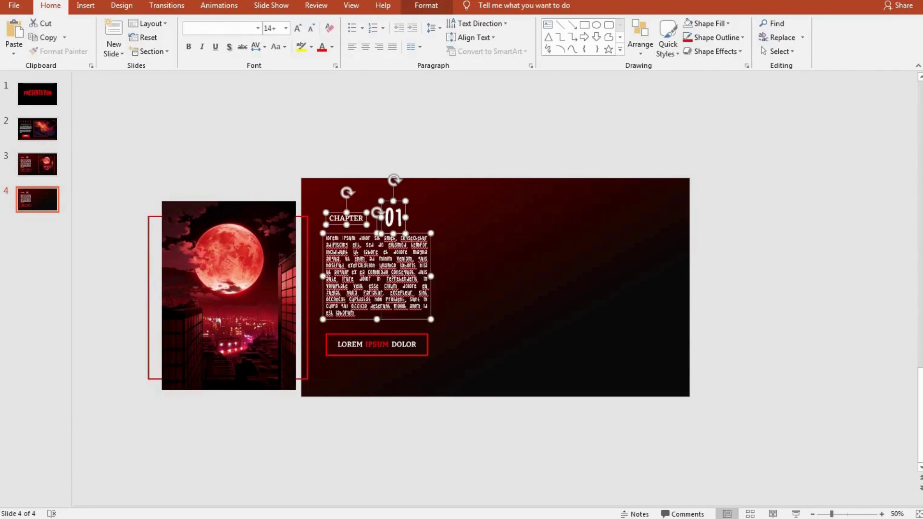
left_click(377, 344, "shift")
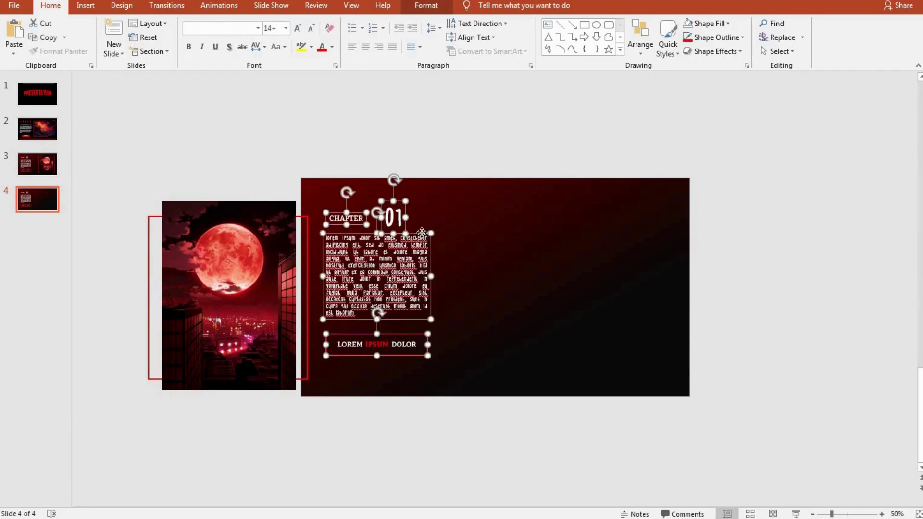
left_click_drag(422, 236, 654, 239)
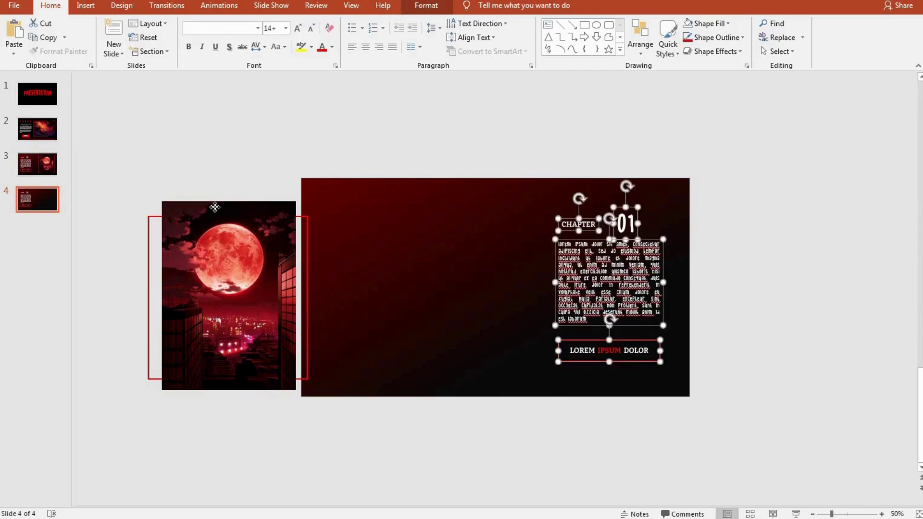
Position the moon picture and red frame on the left, then place the caret in 01.
left_click(192, 214)
left_click_drag(128, 186, 296, 386)
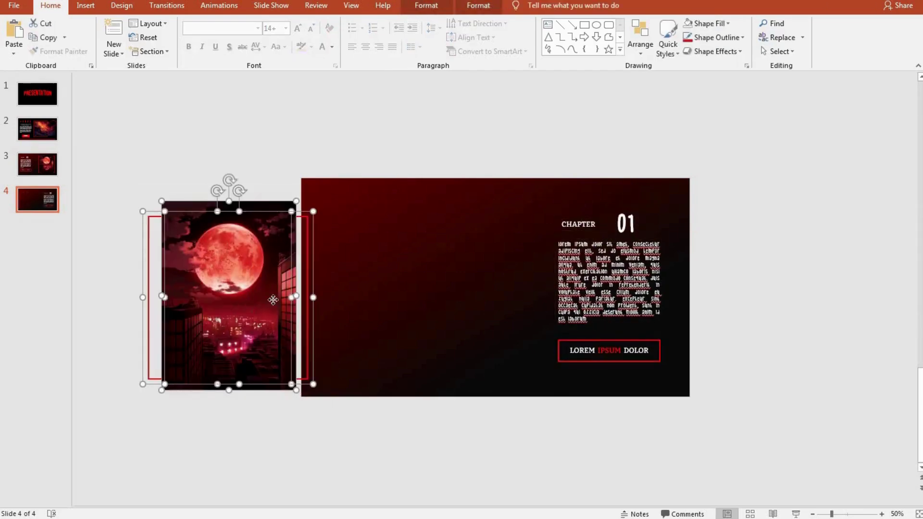
left_click_drag(272, 298, 417, 298)
scroll(271, 281, "up", 2, "ctrl")
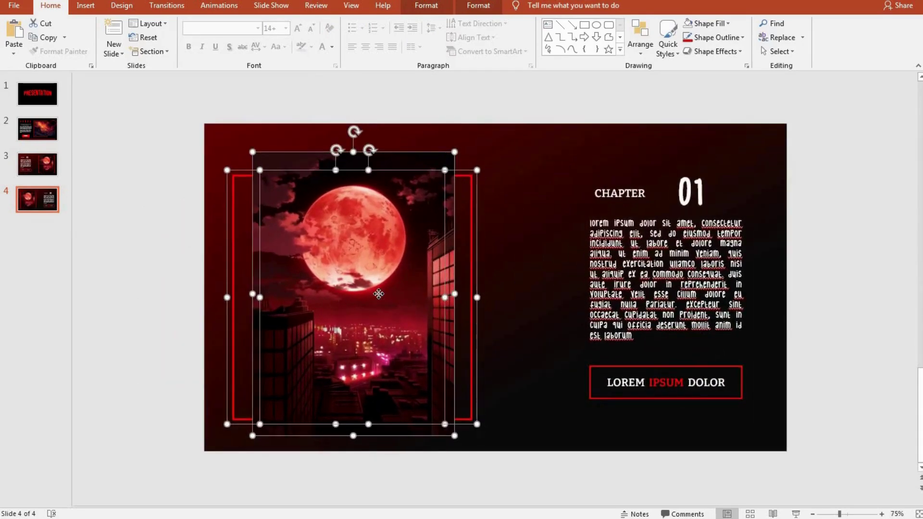
key("Escape")
left_click_drag(381, 292, 391, 293)
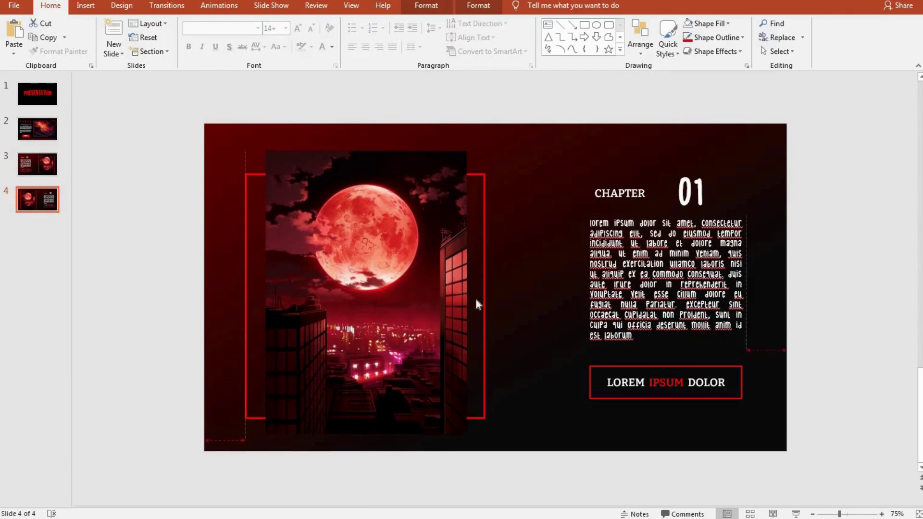
left_click_drag(477, 304, 475, 304)
left_click(540, 305)
left_click(706, 187)
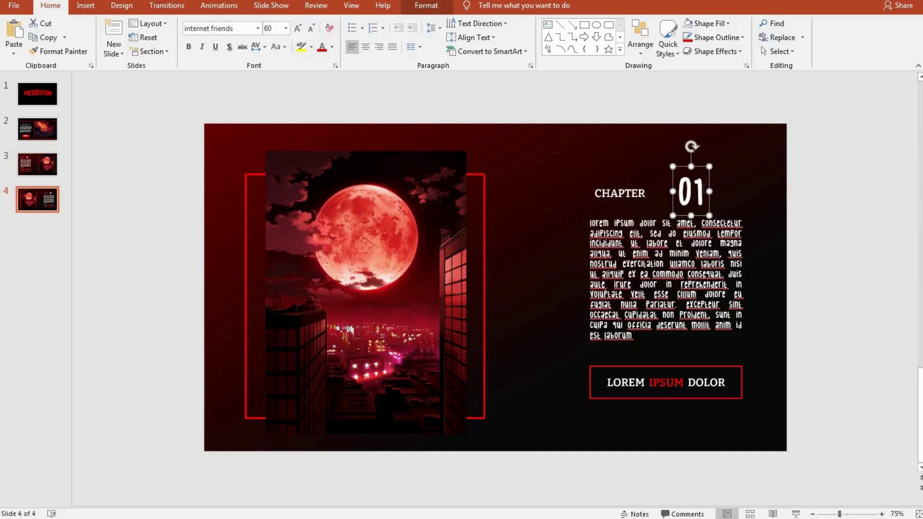
left_click(704, 188)
Change the chapter number to 02, then to 03 on the following slide.
key("BackSpace")
type("2")
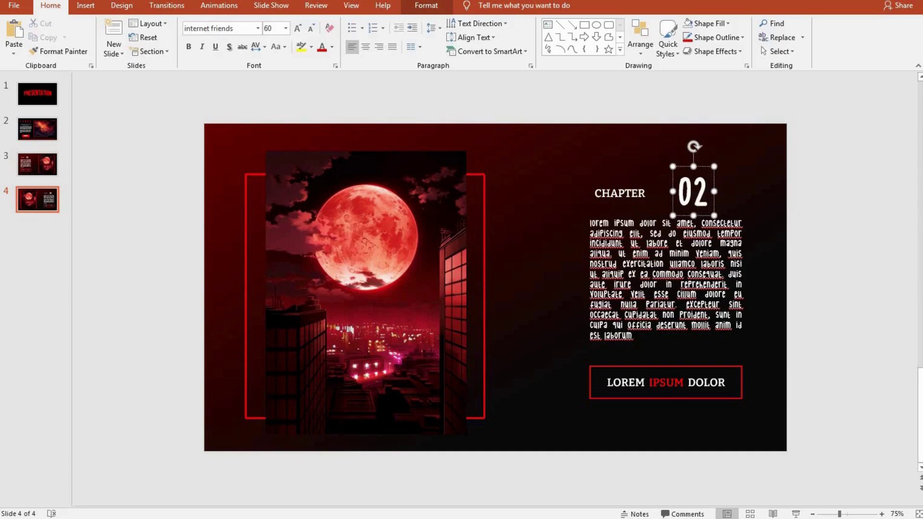
left_click(552, 222)
left_click(410, 242)
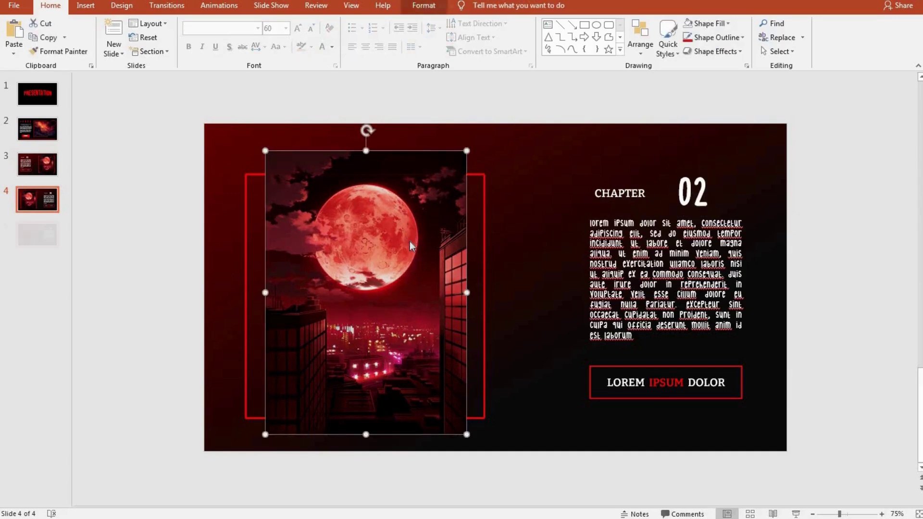
key("BackSpace")
type("3")
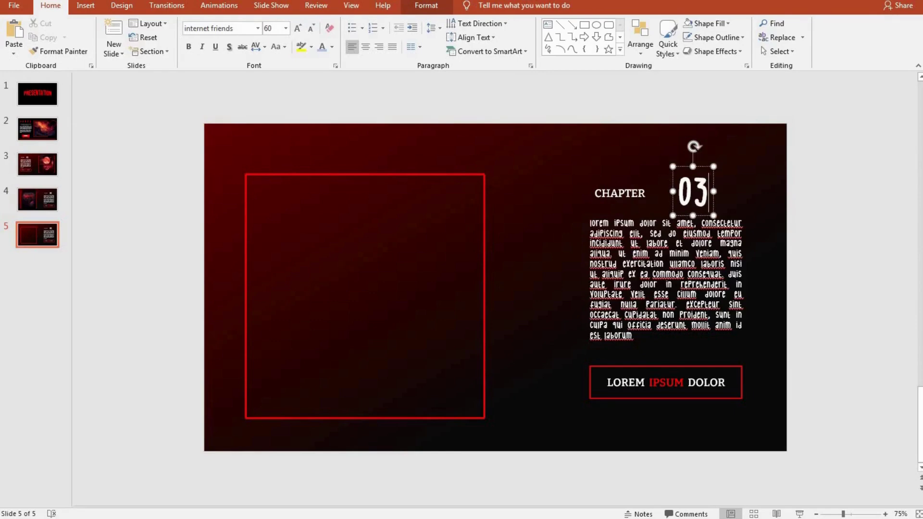
left_click(567, 191)
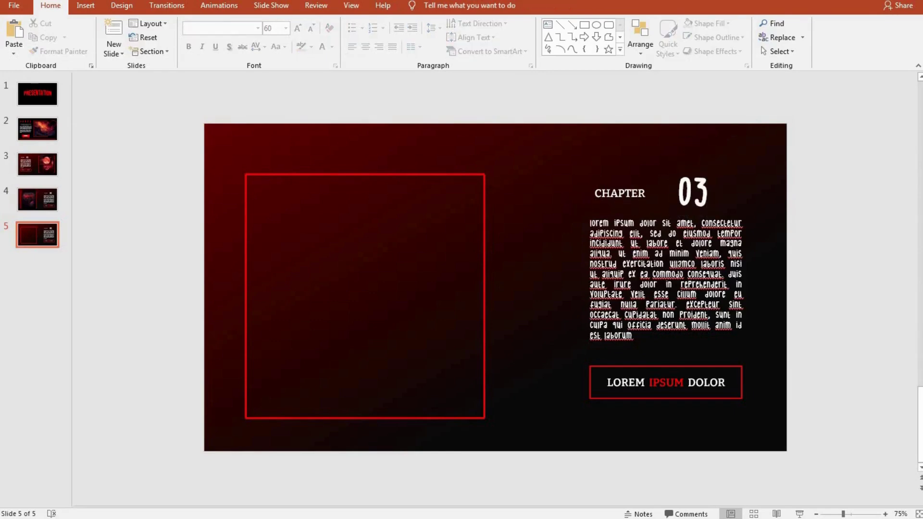
Group the two red frame shapes, shrink the group and move it to the top-left.
left_click(621, 270)
left_click(465, 195)
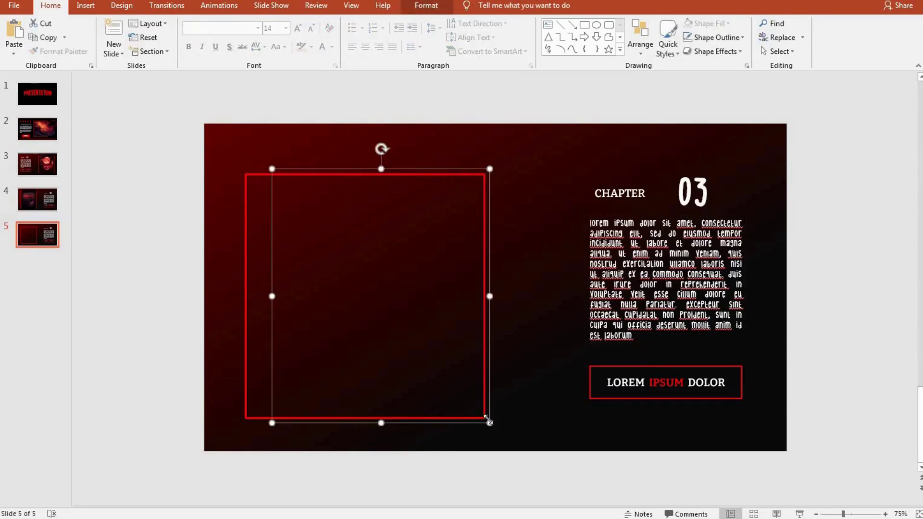
left_click(258, 174, "shift")
right_click(258, 174)
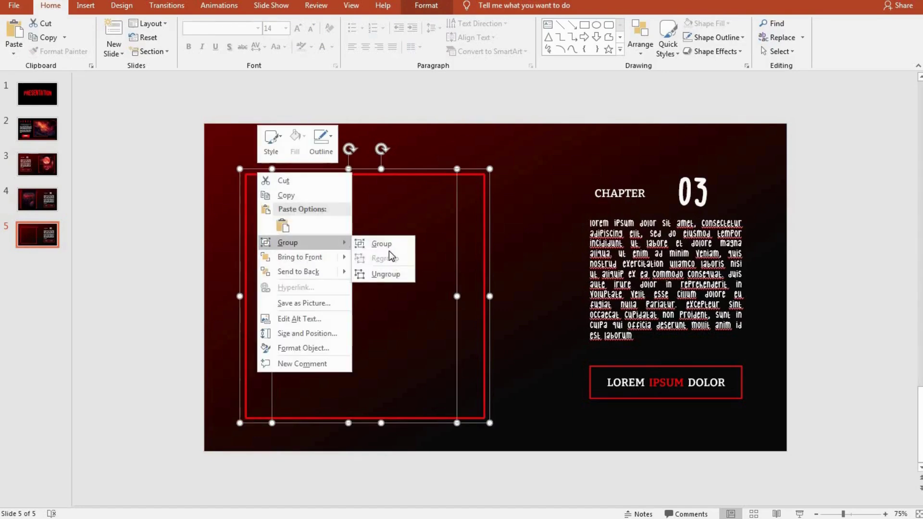
left_click(387, 247)
left_click_drag(489, 423, 426, 310)
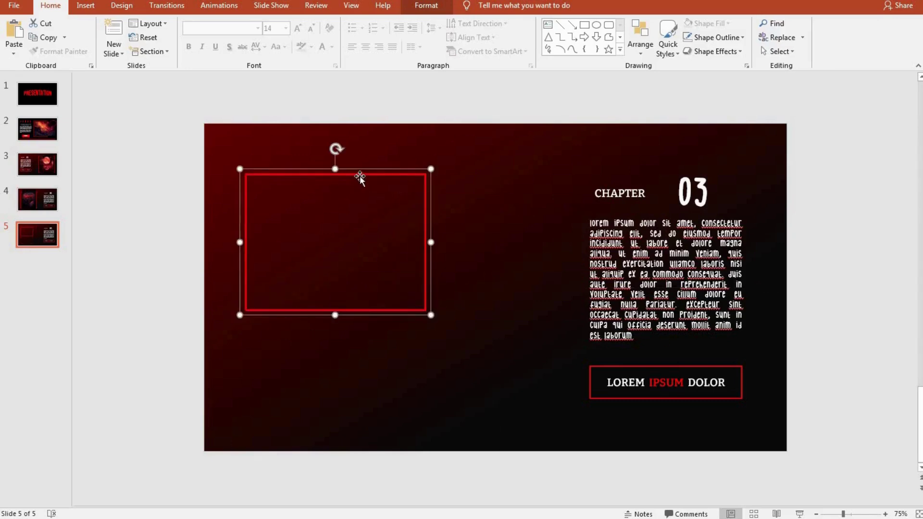
left_click_drag(360, 176, 339, 143)
left_click(486, 290)
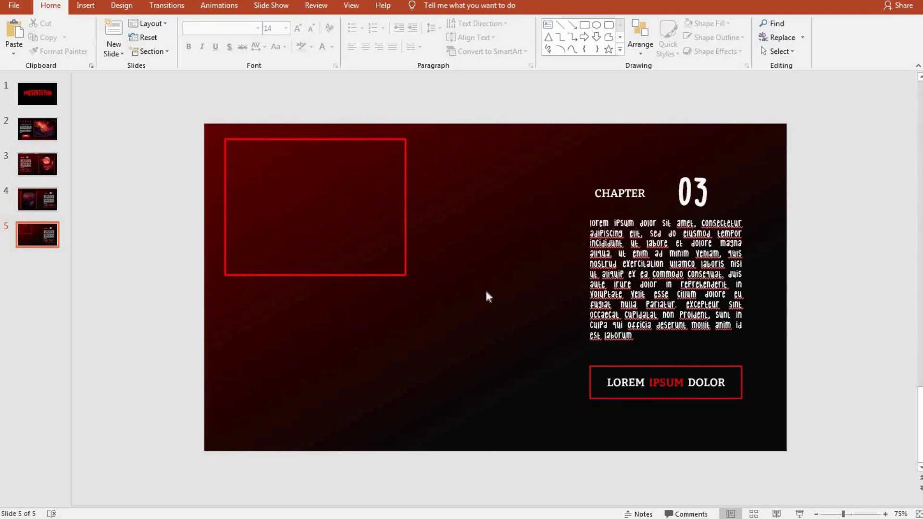
Paste the red moon picture and scale it to fit inside the top-left frame.
key("ctrl+v")
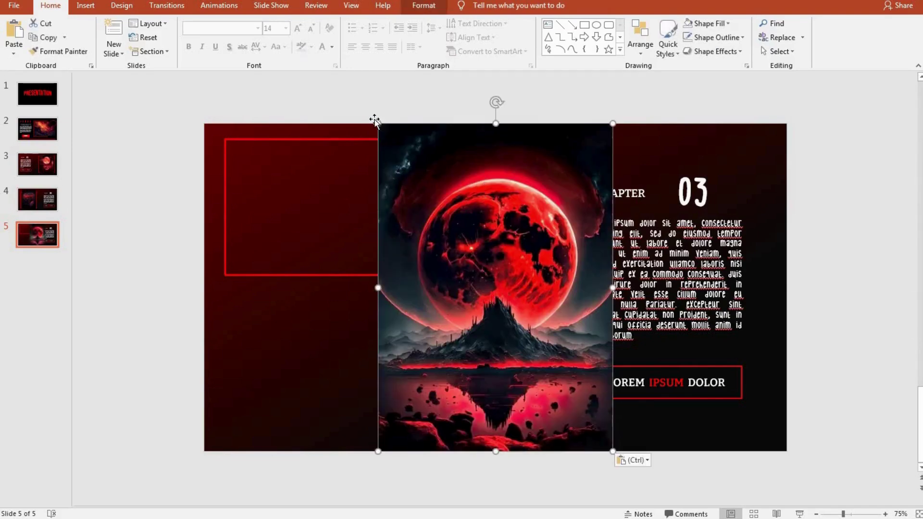
key("Right")
left_click_drag(380, 124, 464, 240)
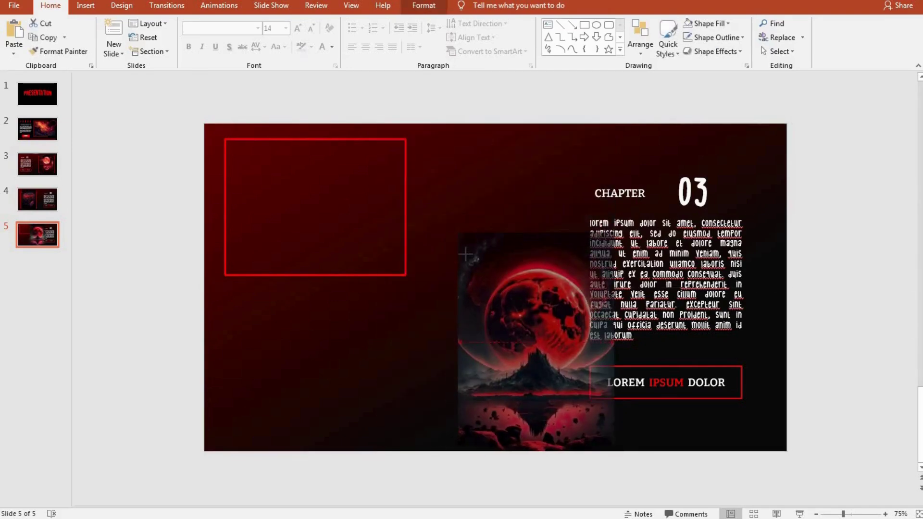
left_click_drag(510, 315, 295, 206)
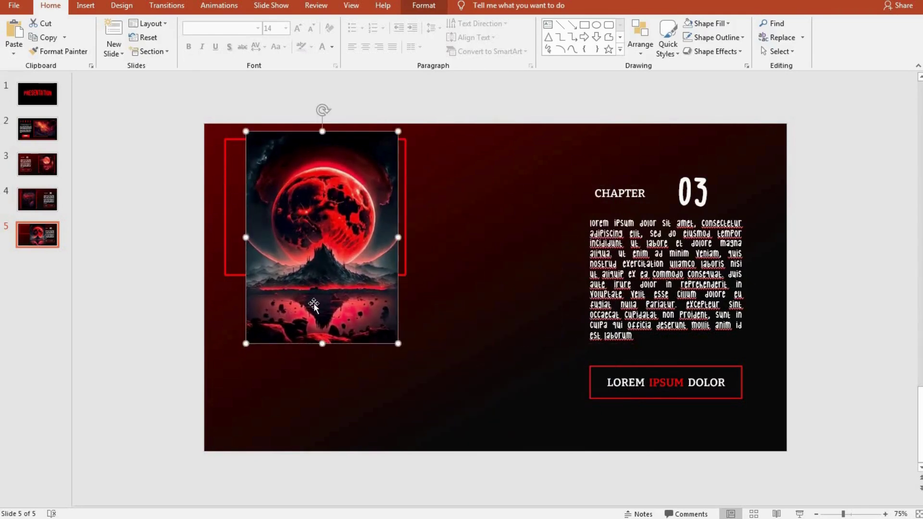
mouse_move(322, 344)
left_mouse_down()
mouse_move(314, 268)
mouse_move(313, 293)
left_mouse_up()
mouse_move(335, 250)
left_mouse_down()
mouse_move(320, 246)
mouse_move(321, 257)
left_mouse_up()
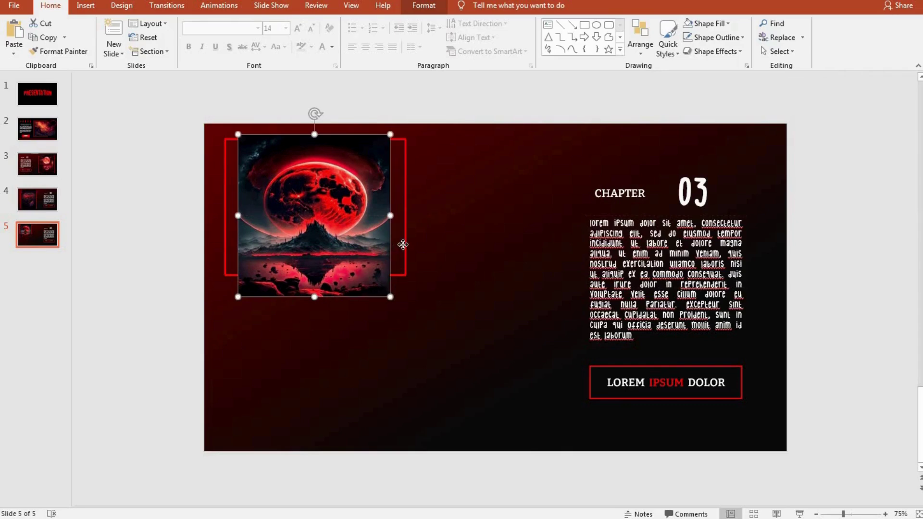
Bring the red frame to front and align it over the moon picture.
left_click_drag(404, 245, 406, 256)
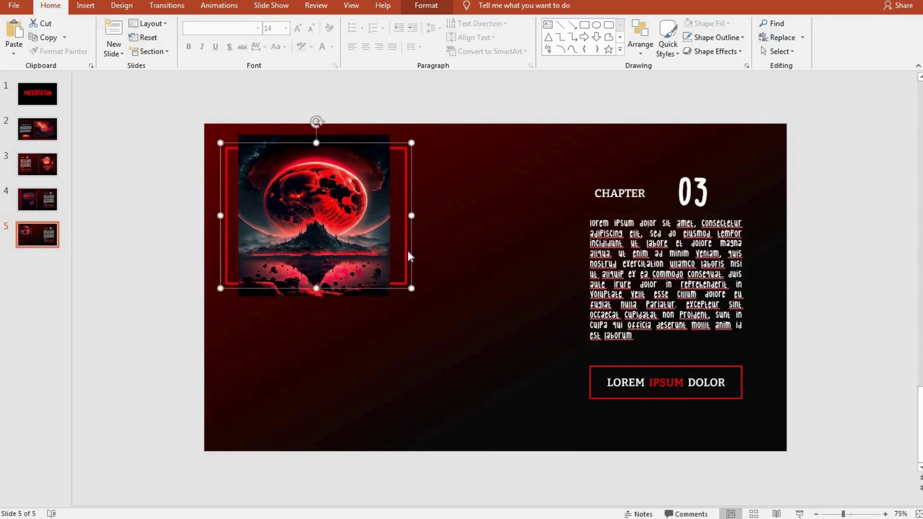
right_click(407, 252)
left_click(446, 337)
left_click_drag(407, 248, 405, 248)
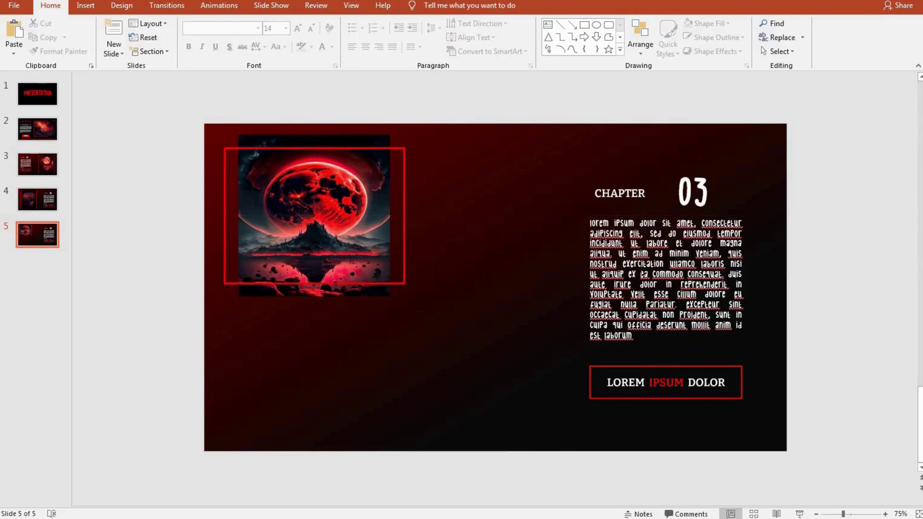
Move CHAPTER, 03 and the body text up beside the moon picture.
left_click(625, 216)
left_click(614, 189)
left_click_drag(611, 185, 449, 141)
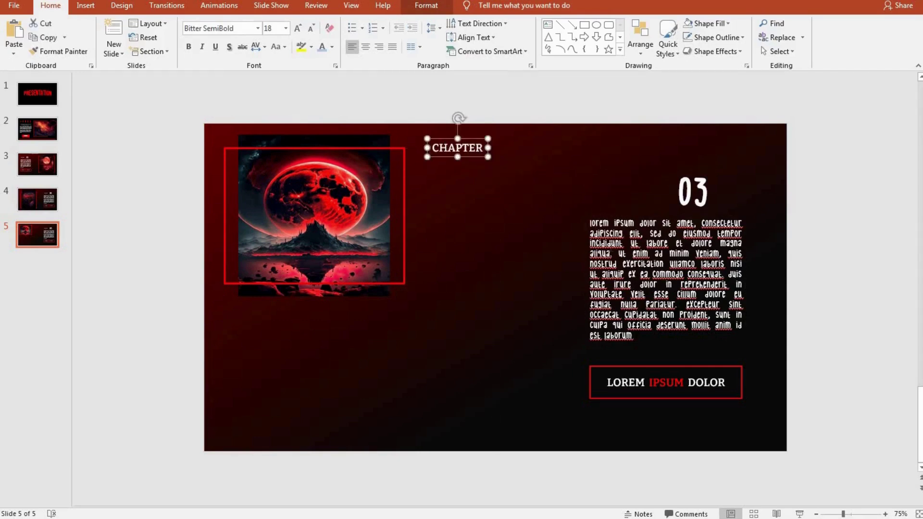
left_click_drag(607, 210, 443, 170)
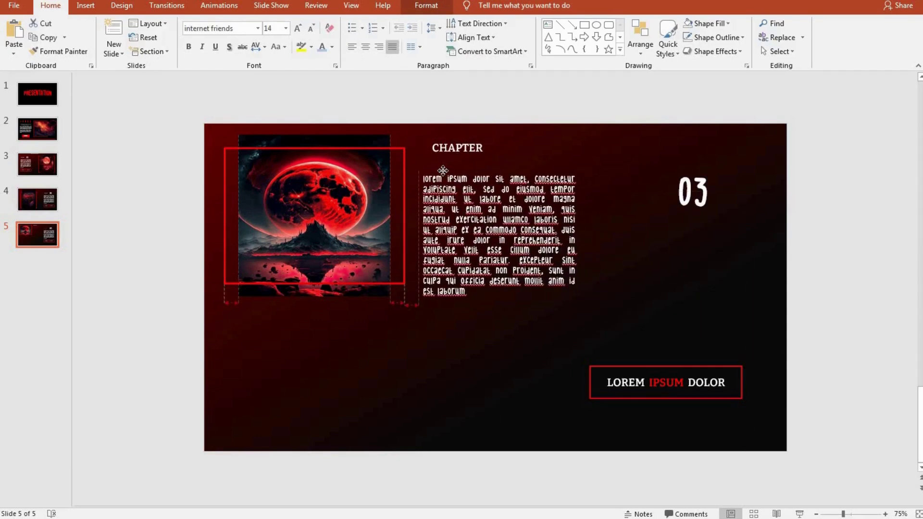
left_click_drag(443, 170, 441, 161)
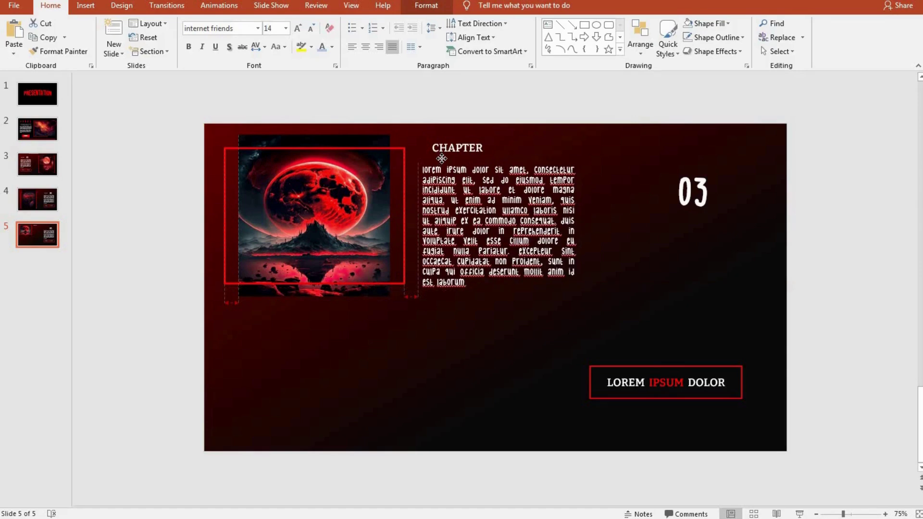
left_click(689, 212)
mouse_move(686, 166)
left_mouse_down()
mouse_move(524, 134)
mouse_move(510, 121)
mouse_move(470, 150)
left_mouse_up()
left_click(478, 193, "shift")
left_click(483, 147, "shift")
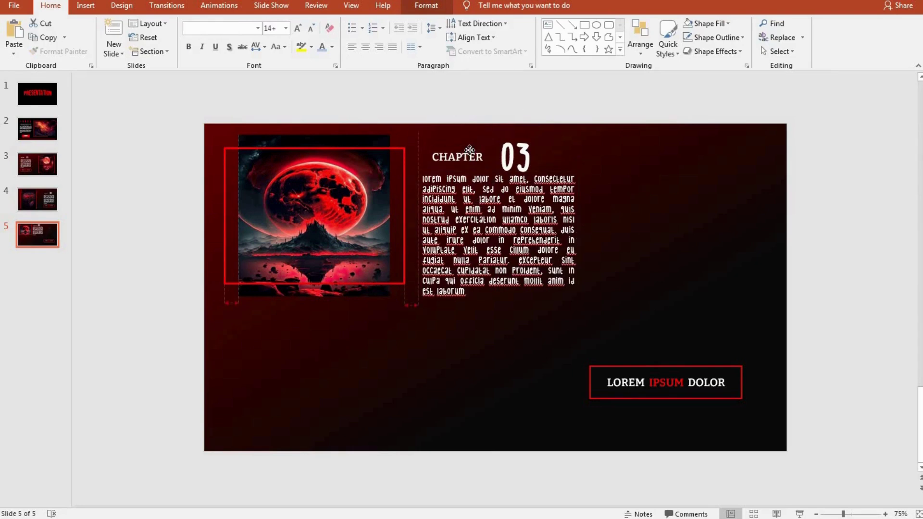
left_click(601, 184)
left_click(544, 169)
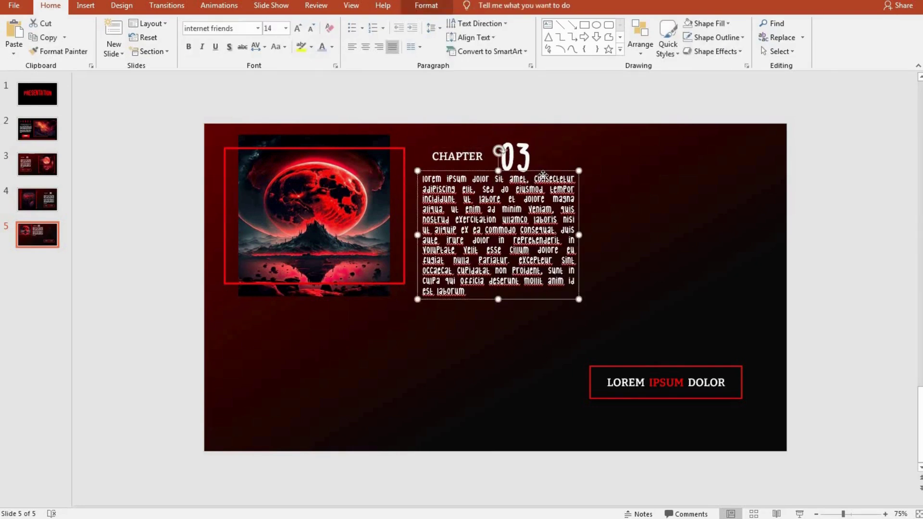
left_click_drag(544, 169, 544, 176)
left_click(636, 202)
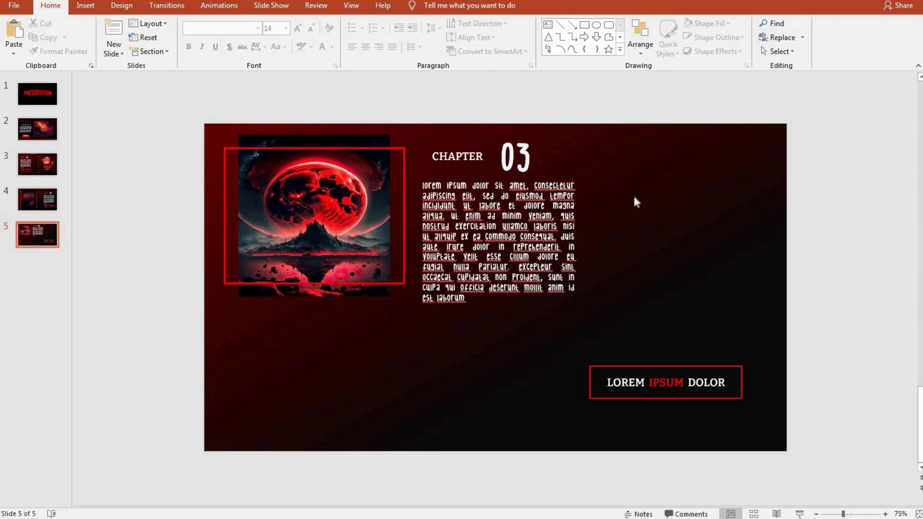
Place the LOREM IPSUM DOLOR button under the picture and lower the chapter text slightly.
left_click_drag(626, 366, 279, 313)
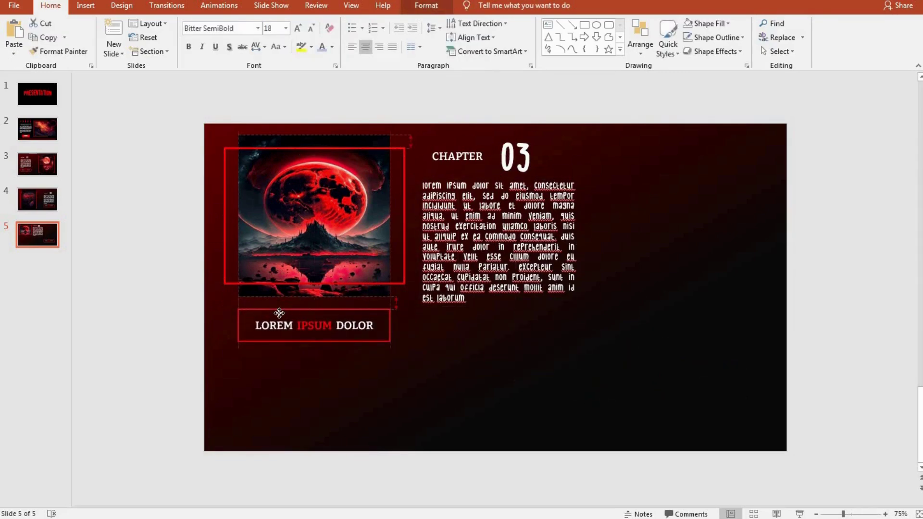
left_click(521, 356)
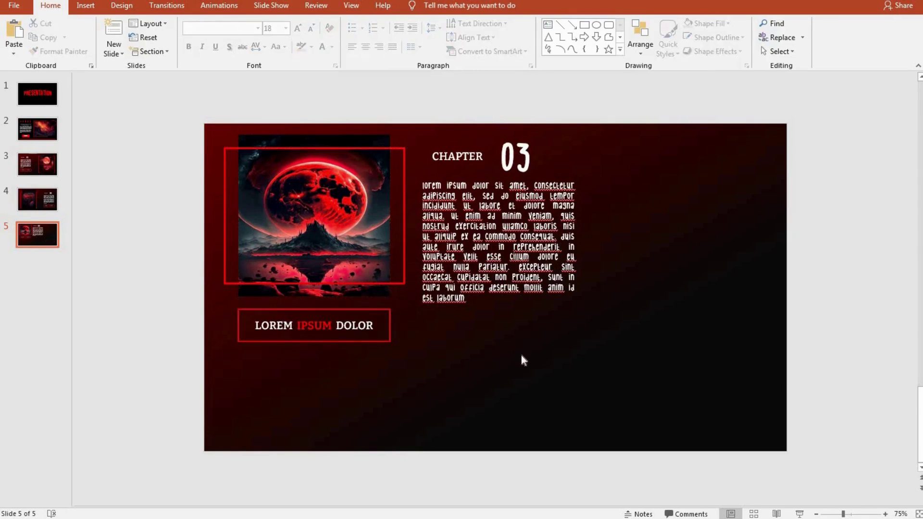
left_click(463, 268)
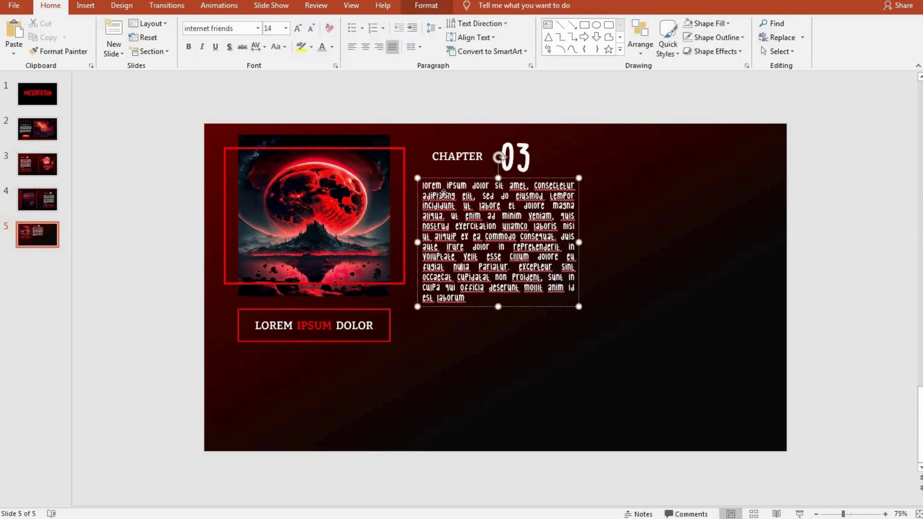
left_click_drag(443, 193, 443, 194)
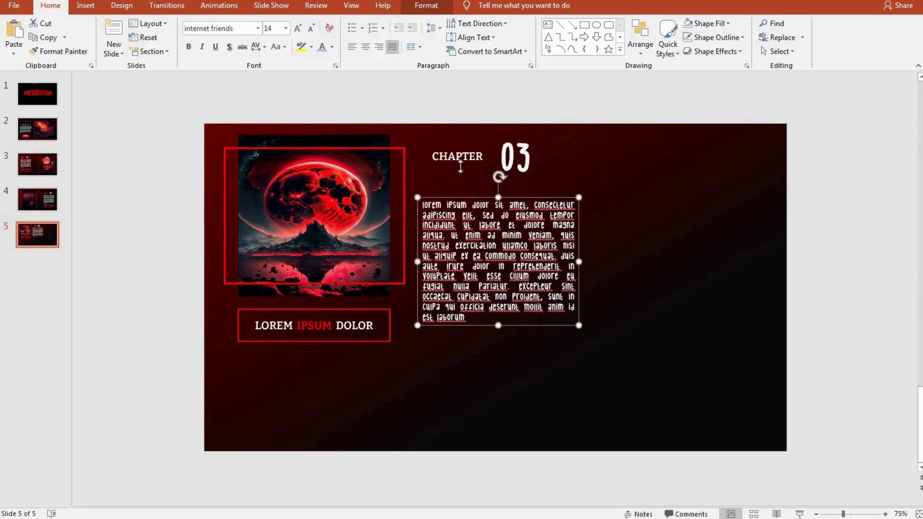
left_click(476, 156)
left_click(509, 146, "shift")
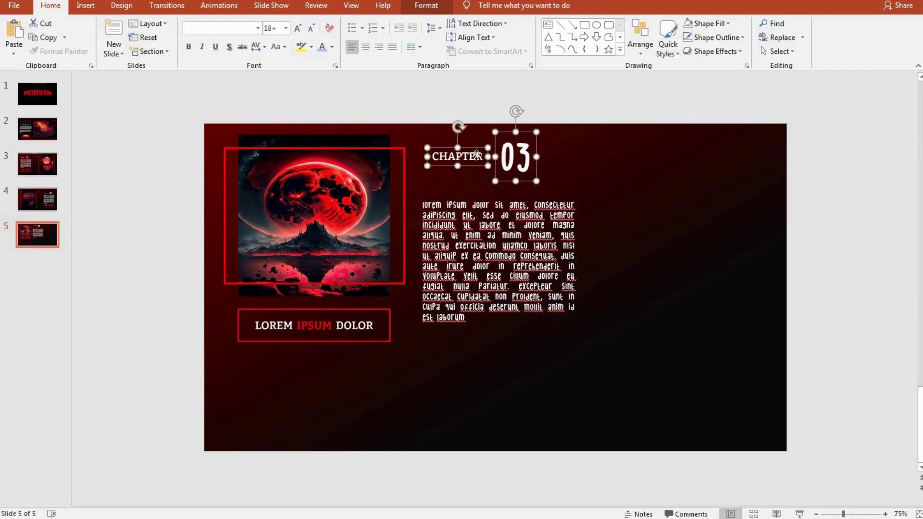
left_click_drag(481, 145, 481, 161)
left_click(627, 212)
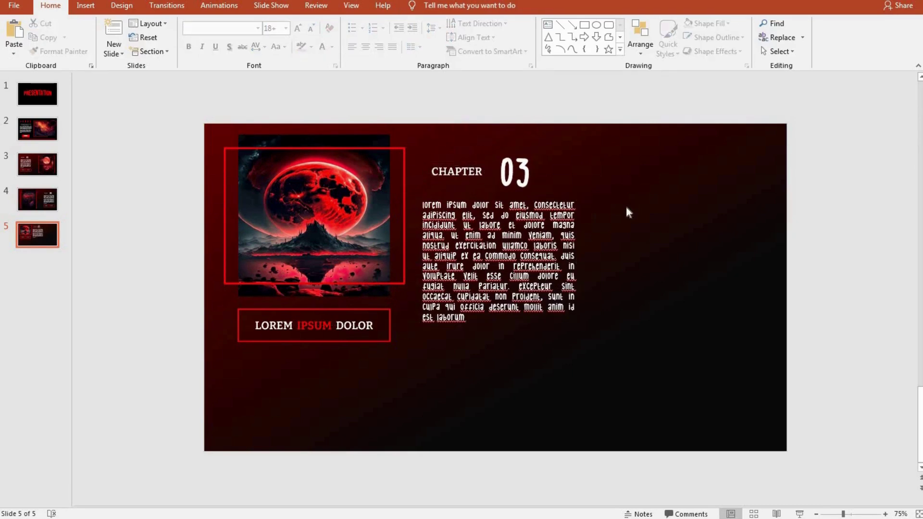
Copy the red frame and place a smaller copy on the slide's right side.
left_click(348, 149)
key("ctrl+c")
key("ctrl+v")
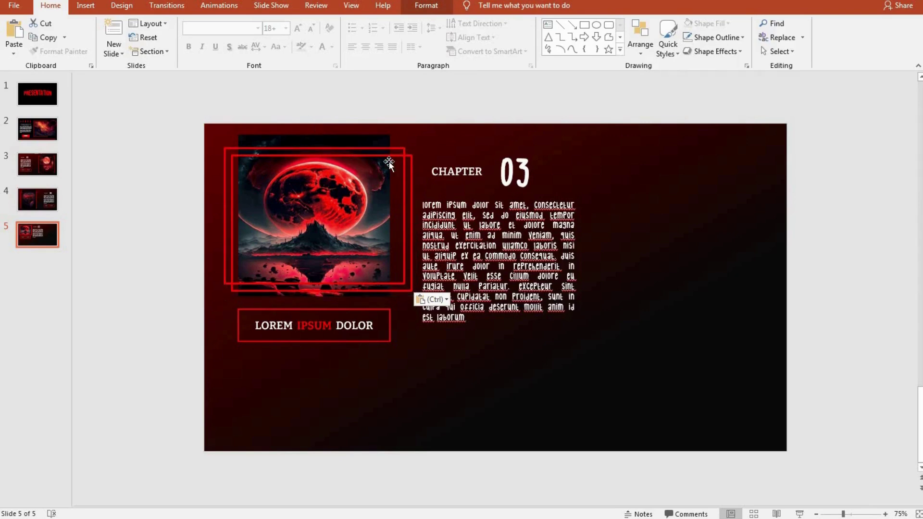
left_click(645, 190)
left_click_drag(412, 154, 586, 186)
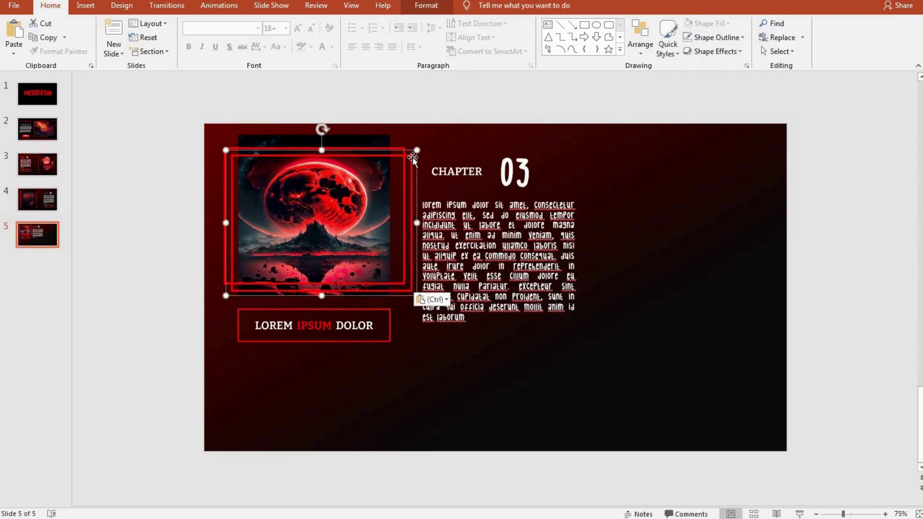
mouse_move(695, 221)
left_mouse_down()
mouse_move(413, 361)
mouse_move(758, 145)
left_mouse_up()
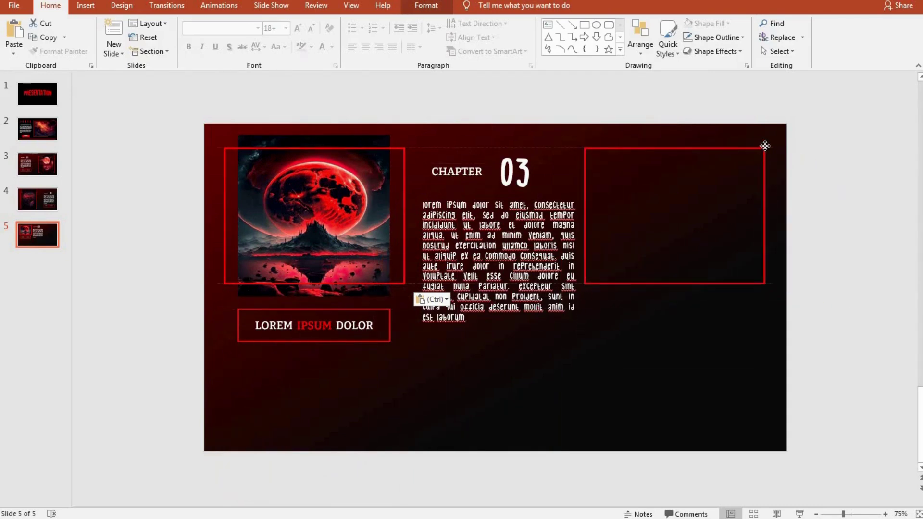
left_click_drag(759, 145, 765, 146)
left_click_drag(773, 280, 724, 252)
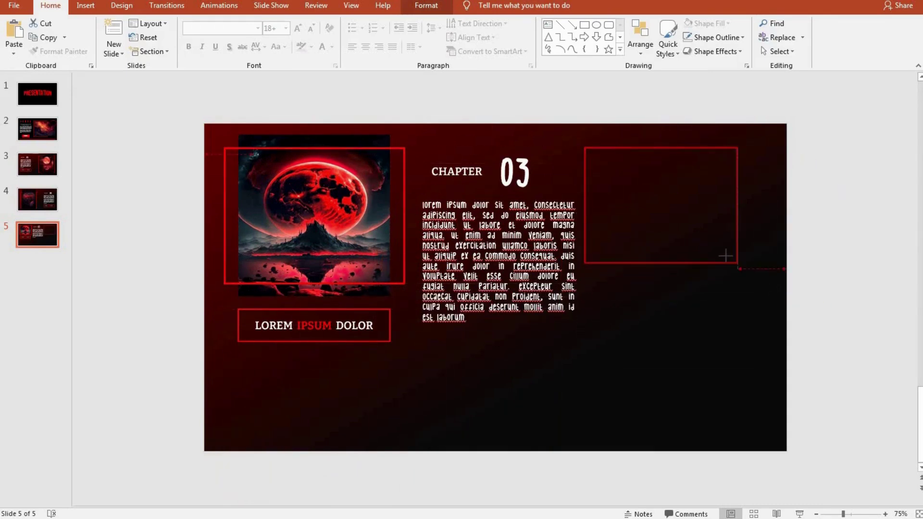
mouse_move(682, 147)
left_mouse_down()
mouse_move(714, 146)
mouse_move(704, 278)
left_mouse_up()
Duplicate the right-hand frame below the first and shift both frames down together.
key("ctrl+d")
left_click(591, 301)
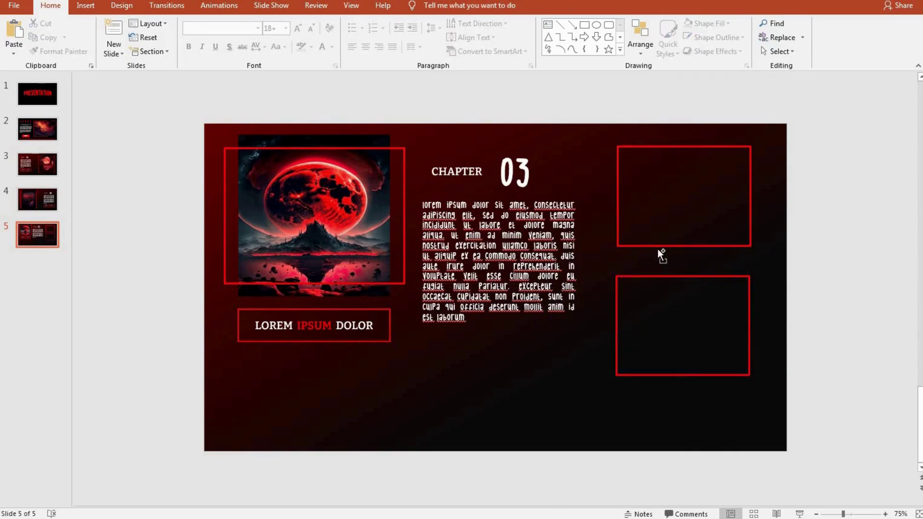
left_click(658, 249)
left_click(657, 280, "ctrl")
left_click_drag(656, 278, 657, 301)
left_click(457, 371)
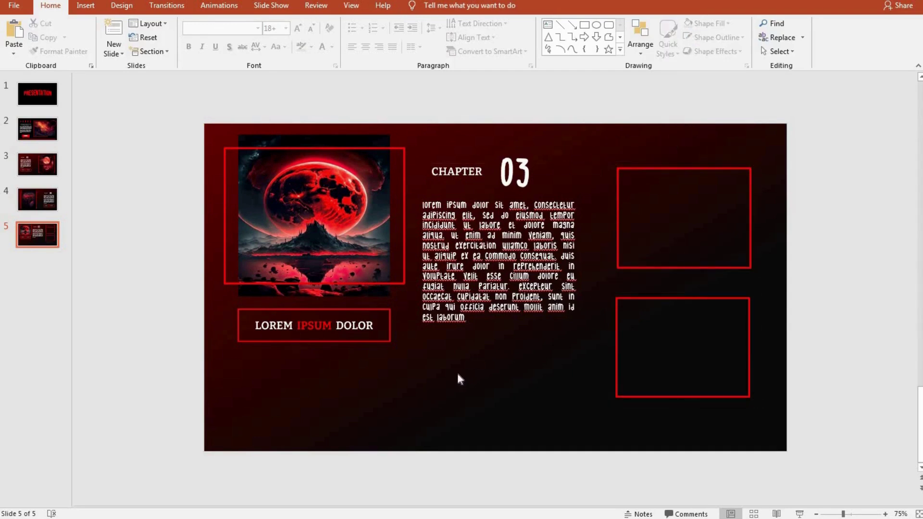
Duplicate slide 5 as slide 6 and replace the moon picture with the car photo.
right_click(31, 230)
left_click(72, 310)
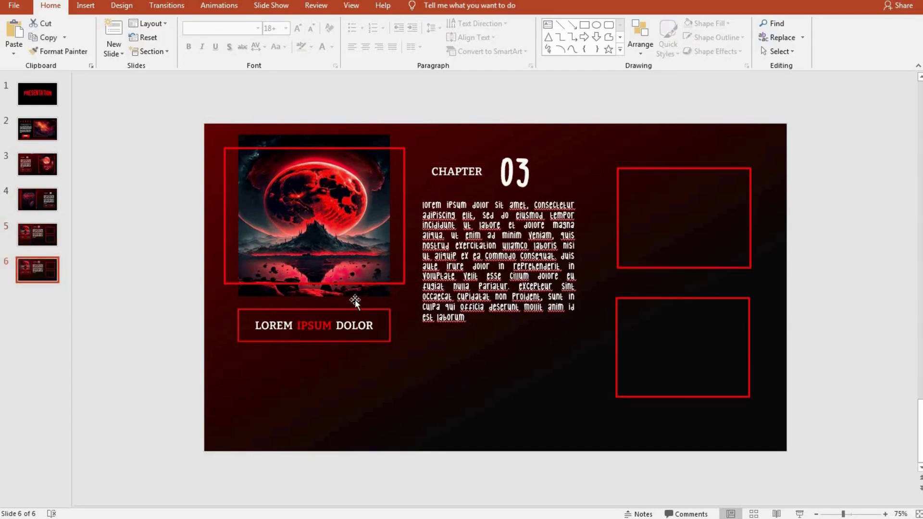
left_click(321, 215)
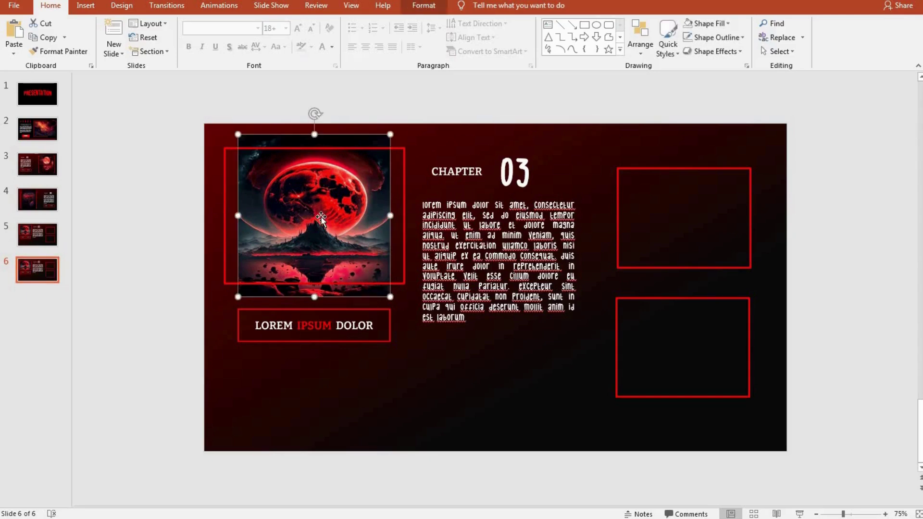
key("Delete")
key("ctrl+v")
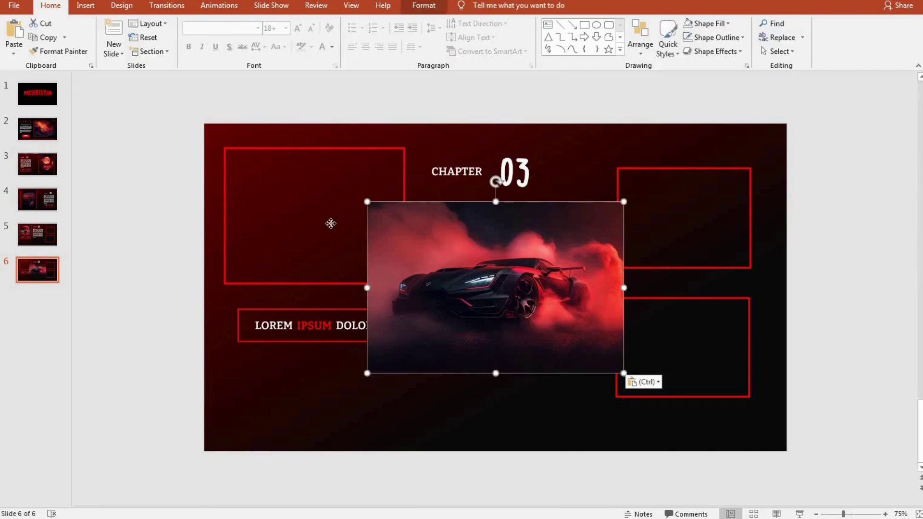
left_click_drag(428, 262, 306, 199)
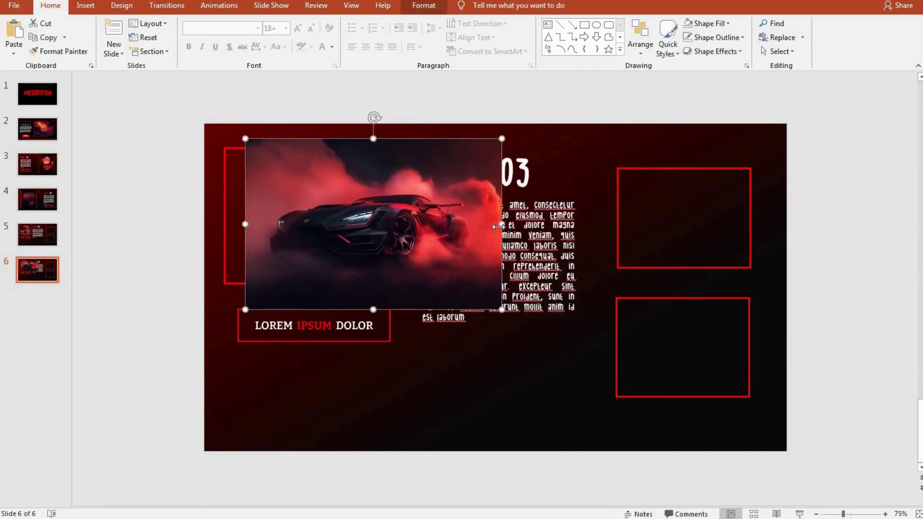
left_click_drag(501, 219, 386, 217)
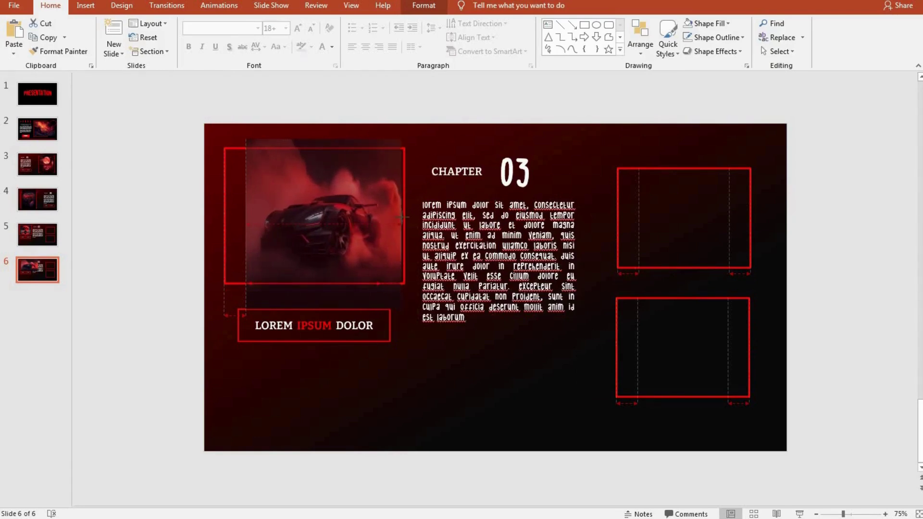
left_click_drag(386, 218, 402, 224)
Move the chapter text aside and fit the car photo inside the left frame.
left_click_drag(480, 328, 525, 418)
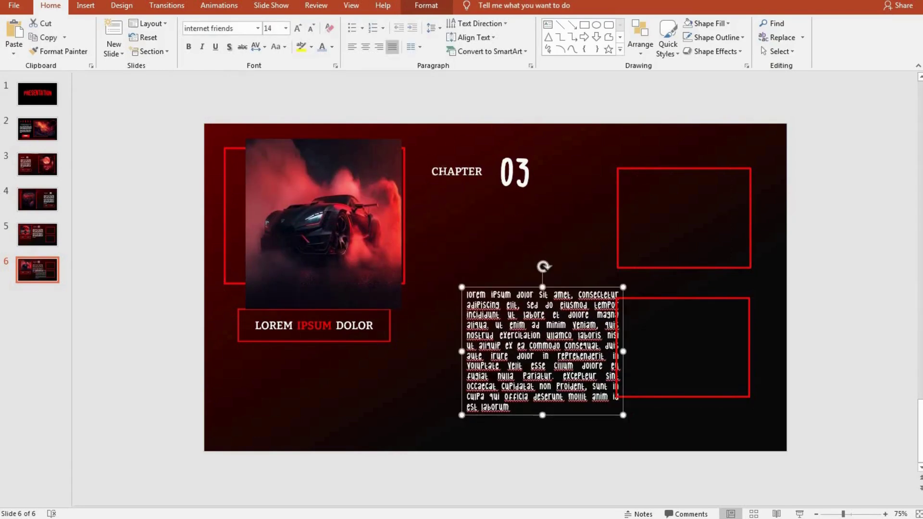
left_click(452, 163)
left_click(526, 174, "shift")
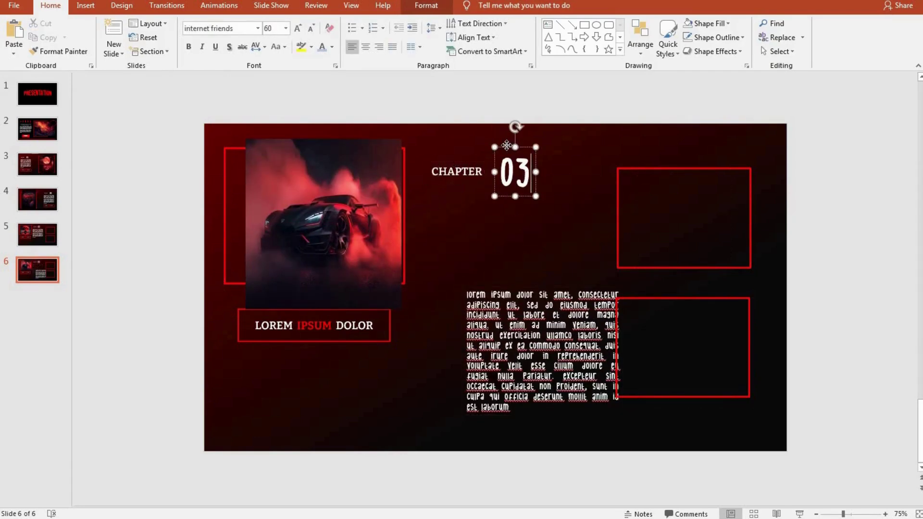
left_click_drag(447, 159, 529, 275)
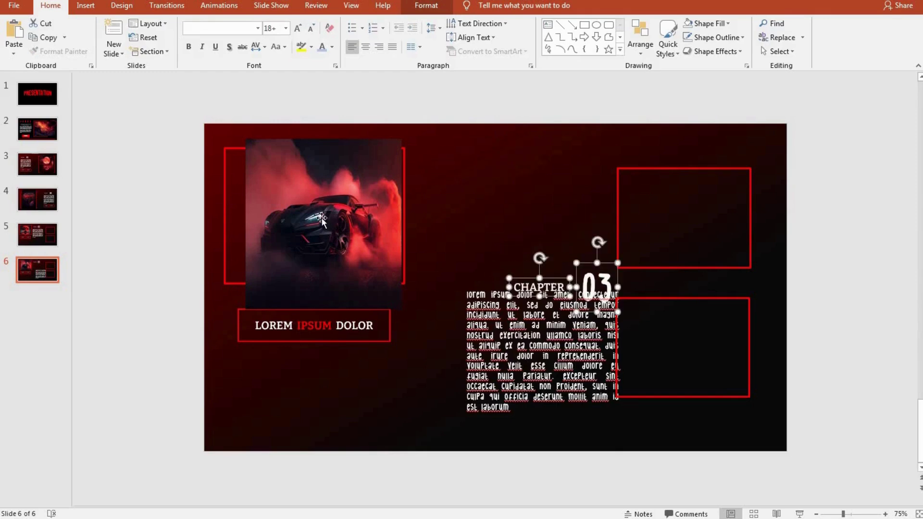
left_click(366, 211)
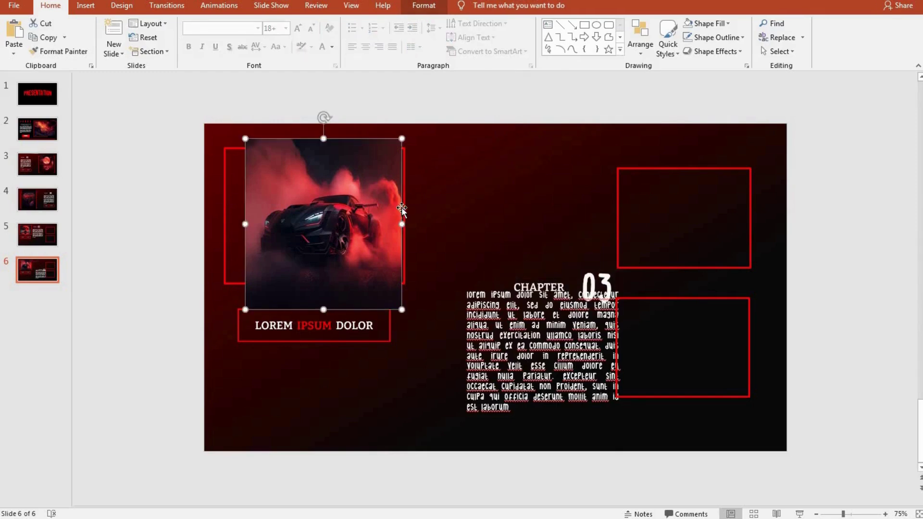
left_click_drag(409, 223, 494, 223)
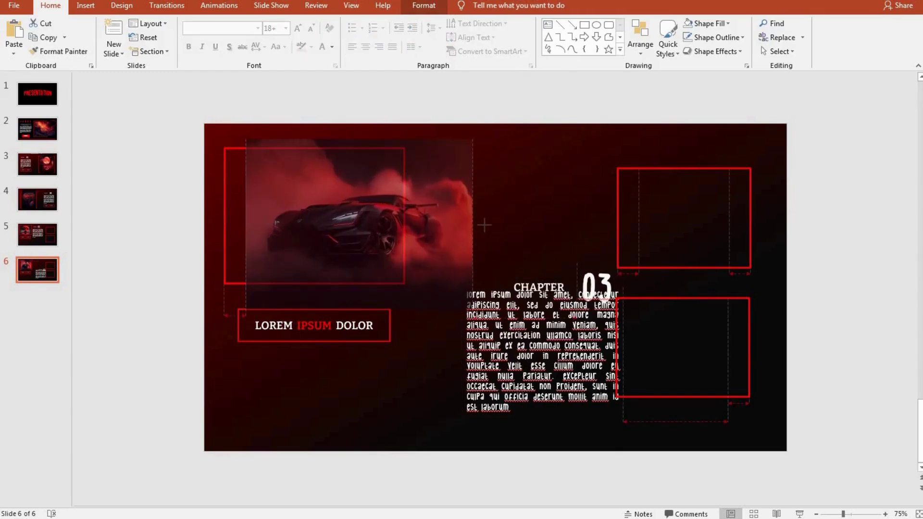
mouse_move(421, 248)
left_mouse_down()
mouse_move(401, 249)
mouse_move(407, 223)
mouse_move(395, 226)
left_mouse_up()
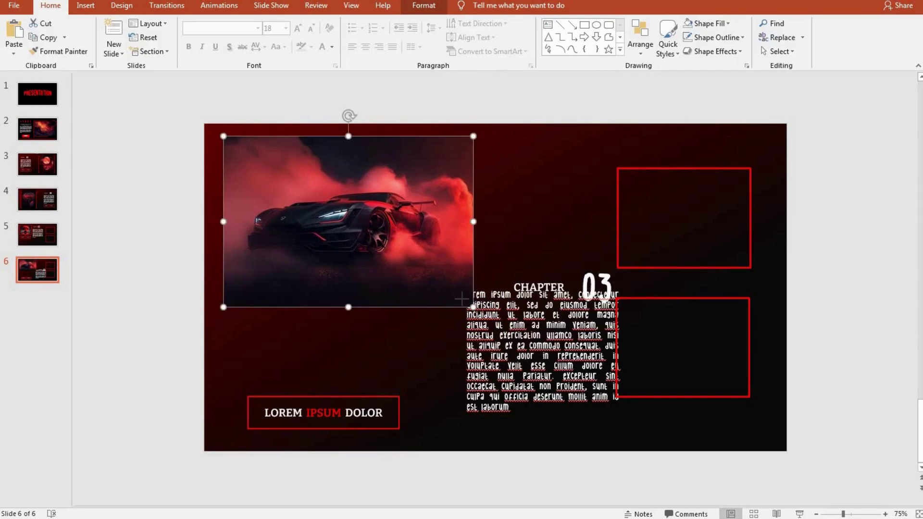
left_click_drag(472, 307, 447, 283)
left_click_drag(412, 251, 408, 247)
left_click(403, 362)
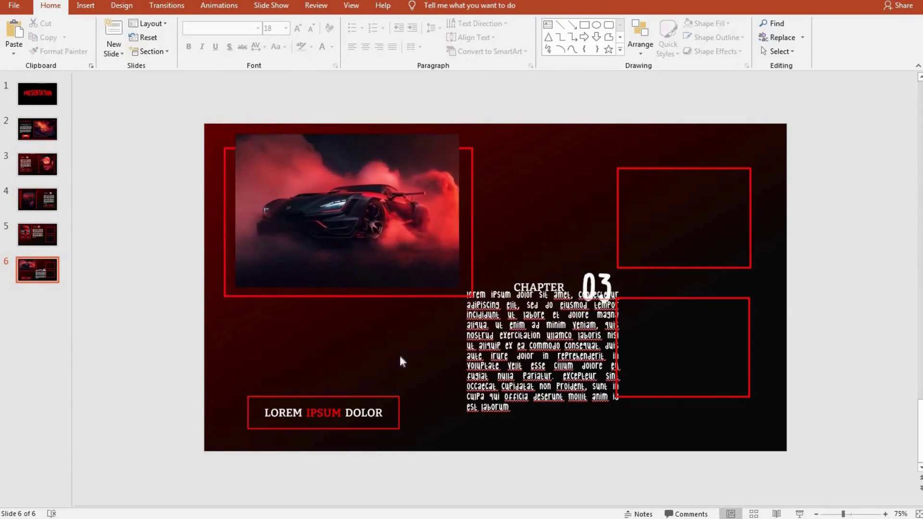
Move CHAPTER, 03 and the widened body text beneath the car photo.
left_click(293, 412)
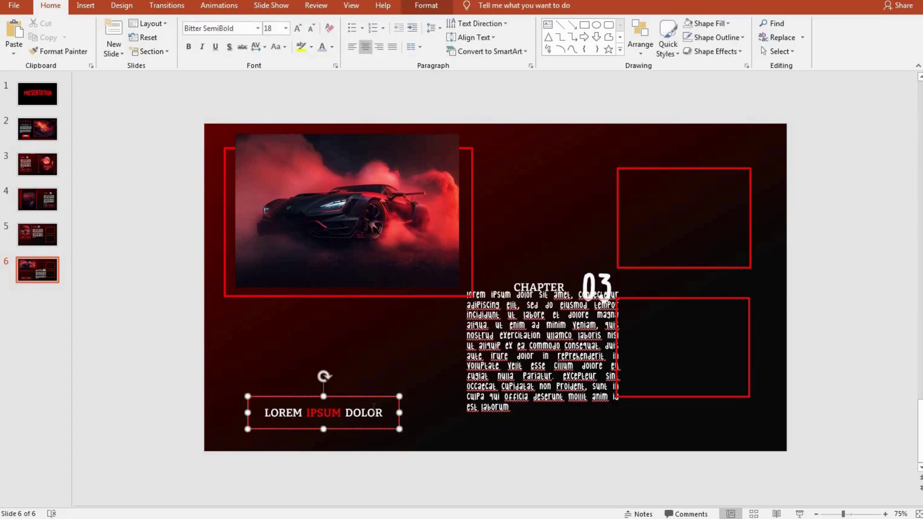
left_click_drag(364, 398, 550, 420)
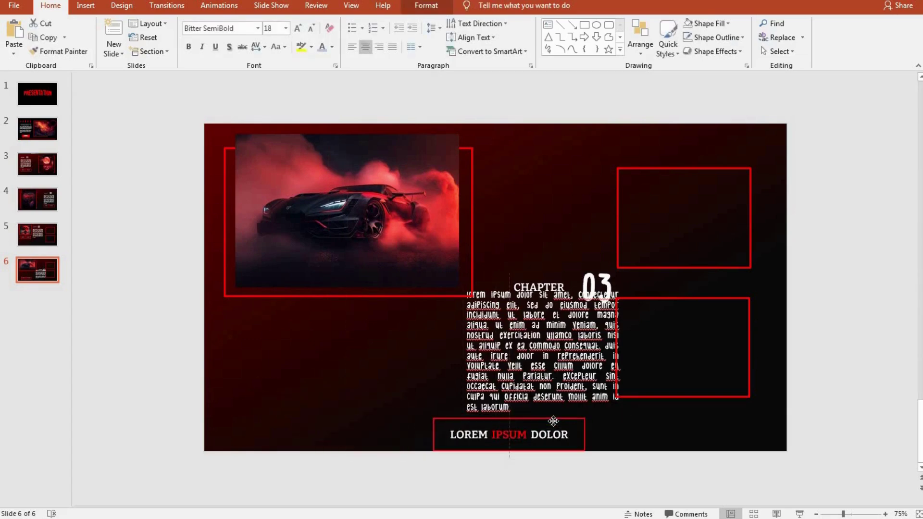
left_click(522, 293)
left_click(522, 287)
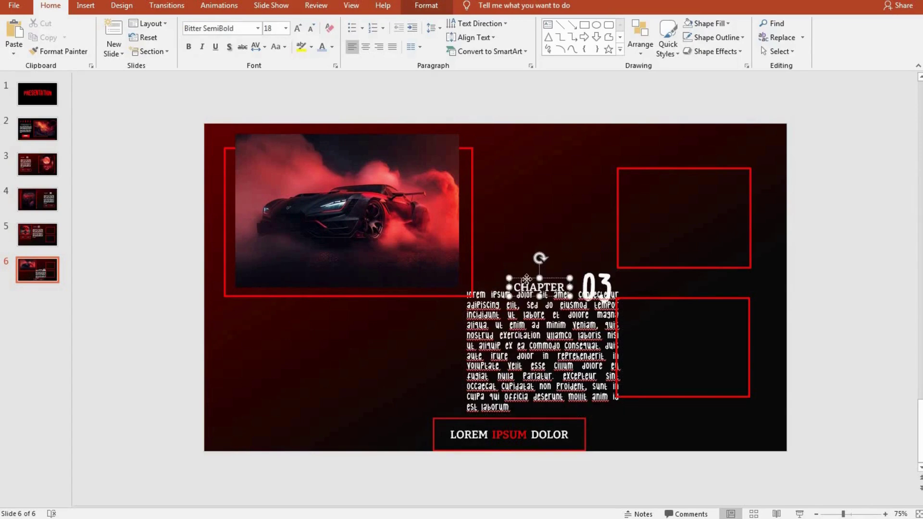
left_click_drag(527, 279, 242, 313)
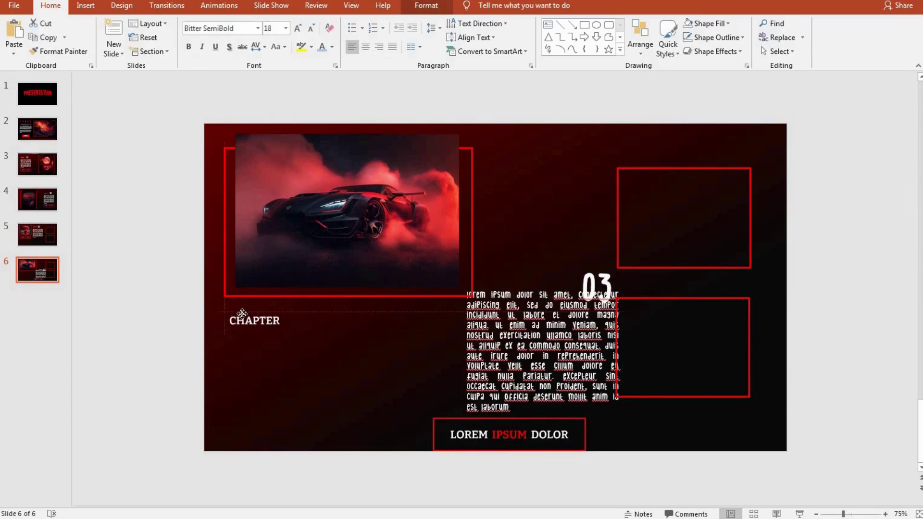
left_click(590, 283)
left_click_drag(587, 264, 295, 296)
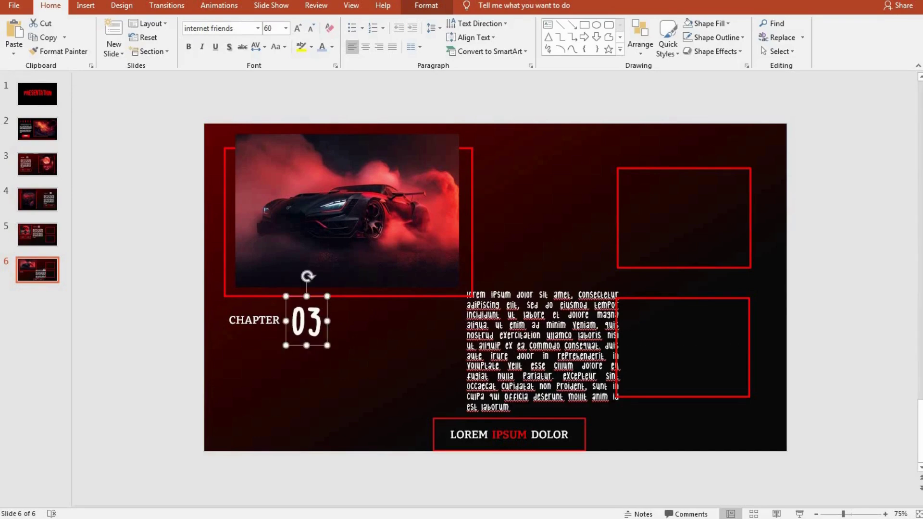
left_click(509, 291)
mouse_move(489, 296)
left_mouse_down()
mouse_move(258, 344)
mouse_move(231, 333)
left_mouse_up()
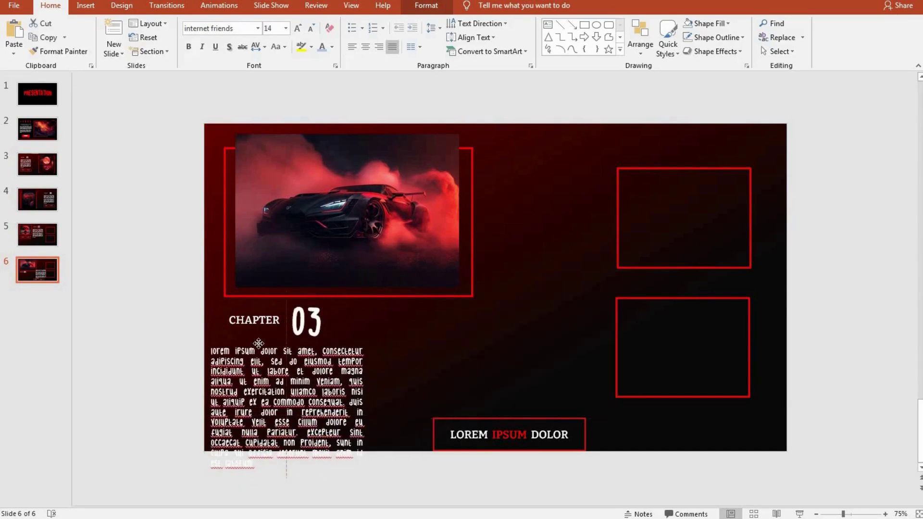
left_click_drag(376, 407, 488, 402)
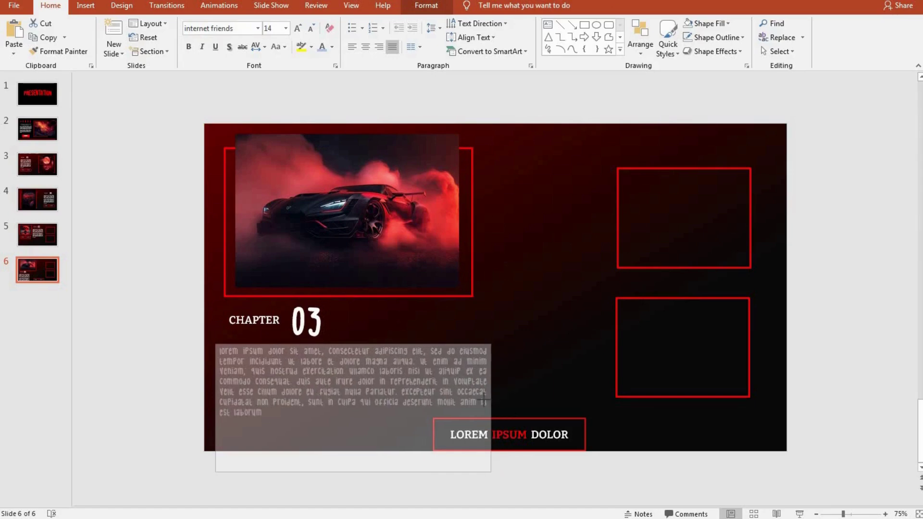
left_click_drag(484, 401, 473, 401)
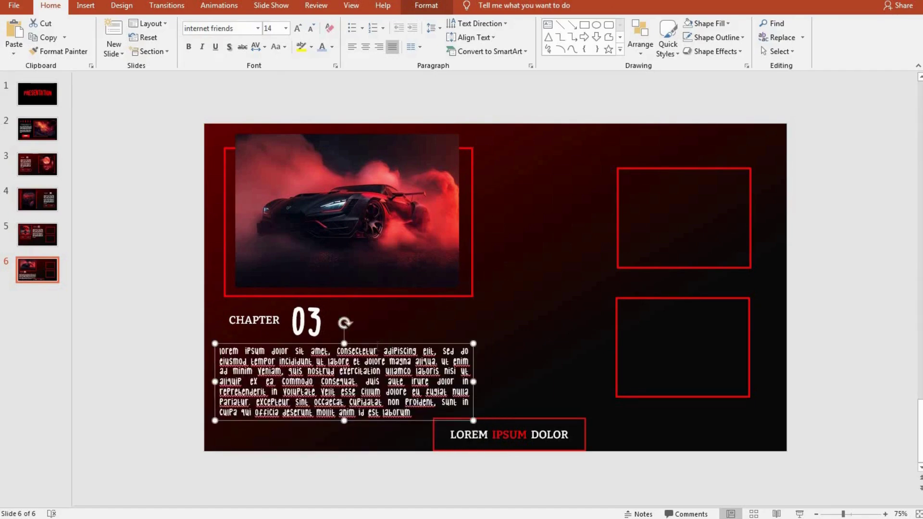
left_click_drag(369, 345, 484, 321)
Stack 03 under CHAPTER, align the body text left, and set the button beside them.
left_click_drag(254, 320, 266, 387)
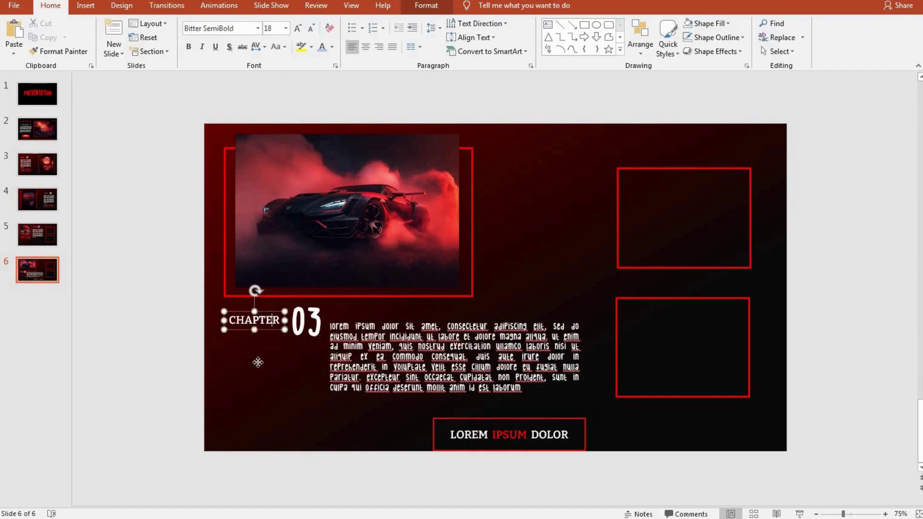
left_click(307, 322)
left_click_drag(307, 321, 304, 421)
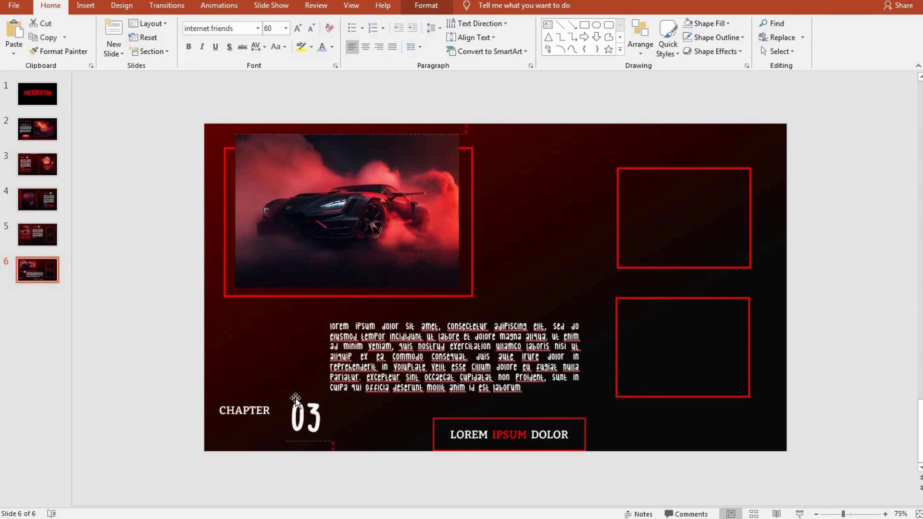
left_click(365, 319)
left_click_drag(366, 319, 250, 304)
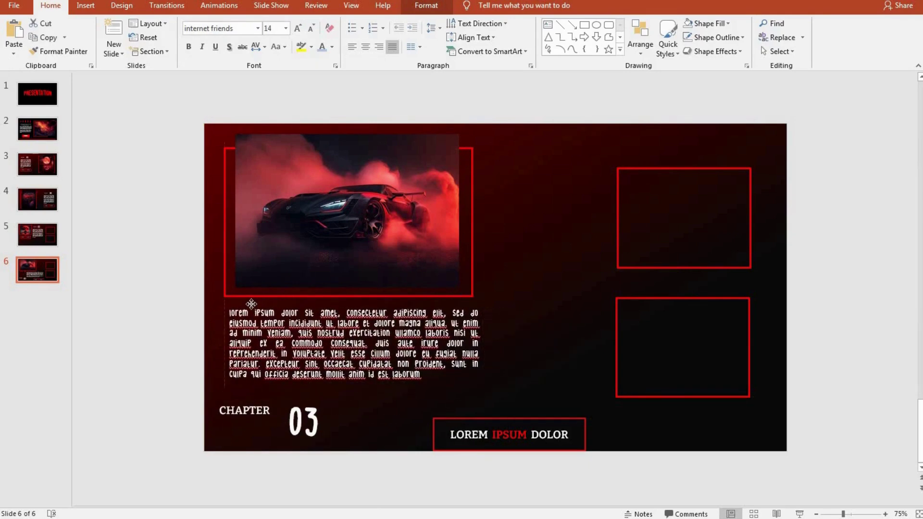
left_click(246, 392)
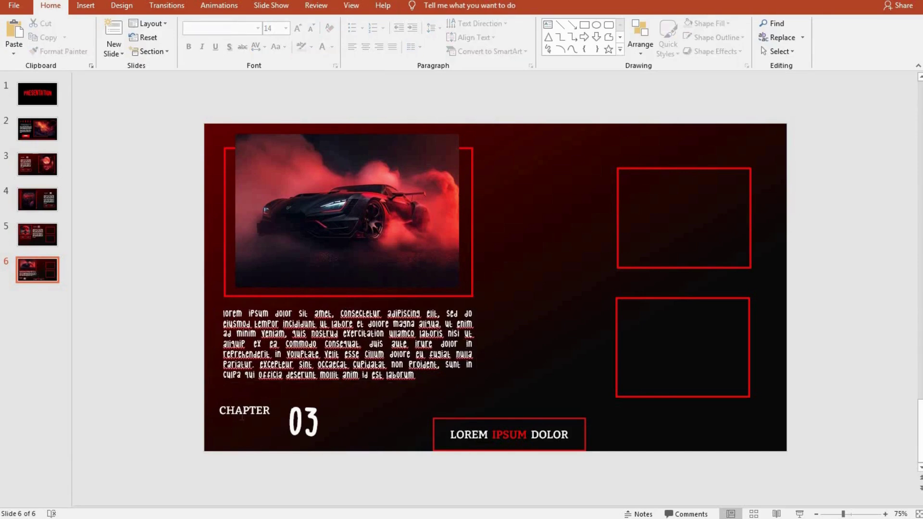
left_click(244, 402)
left_click_drag(245, 401, 257, 390)
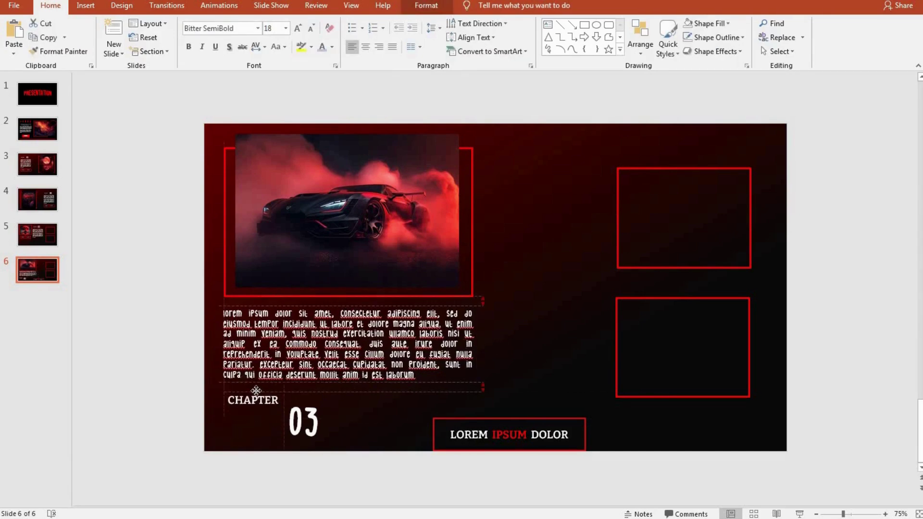
left_click(303, 418)
mouse_move(313, 398)
left_mouse_down()
mouse_move(258, 408)
mouse_move(258, 400)
left_mouse_up()
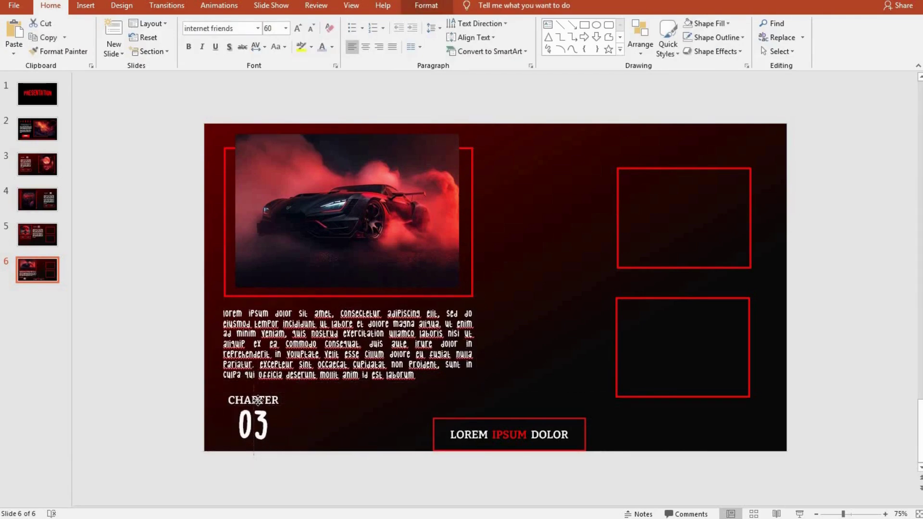
left_click_drag(467, 422, 329, 397)
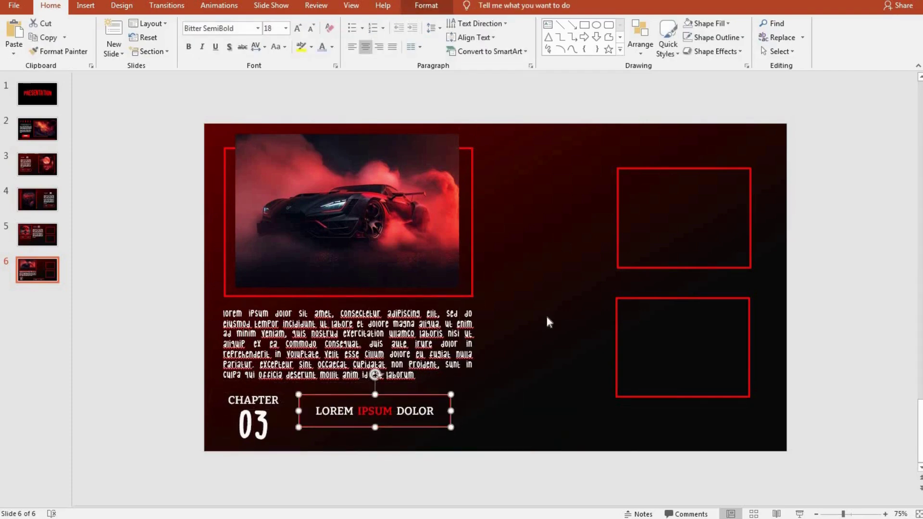
Delete the upper-right and lower-right red frames from slide 6.
left_click(621, 274)
left_click(636, 266)
key("Delete")
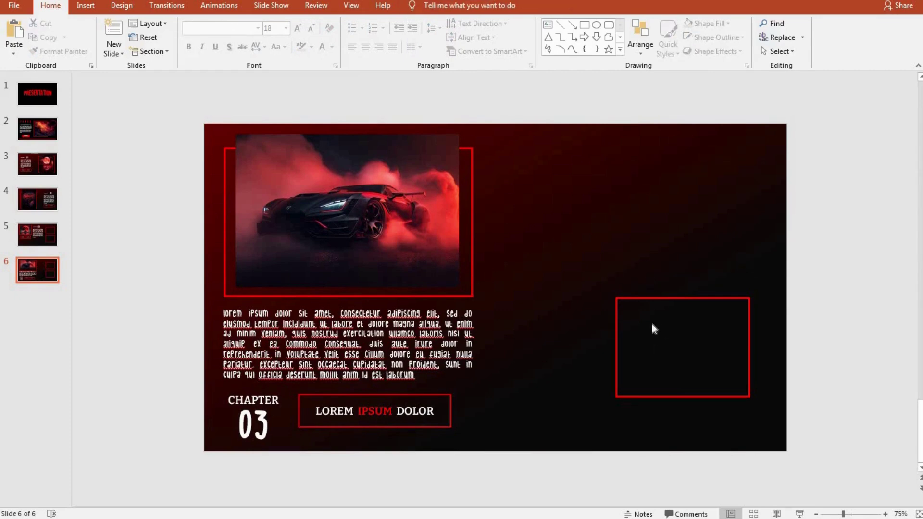
left_click(635, 298)
key("Delete")
Copy the left framed car photo and move the copy to the slide's lower right.
left_click(406, 295)
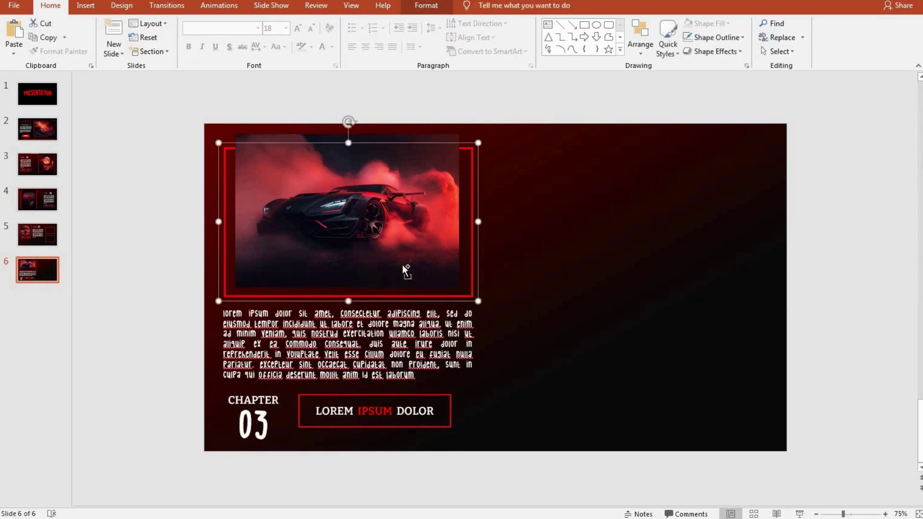
left_click(401, 261, "shift")
key("ctrl+c")
key("ctrl+v")
mouse_move(398, 247)
left_mouse_down()
mouse_move(629, 364)
mouse_move(680, 378)
left_mouse_up()
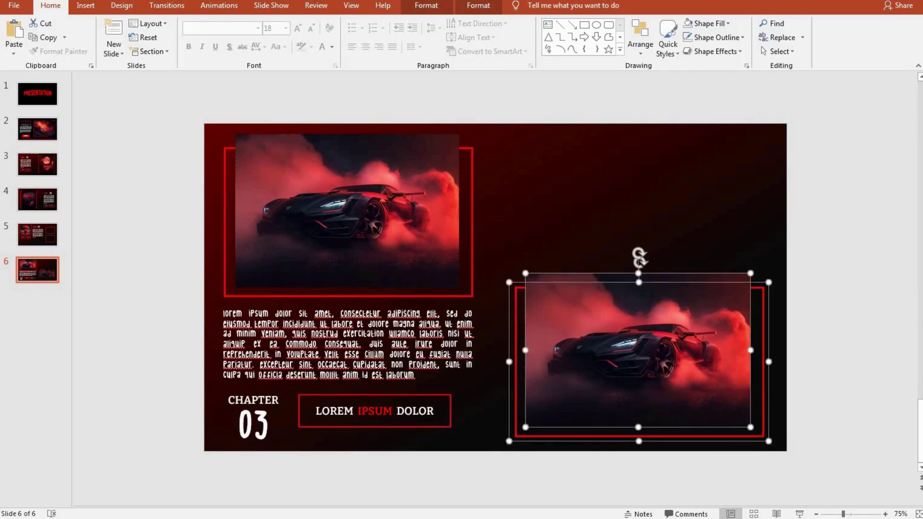
Duplicate the lorem text, CHAPTER 03 heading and LOREM IPSUM DOLOR button to the upper right.
left_click(348, 311)
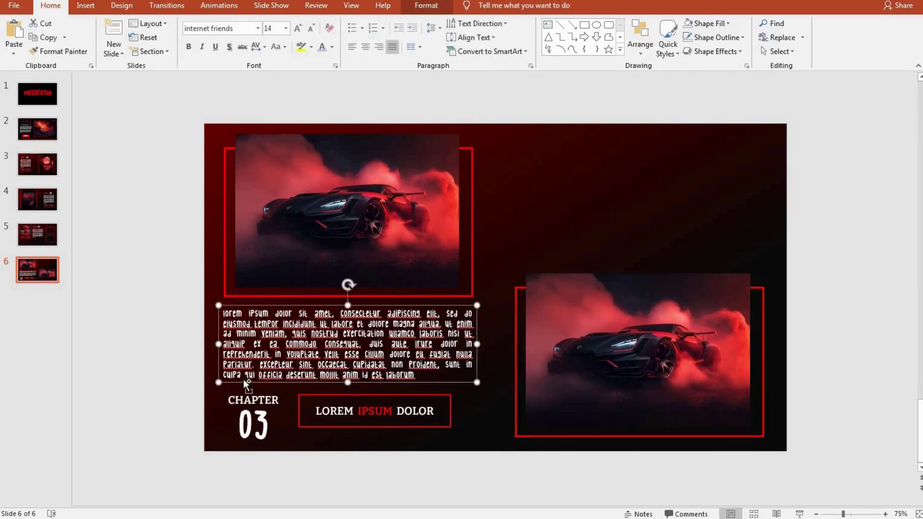
left_click(251, 399, "shift")
left_click(335, 408, "shift")
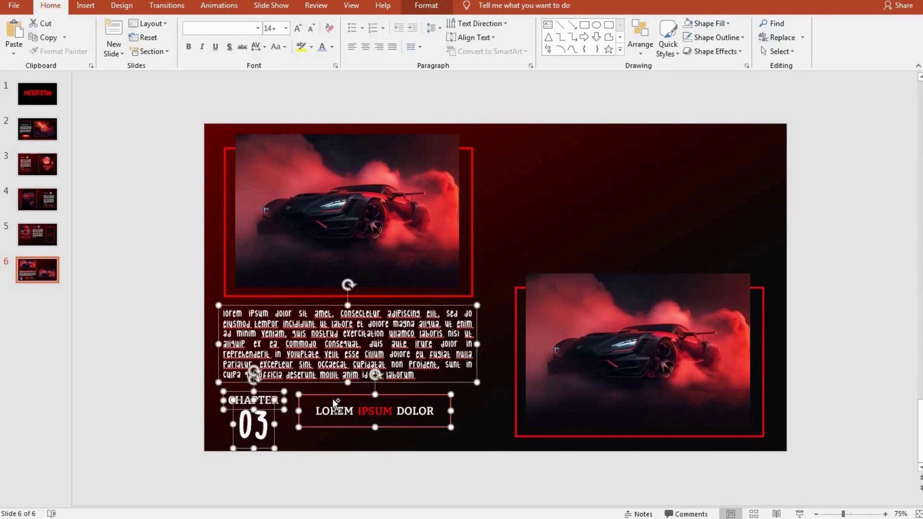
left_click_drag(335, 404, 593, 257)
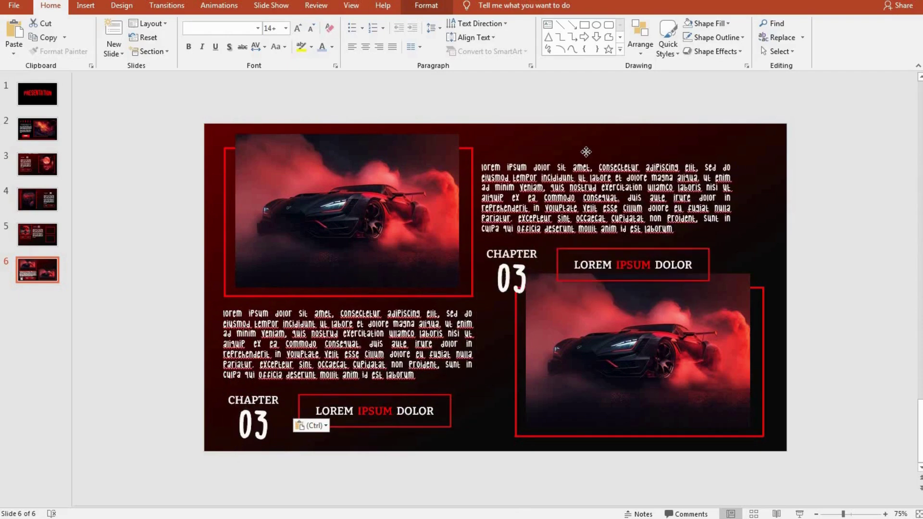
left_click_drag(586, 152, 602, 131)
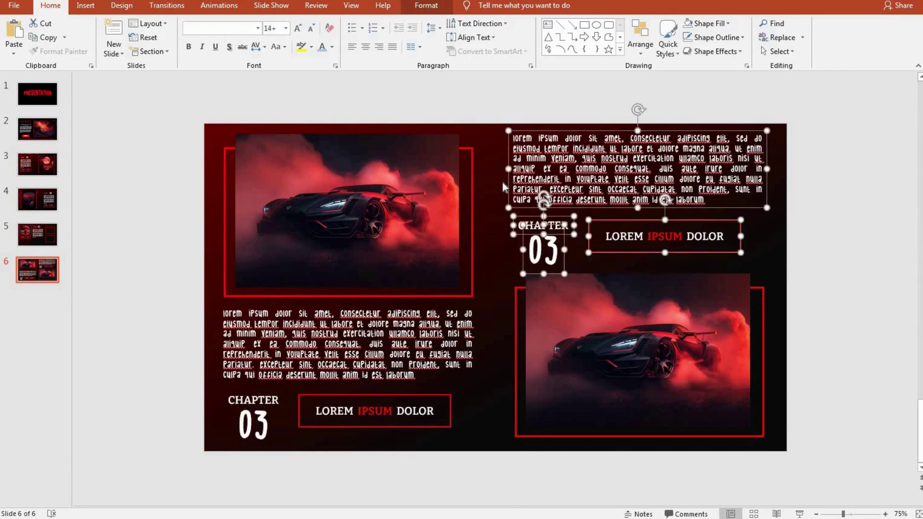
left_click(490, 197)
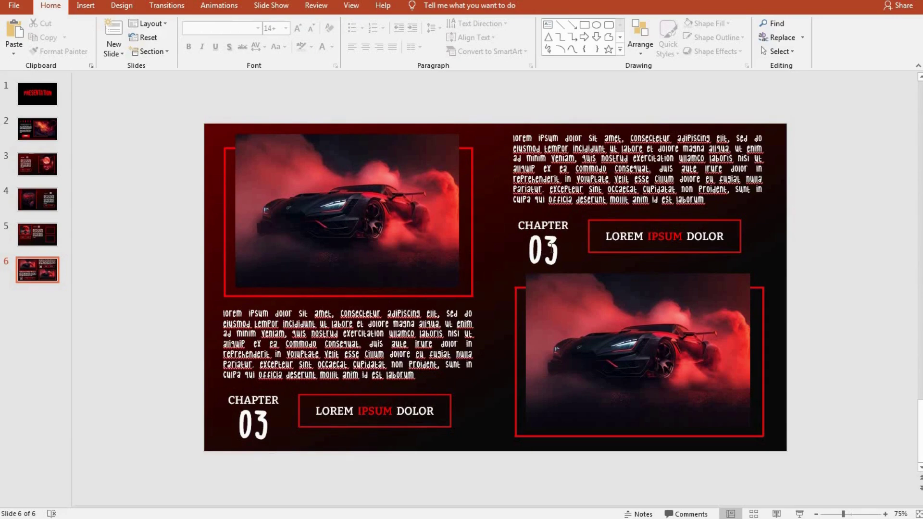
left_click(551, 246)
Change the copied chapter number to 04 and swap in the red car image, stretched to fill the lower-right frame.
key("BackSpace")
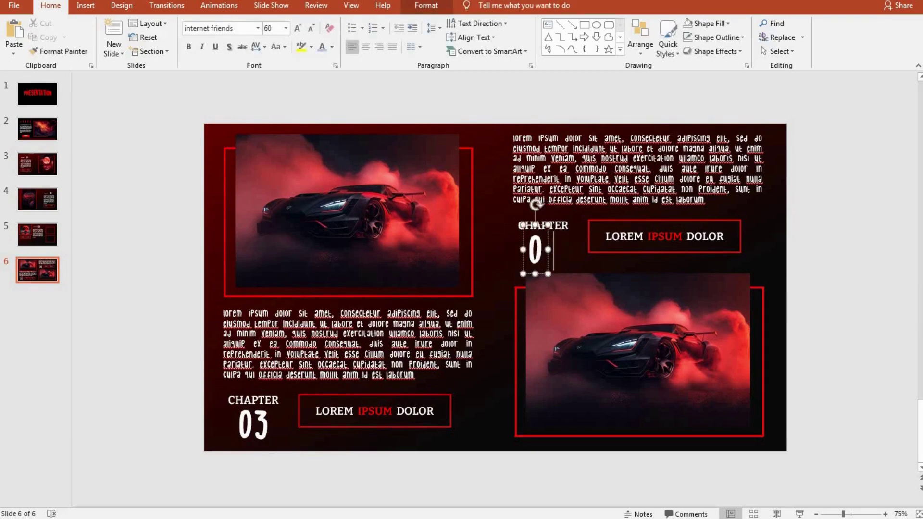
type("4")
left_click(581, 301)
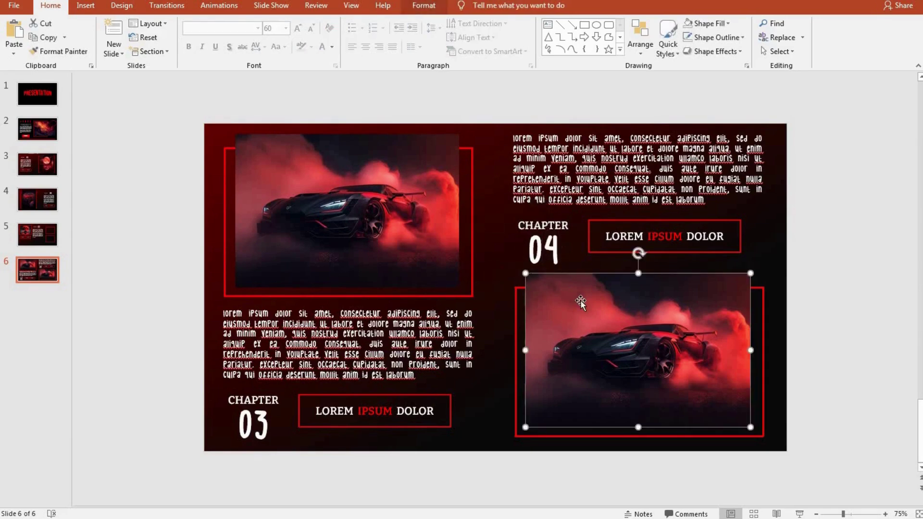
key("Delete")
key("ctrl+v")
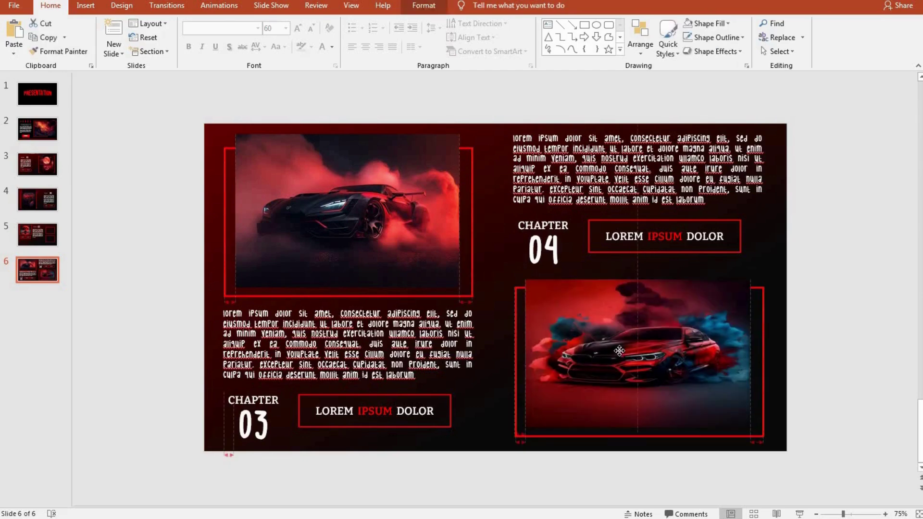
left_click_drag(620, 354, 620, 347)
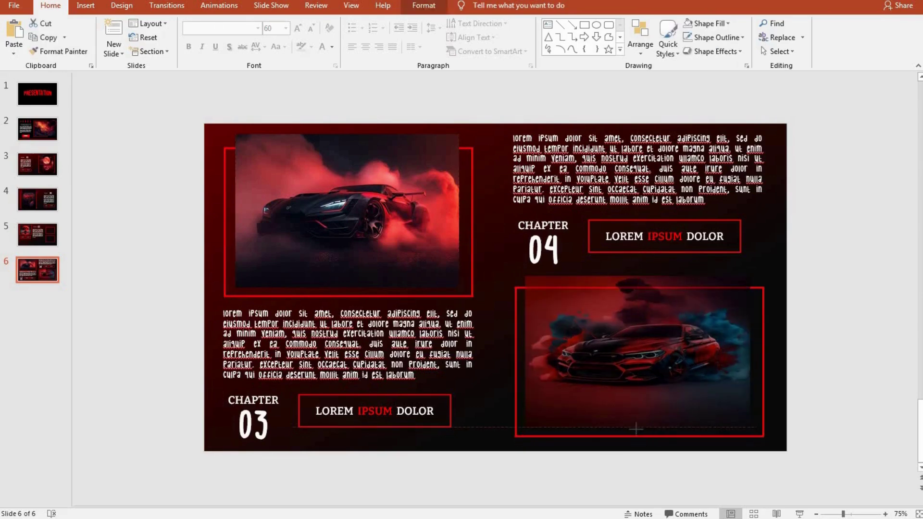
left_click_drag(638, 423, 639, 426)
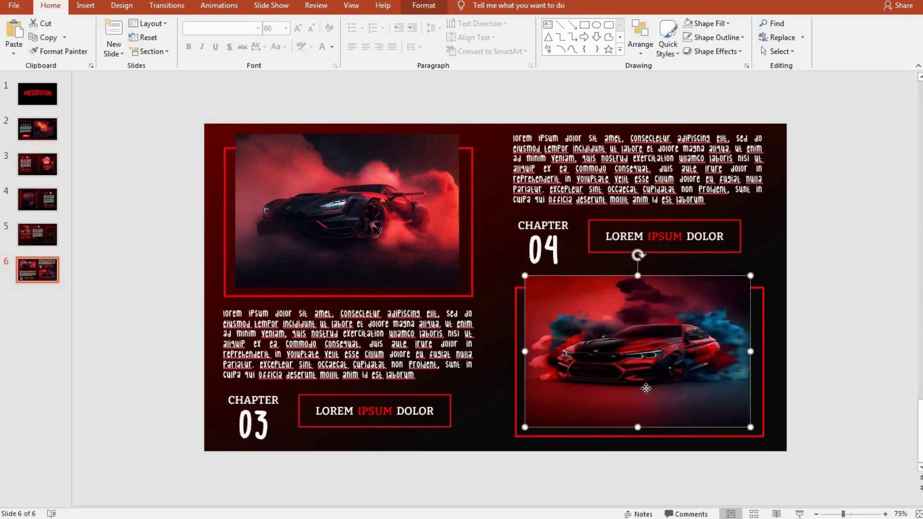
left_click(502, 272)
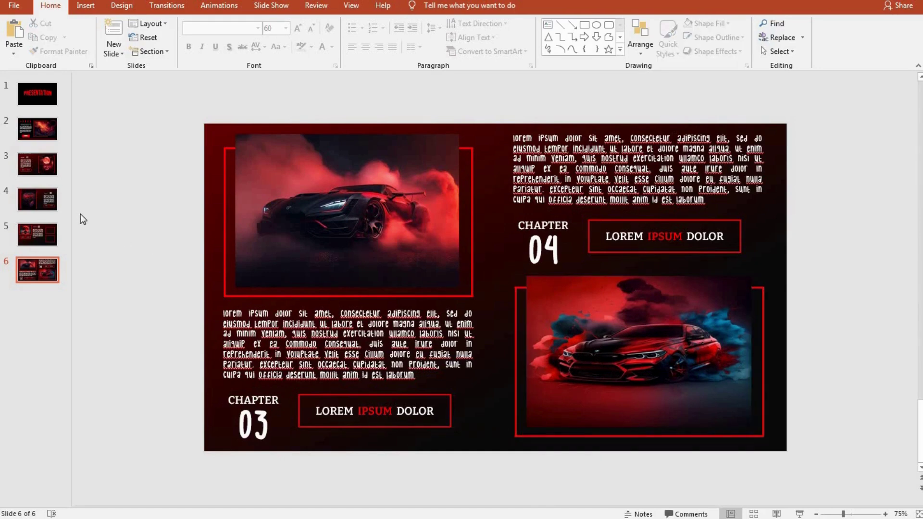
left_click_drag(73, 212, 163, 212)
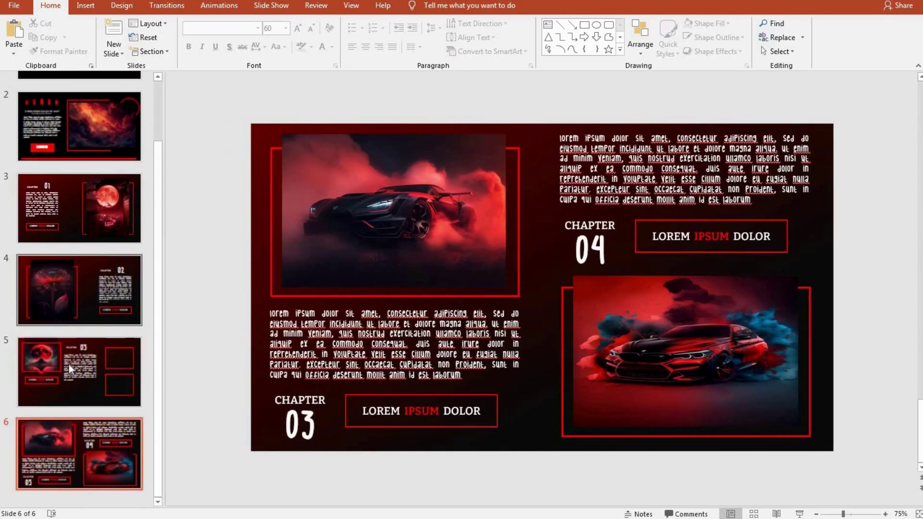
On slide 5, duplicate the lorem text box below the first and widen both boxes.
left_click(68, 368)
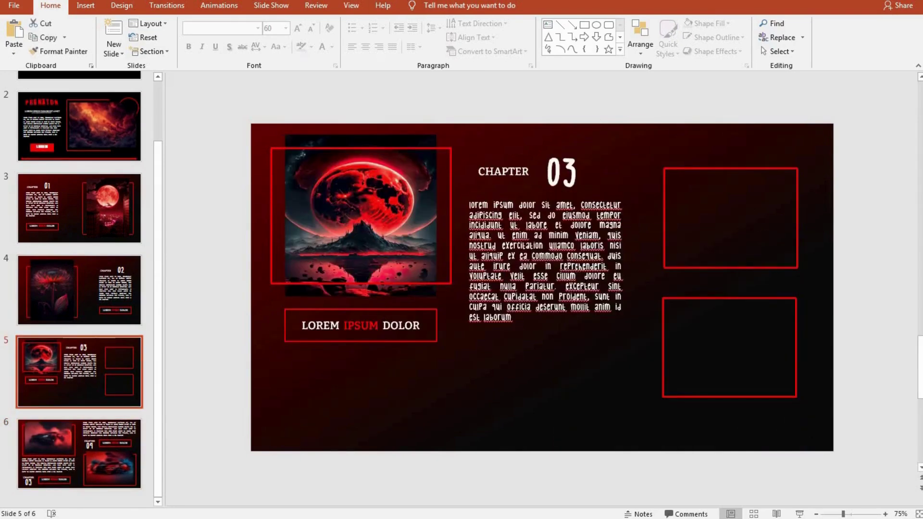
key("ctrl+d")
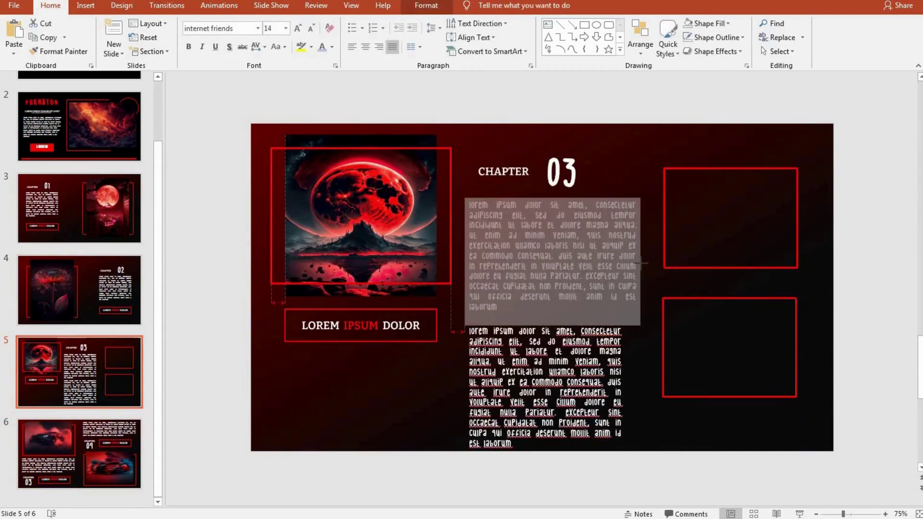
left_click_drag(622, 256, 642, 256)
left_click(555, 327)
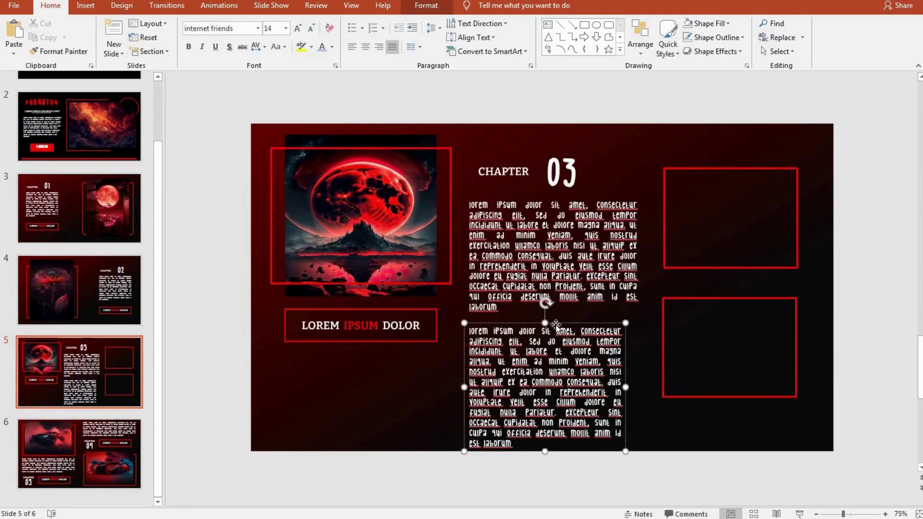
left_click_drag(555, 323, 556, 314)
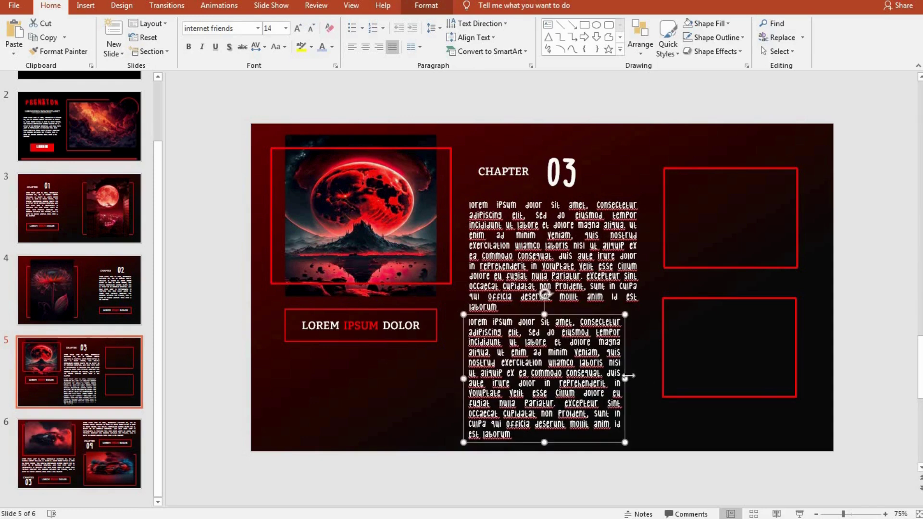
left_click_drag(625, 378, 642, 379)
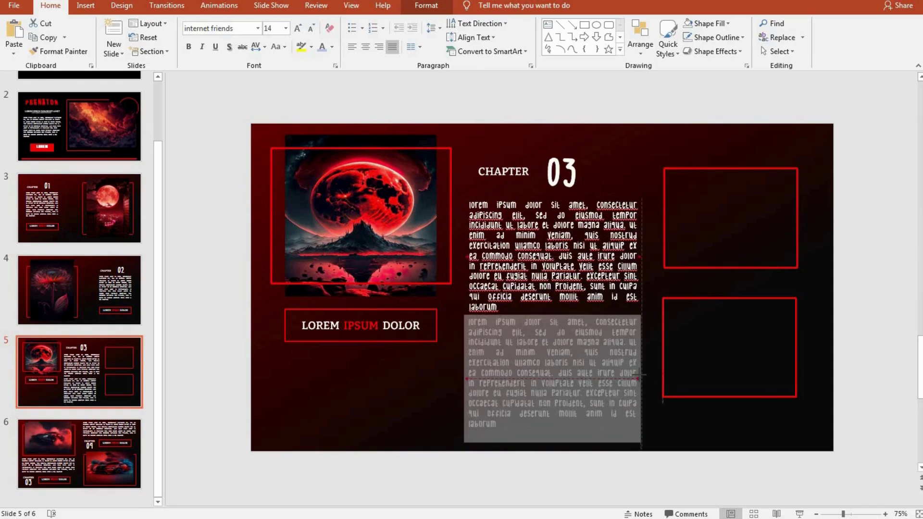
Move the framed moon picture and LOREM IPSUM DOLOR button lower on the slide.
left_click(607, 147)
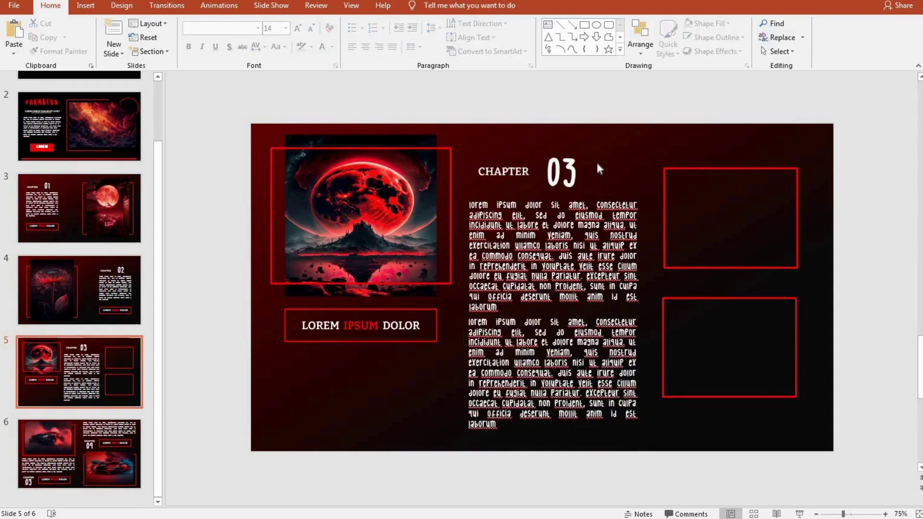
left_click(448, 149)
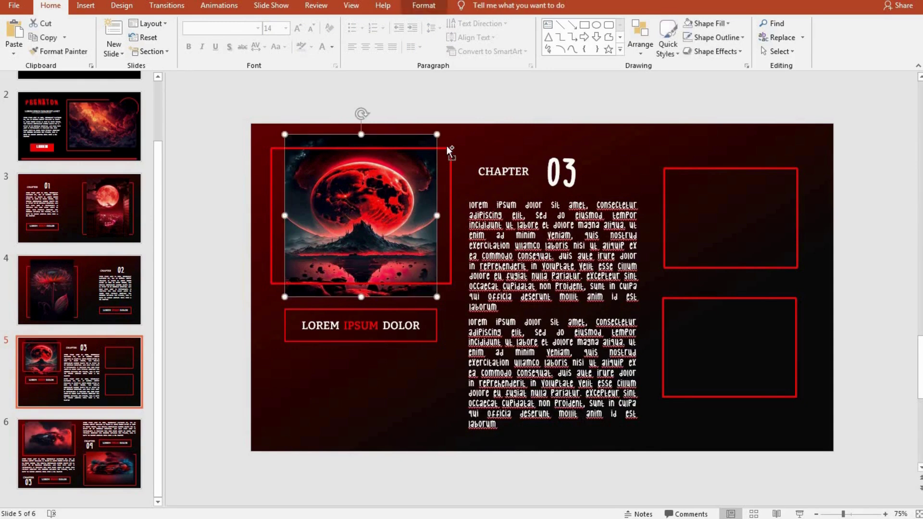
left_click(390, 311, "shift")
mouse_move(389, 310)
left_mouse_down()
mouse_move(387, 371)
mouse_move(390, 356)
left_mouse_up()
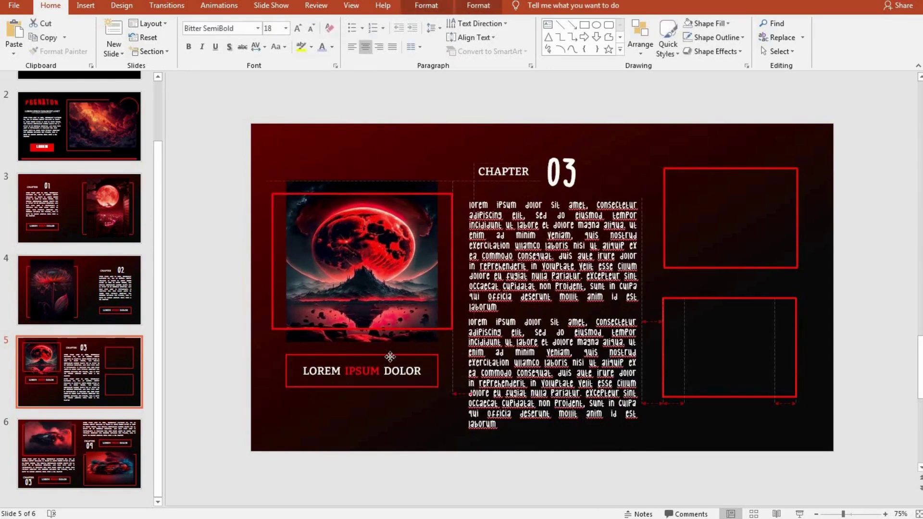
left_click(691, 142)
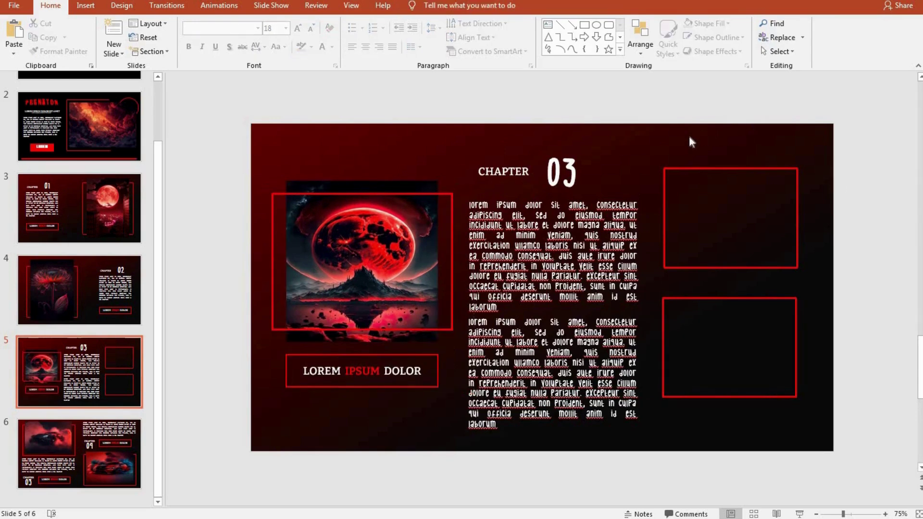
Flip through slides 6, 5 and 4 to review the changes.
left_click(99, 431)
left_click(98, 387)
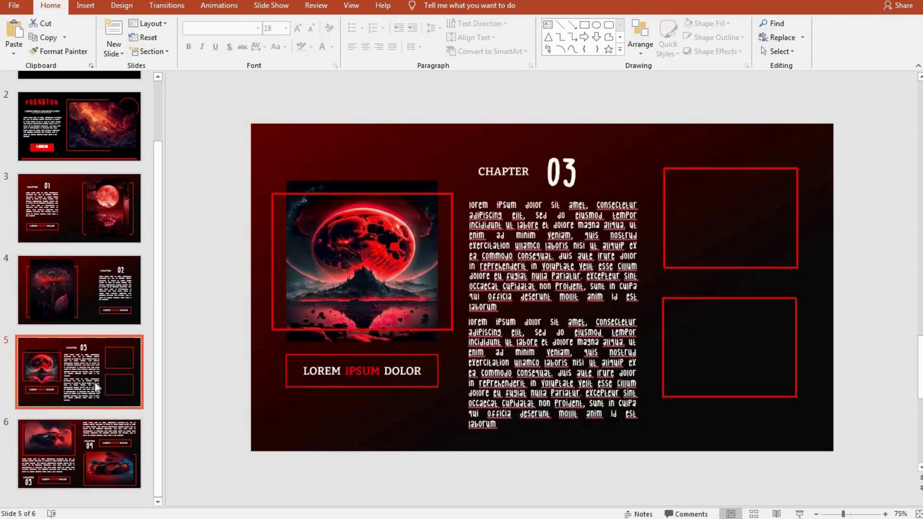
left_click(85, 311)
Step back through slides 3 and 2 to the PRESENTATION title slide.
left_click(90, 222)
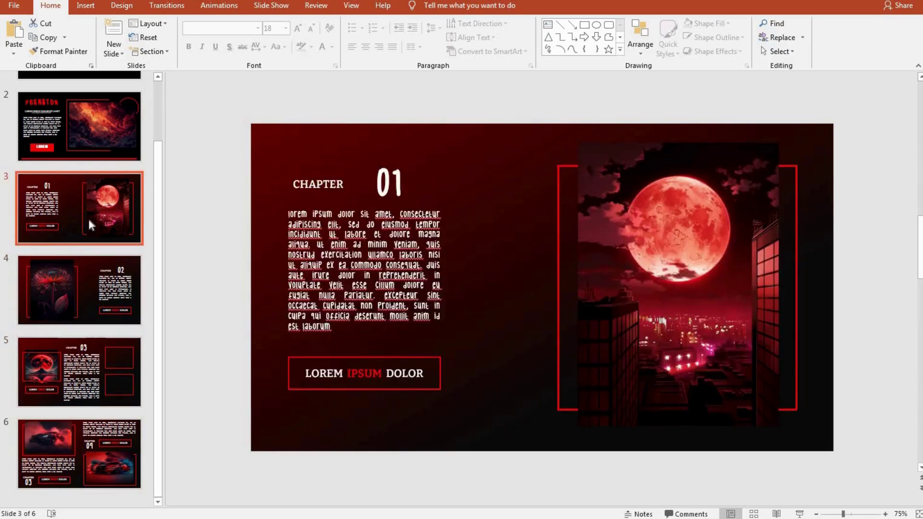
left_click(89, 143)
scroll(88, 140, "up", 2)
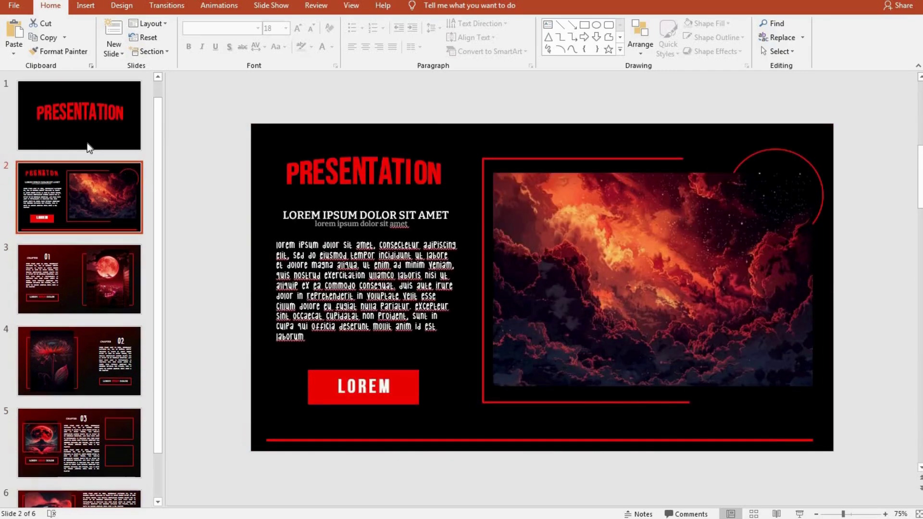
left_click(97, 146)
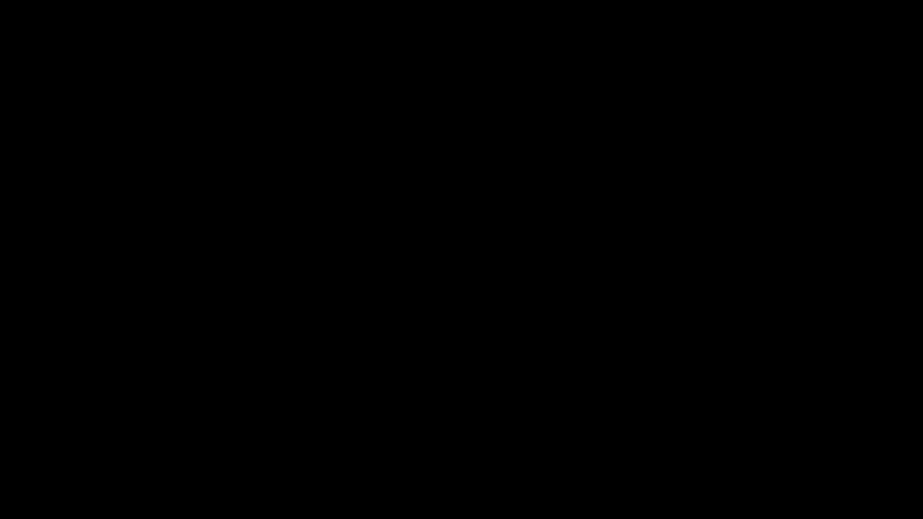